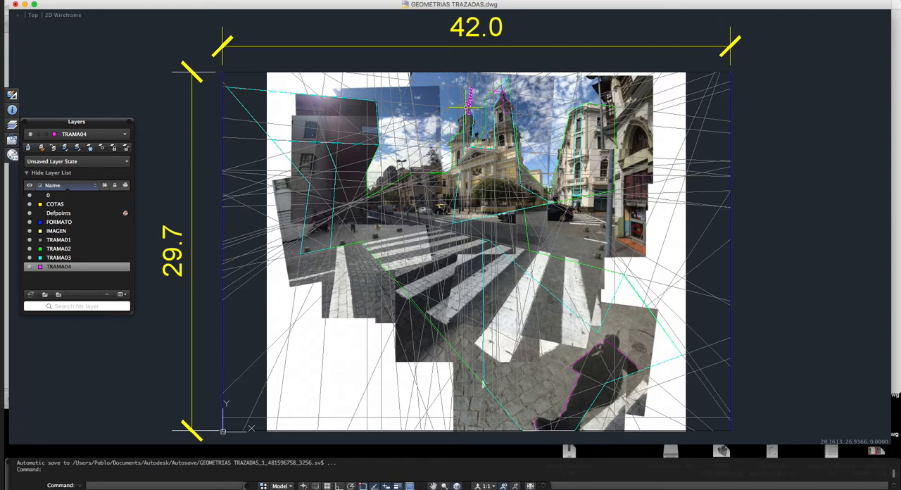
Step: Hide the IMAGEN layer to view the traced geometry alone, and show it again
key(XF86AudioRaiseVolume)
click(30, 230)
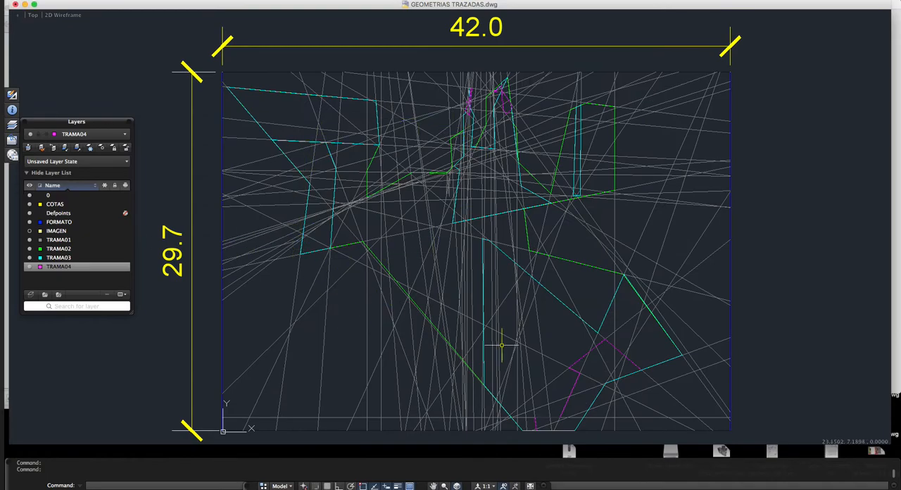
click(30, 231)
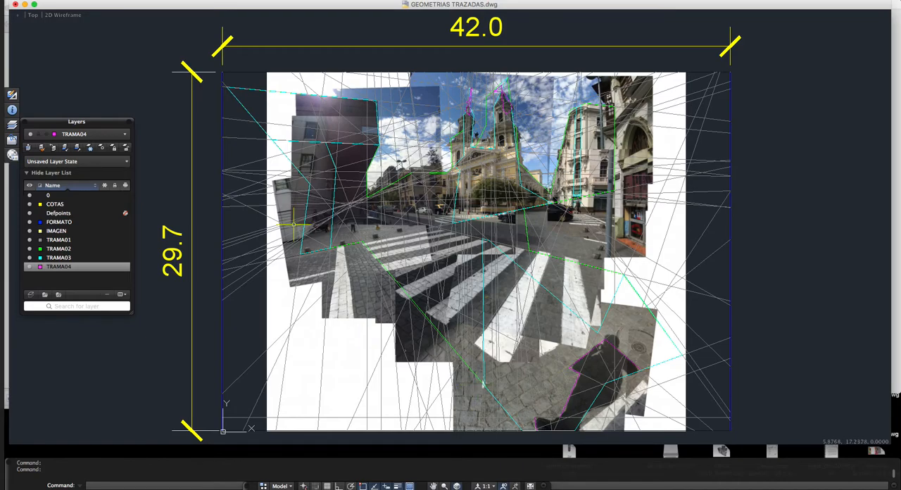
Step: Examine the green TRAMA02 outline and the cyan TRAMA03 shapes traced over the photo collage, highlighting them one at a time
click(374, 265)
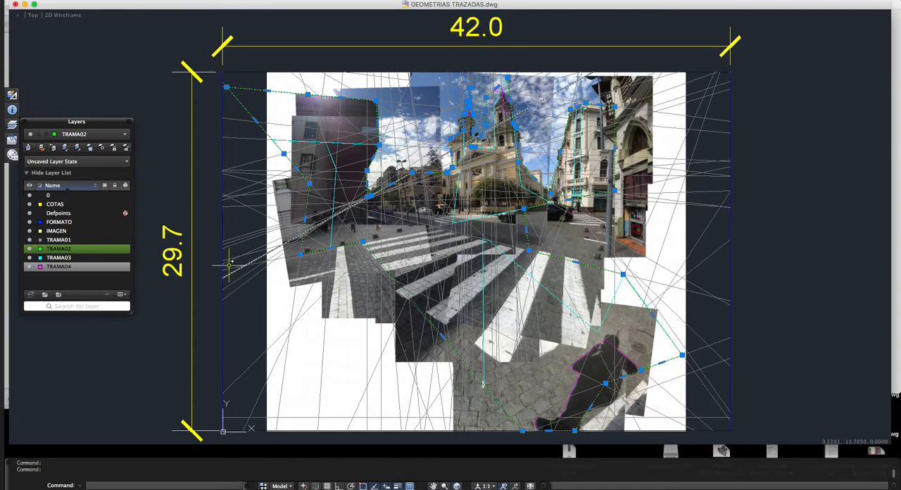
key(Escape)
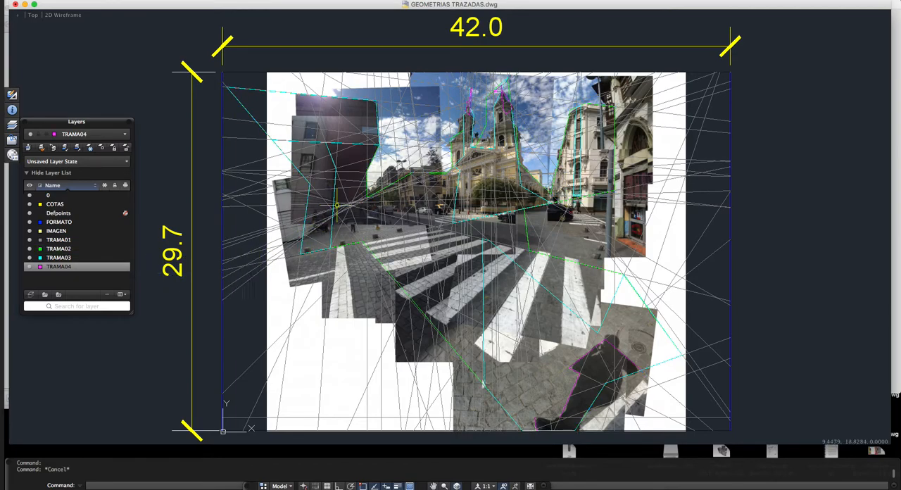
click(335, 194)
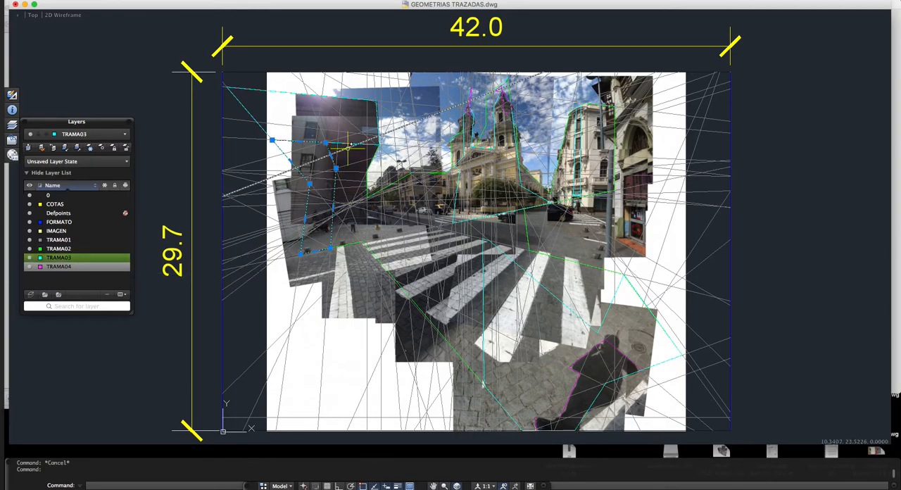
key(Escape)
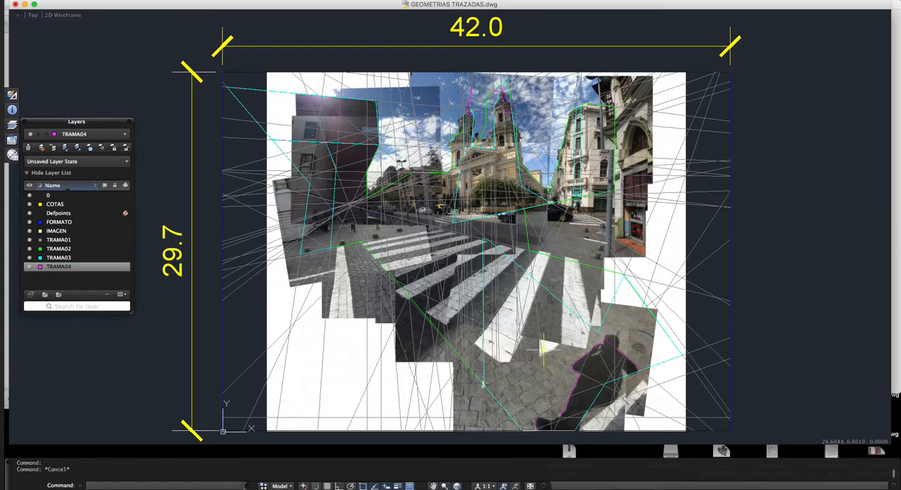
click(554, 303)
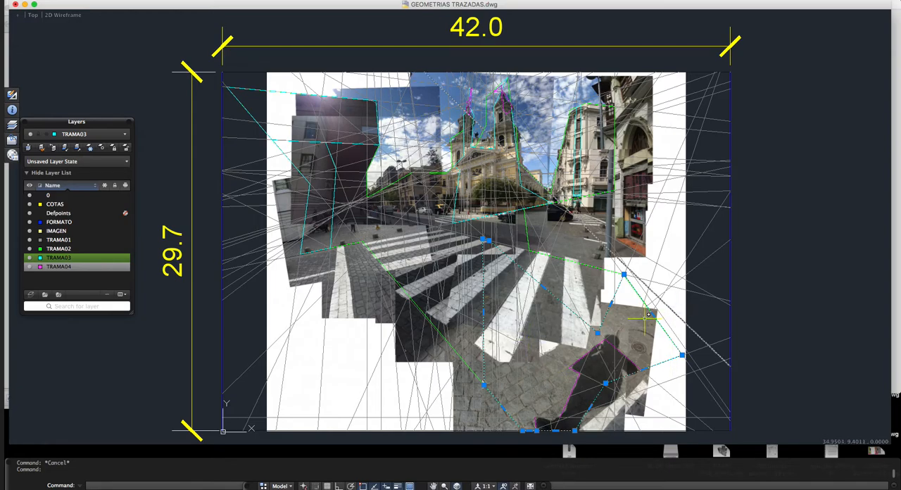
key(Escape)
click(339, 148)
key(Escape)
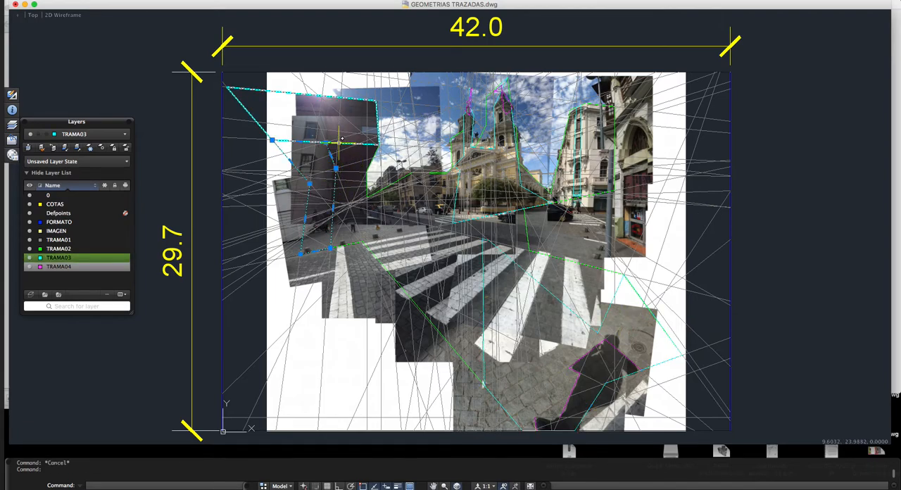
click(336, 142)
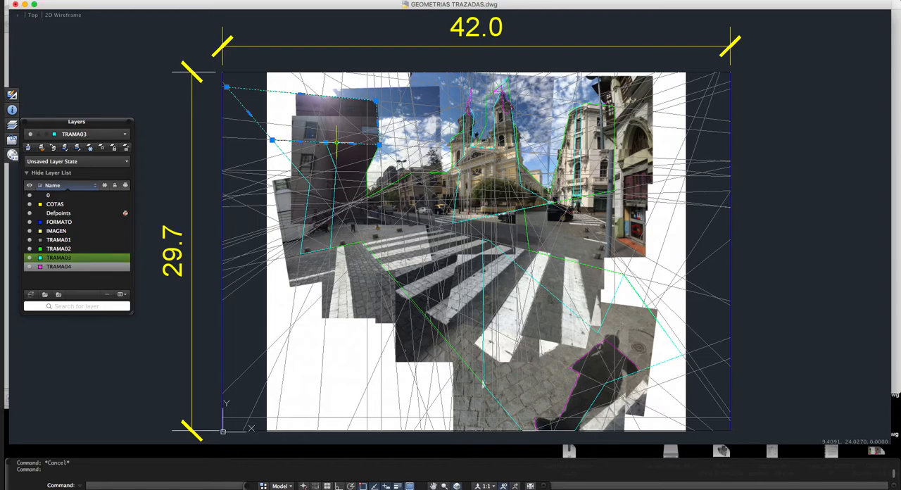
key(Escape)
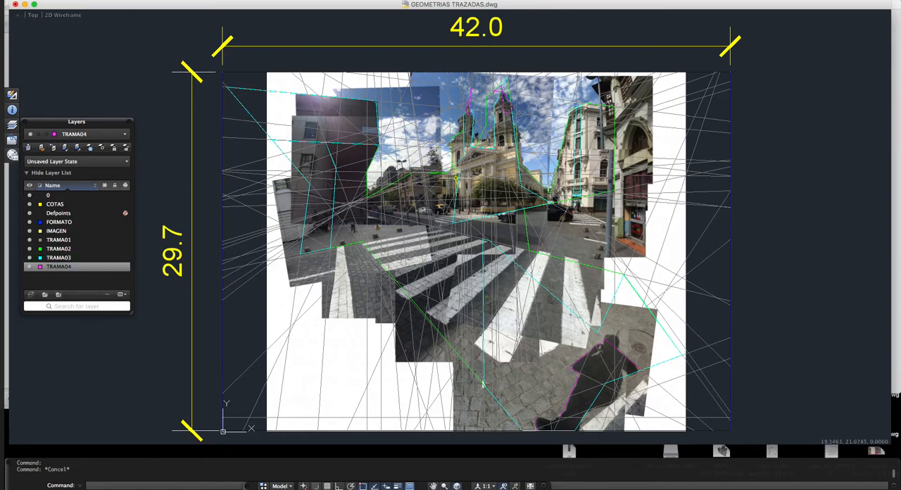
click(487, 171)
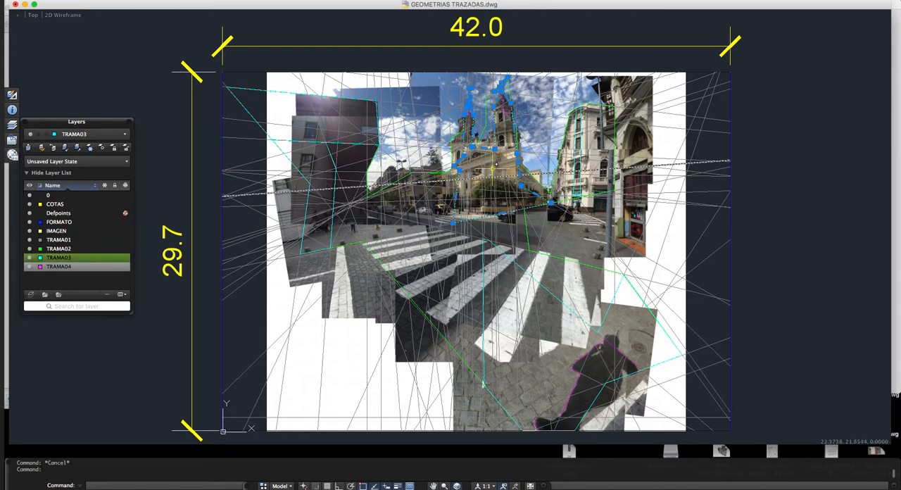
key(Escape)
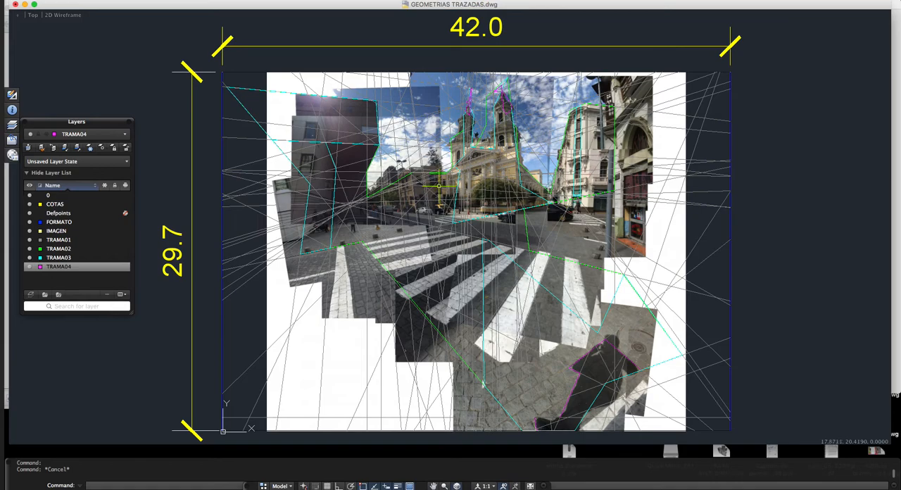
Step: Examine the magenta TRAMA04 outlines around the foreground shadow figure and the church towers
click(611, 345)
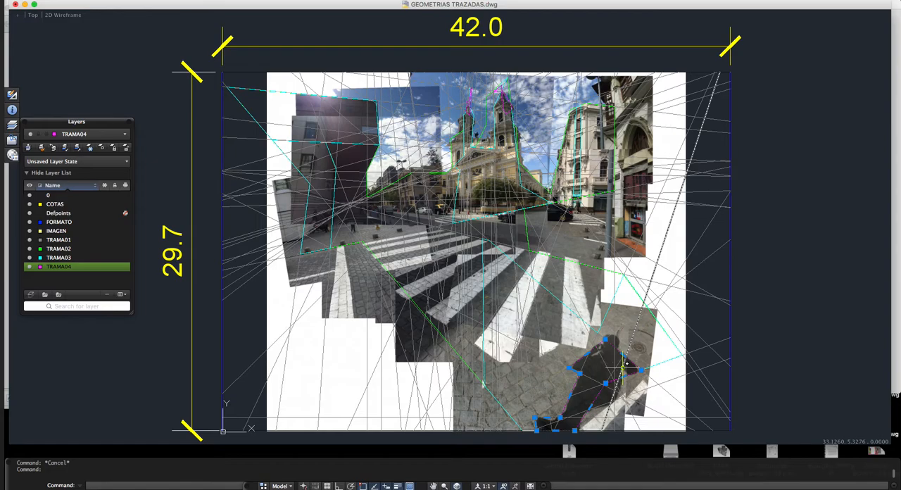
click(502, 102)
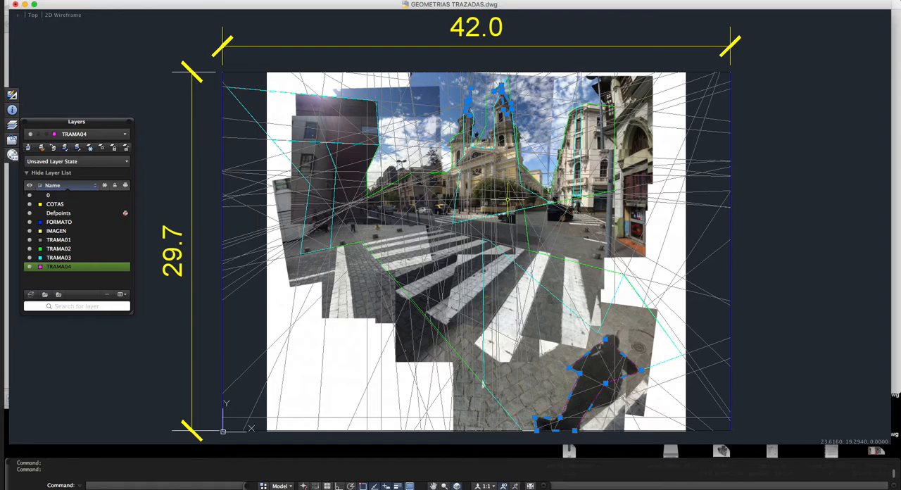
key(Escape)
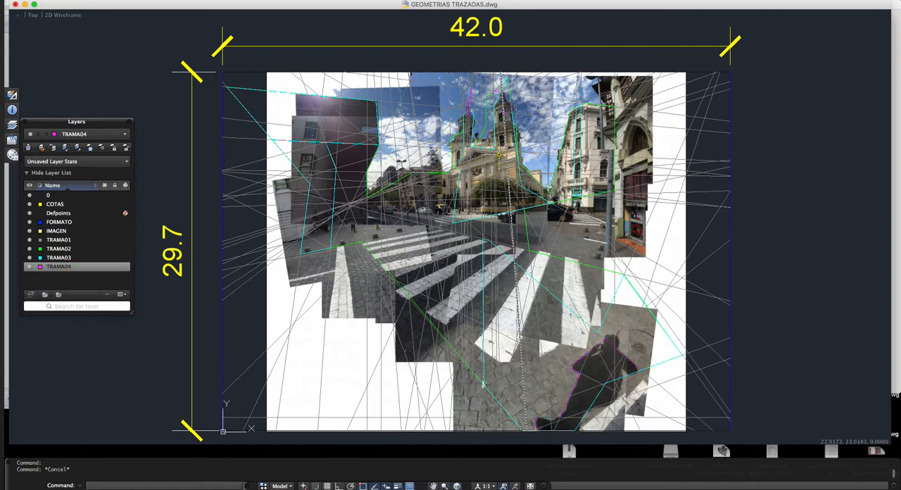
Step: Turn off the IMAGEN layer so only the traced geometry is shown, clearing any pending selection
click(30, 231)
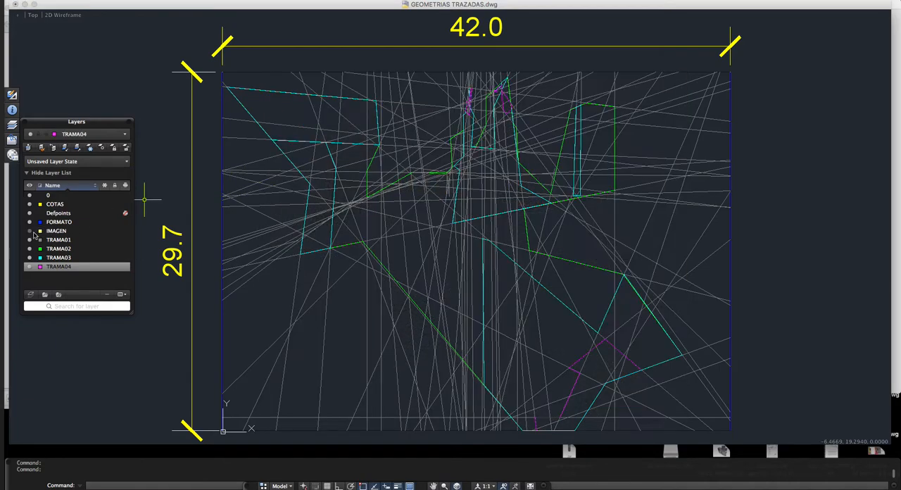
click(504, 102)
key(Escape)
click(504, 102)
key(Escape)
key(Escape)
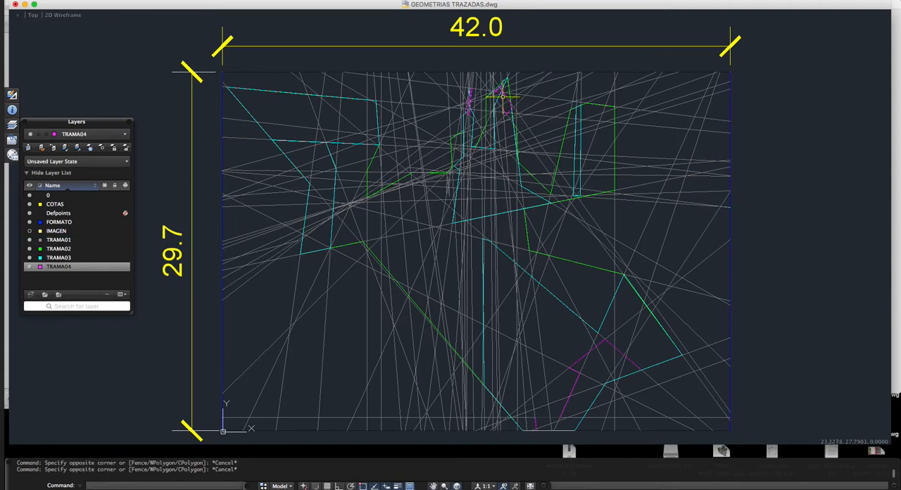
Step: Define the two magenta church tower outlines as a block named capa04, converting the originals to the block
click(504, 97)
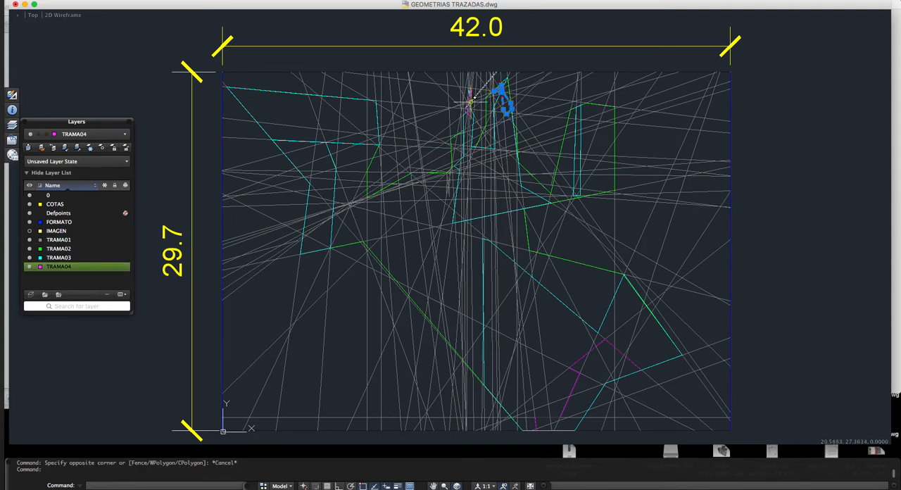
click(468, 102)
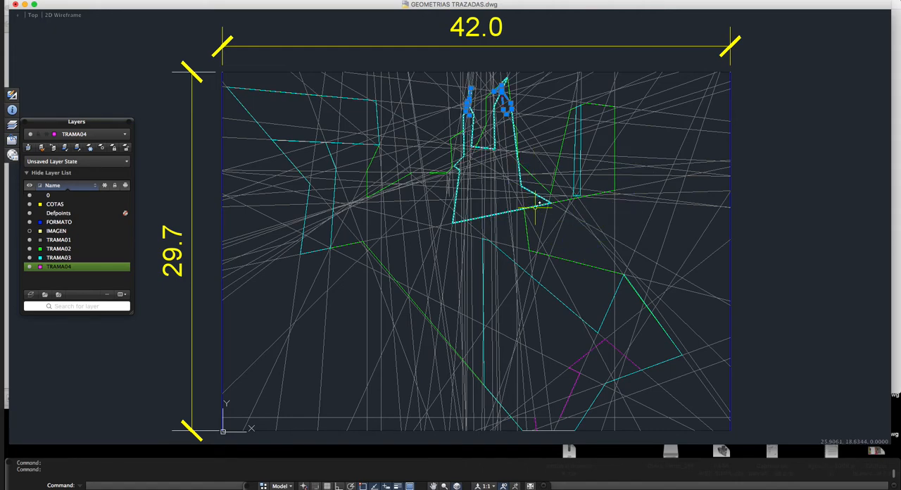
text(b)
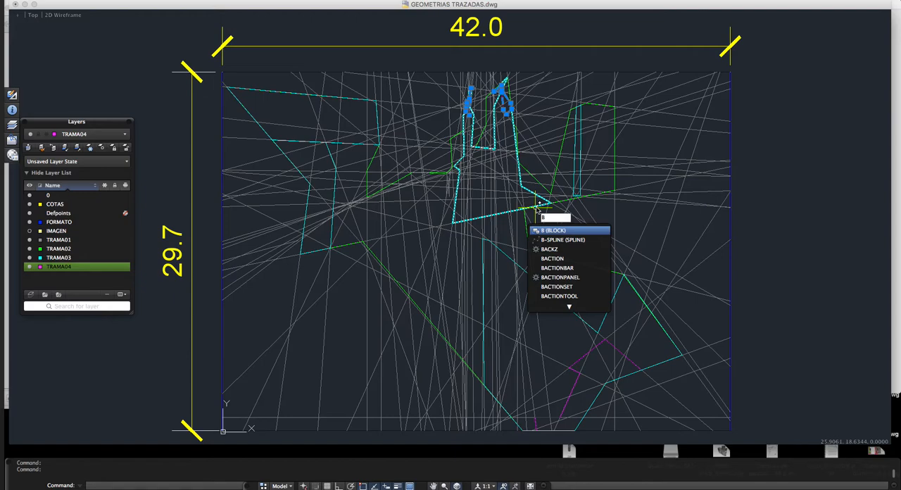
key(Return)
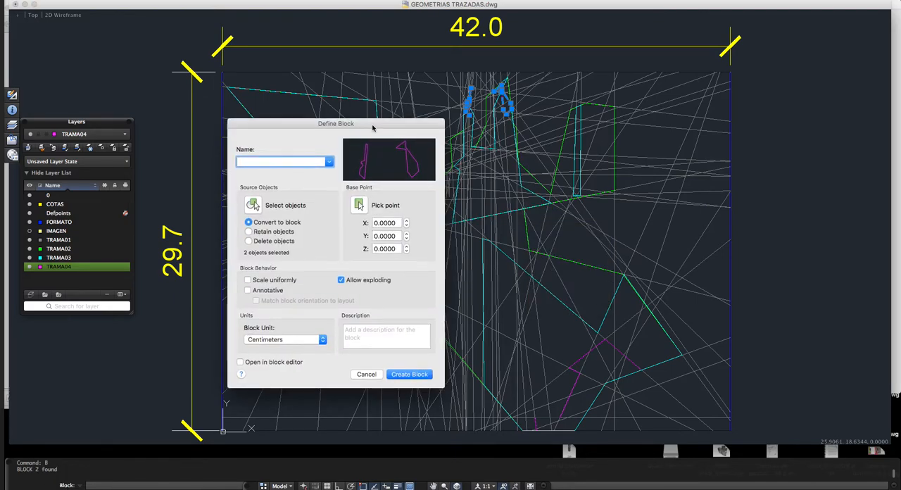
drag(374, 131, 372, 116)
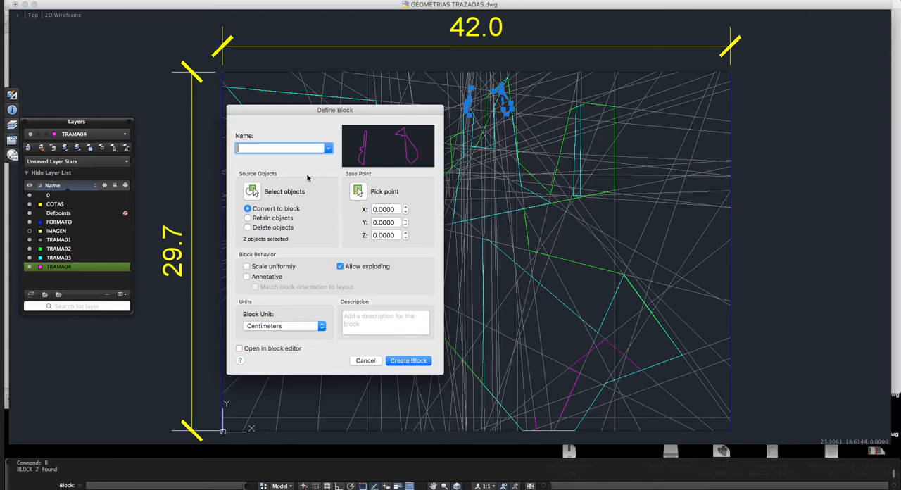
text(capa04)
click(404, 360)
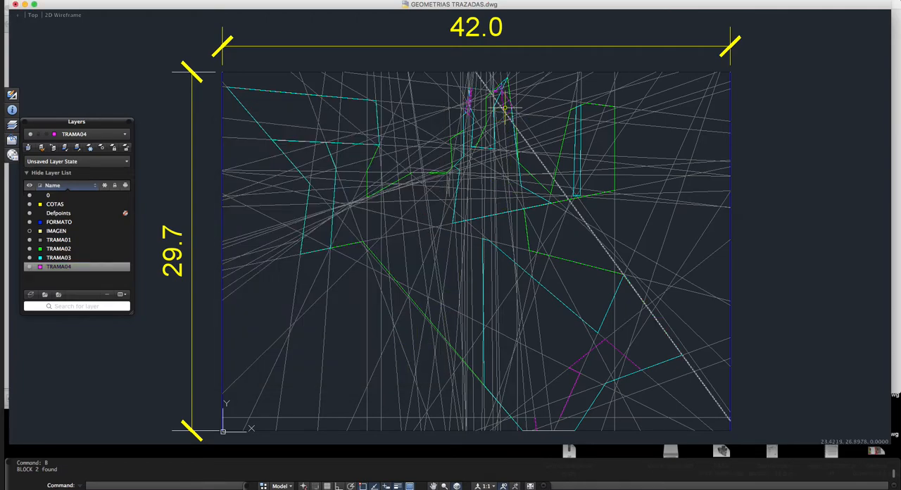
key(Escape)
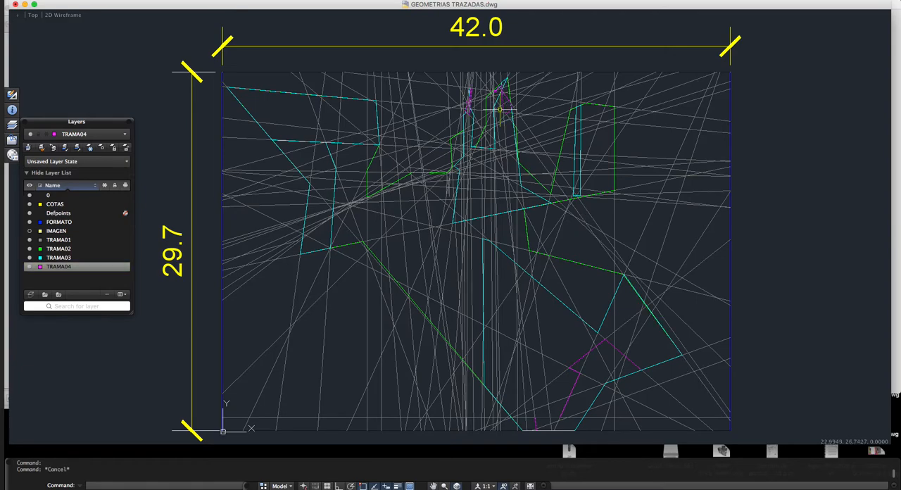
Step: Copy the capa04 block four times in a vertical column outside the right edge of the format frame
text(co)
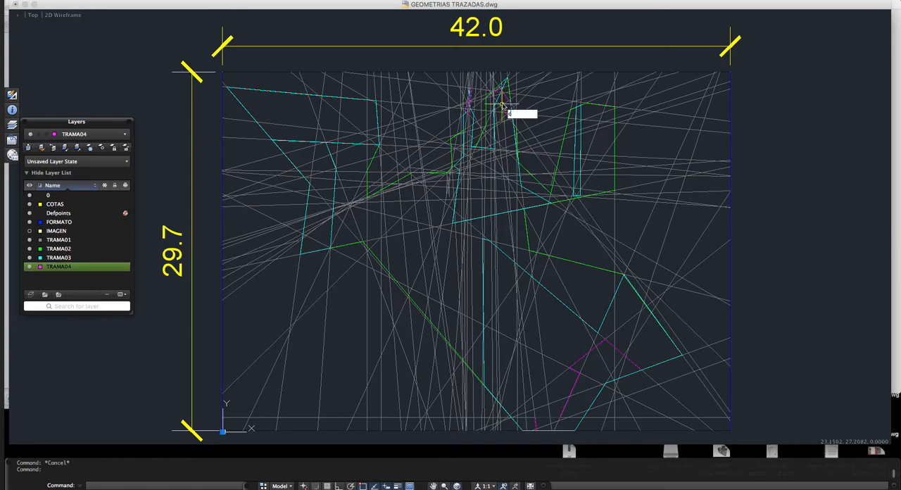
key(Return)
click(501, 104)
click(819, 137)
click(816, 189)
click(816, 239)
click(816, 289)
key(Escape)
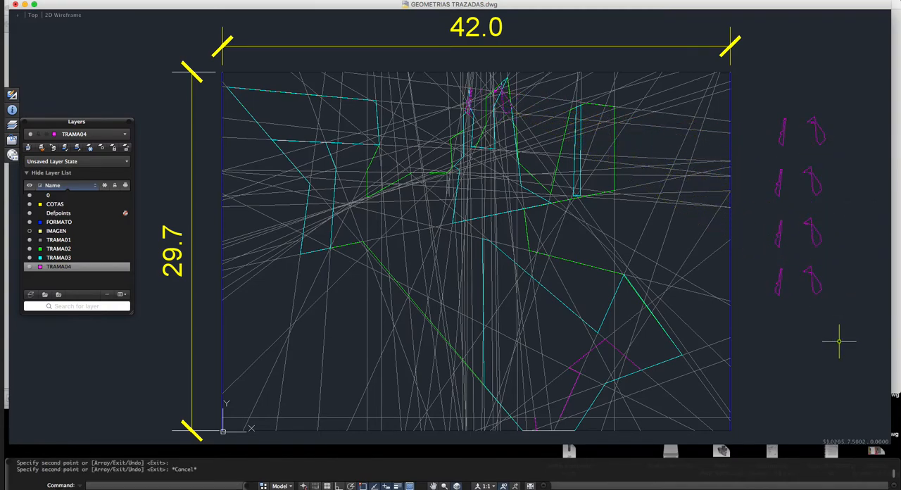
Step: Open the lowest capa04 copy in the block editor and stretch the right outline's inner vertex far down to the left
double_click(817, 284)
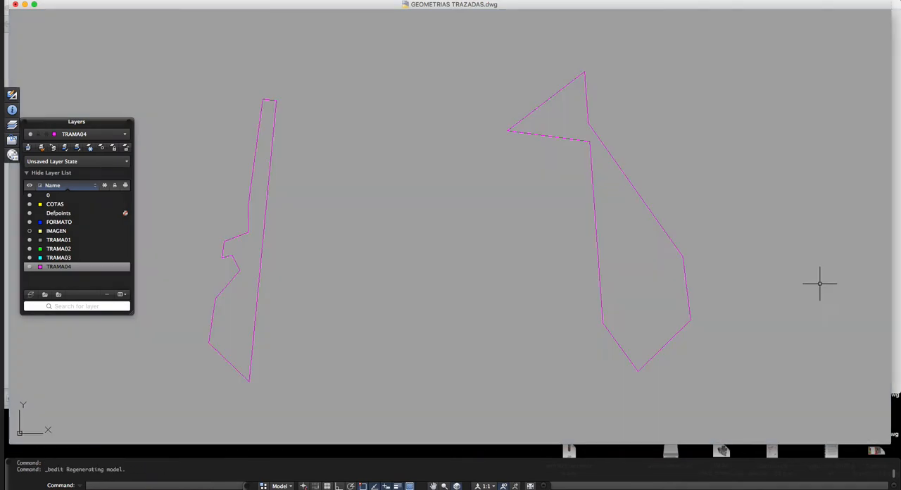
click(594, 174)
click(584, 156)
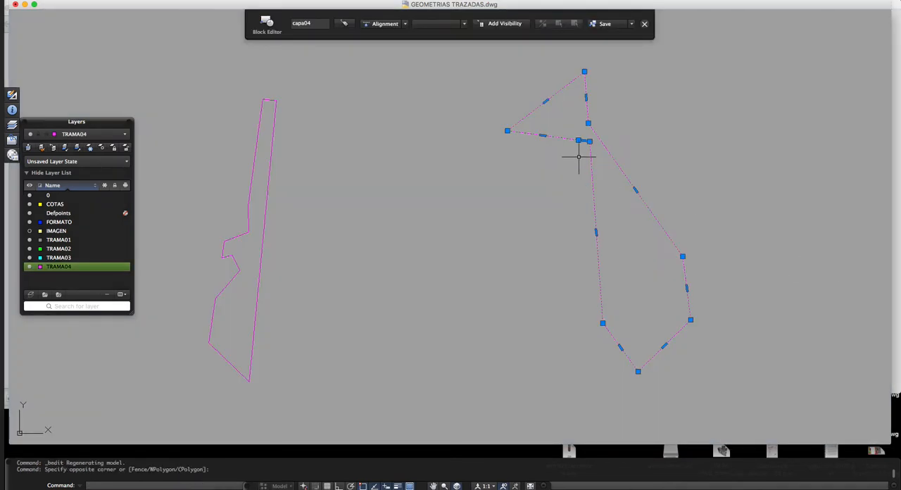
click(588, 150)
click(435, 248)
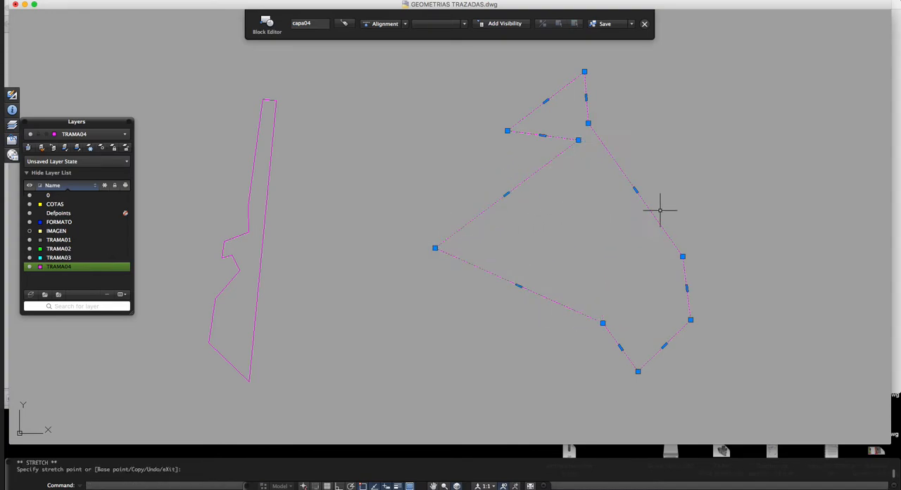
Step: Widen the right outline by stretching its right vertex and left tip outward and its inner vertex onto the narrow outline's edge
click(682, 256)
click(739, 208)
click(507, 131)
click(433, 131)
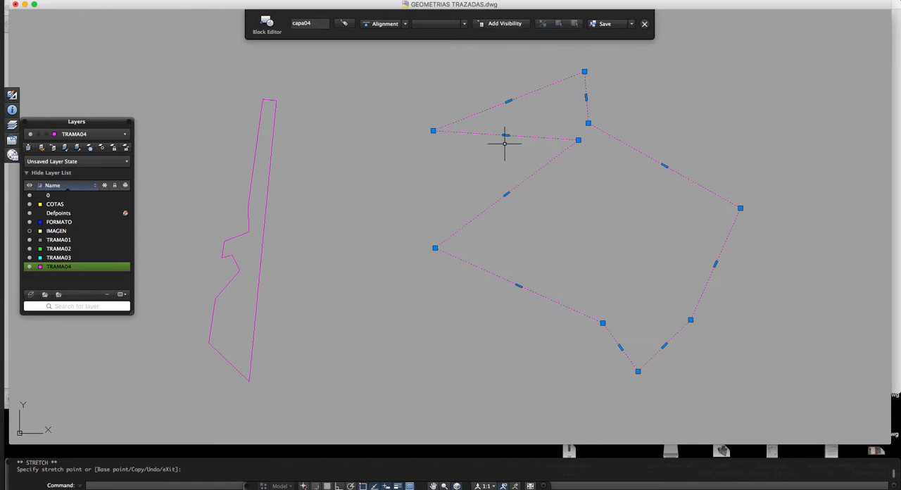
click(577, 140)
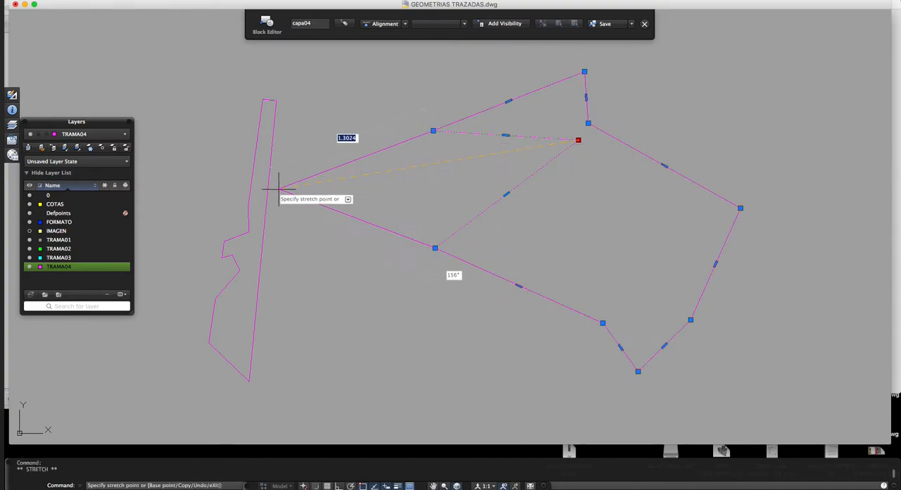
click(263, 231)
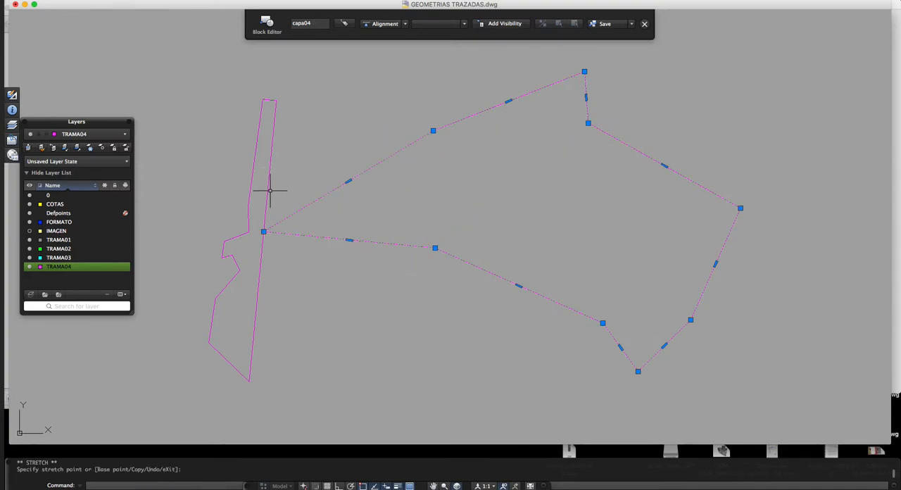
Step: Stretch the narrow outline's upper right vertex onto the vertex shared with the wide outline, and its upper left vertex up and outward
click(274, 117)
click(278, 97)
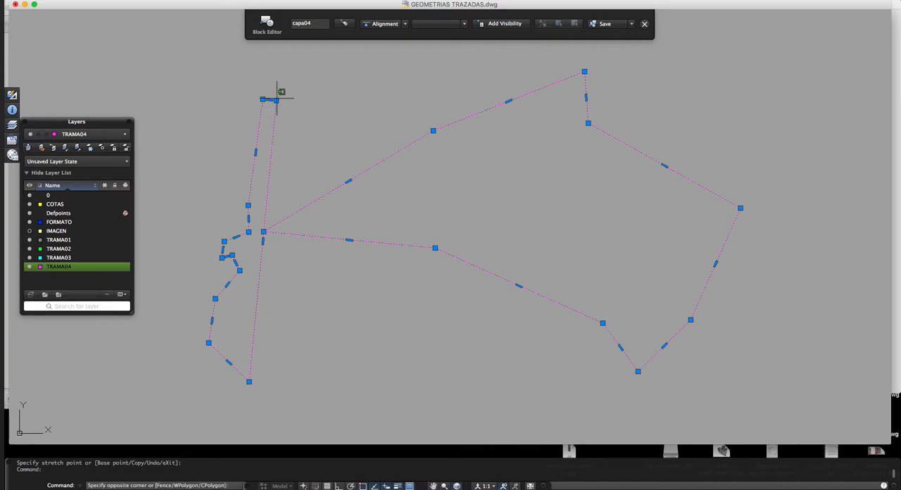
click(286, 119)
click(275, 100)
click(264, 232)
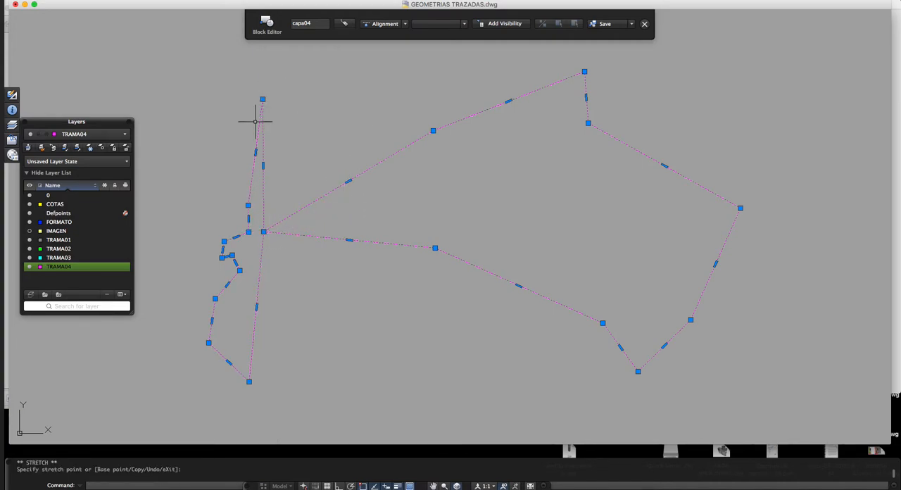
click(248, 204)
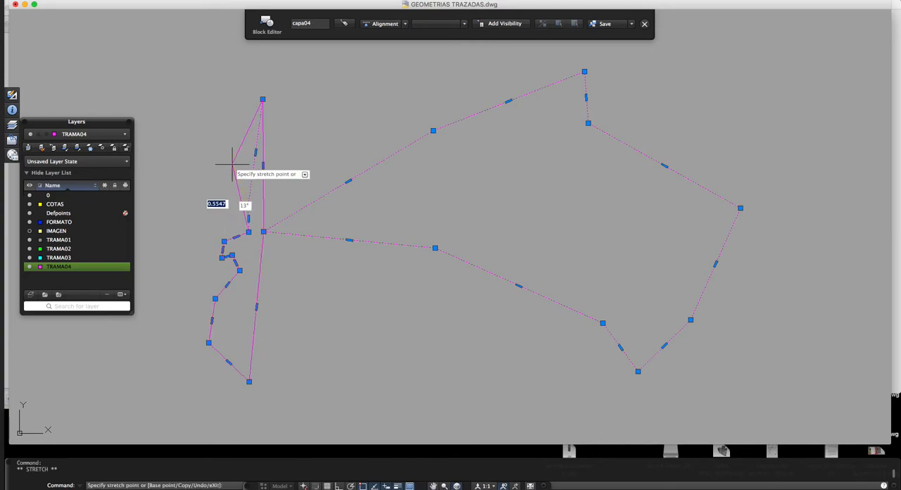
click(215, 118)
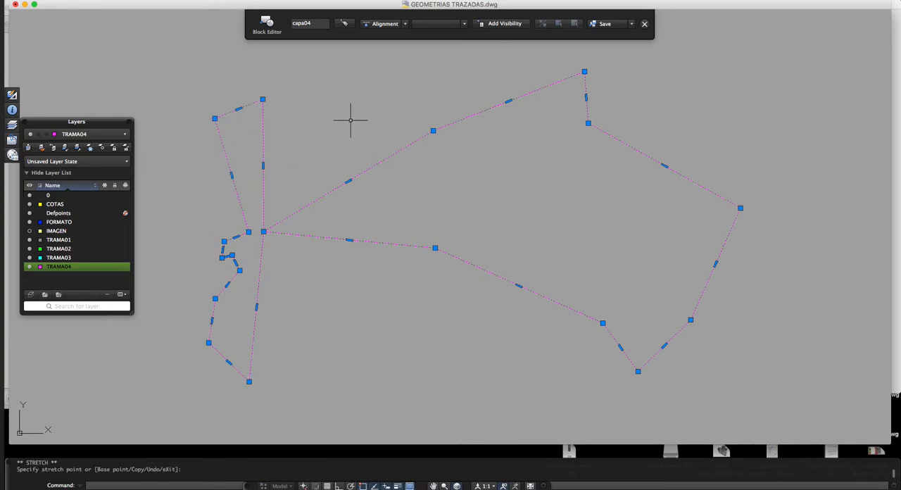
Step: Save the edited capa04 block and close the block editor
click(604, 24)
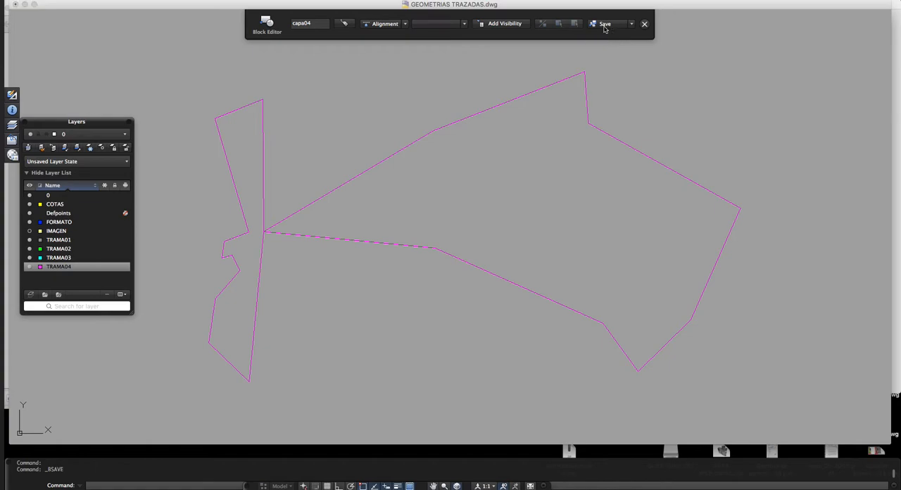
click(644, 24)
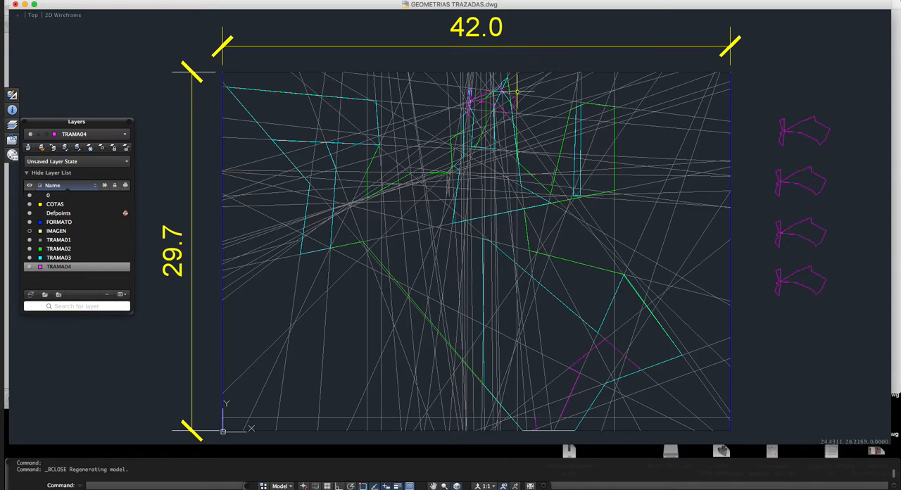
click(519, 96)
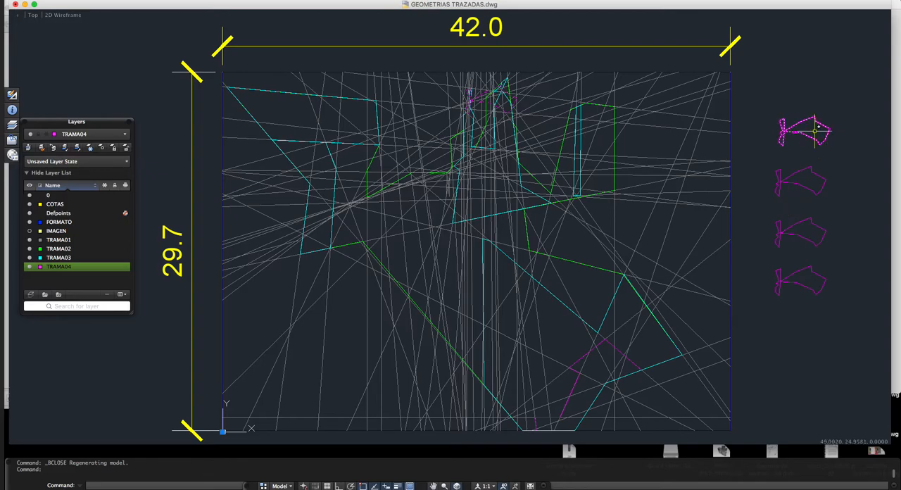
Step: Undo the saved block changes and all vertex stretches back to before the capa04 block was opened for editing
key(super+z)
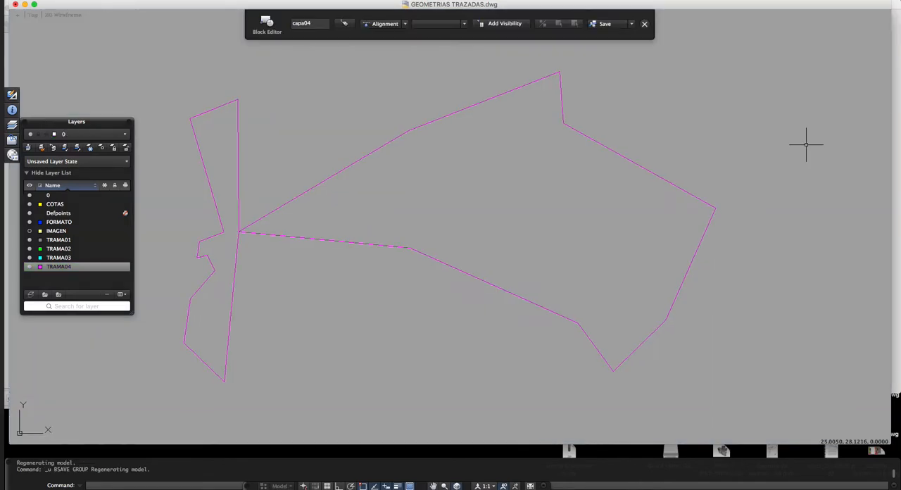
key(super+z)
key(super+z)
key(super+z)
key(super+z)
key(super+z)
key(super+z)
key(super+z)
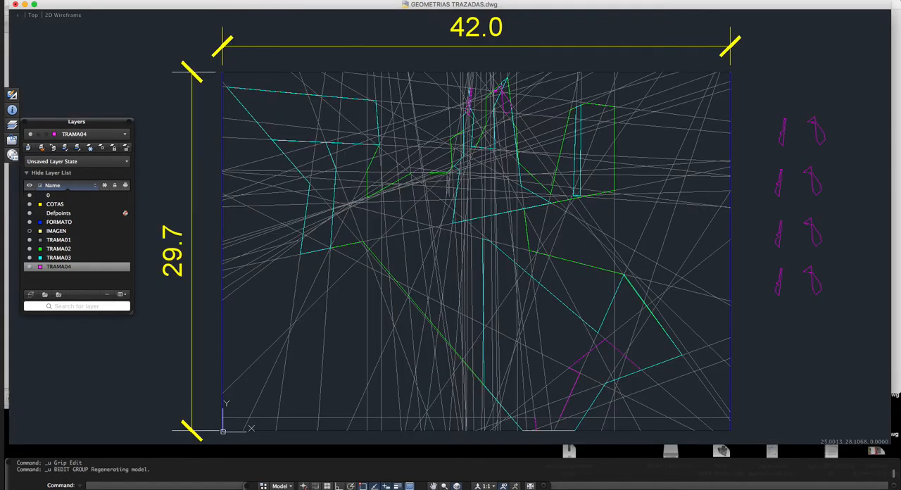
Step: Erase the four capa04 copies outside the right edge of the format frame
key(Escape)
click(826, 116)
click(771, 303)
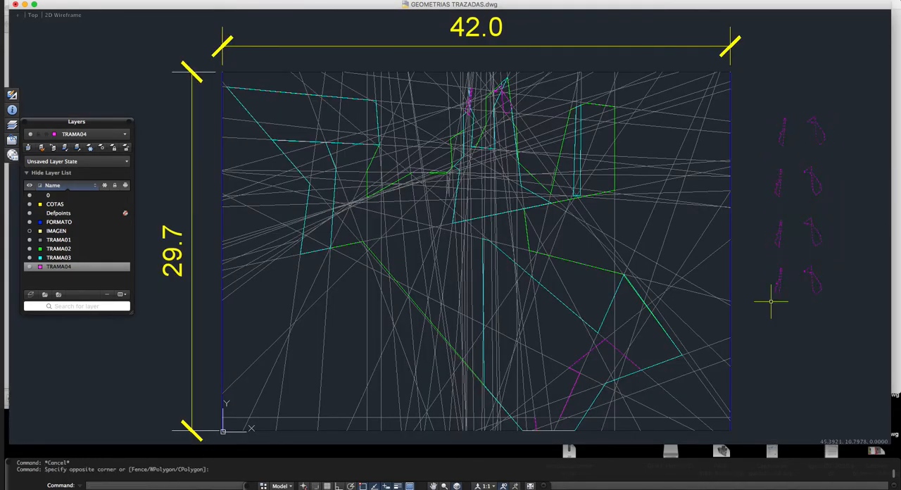
text(e)
key(Return)
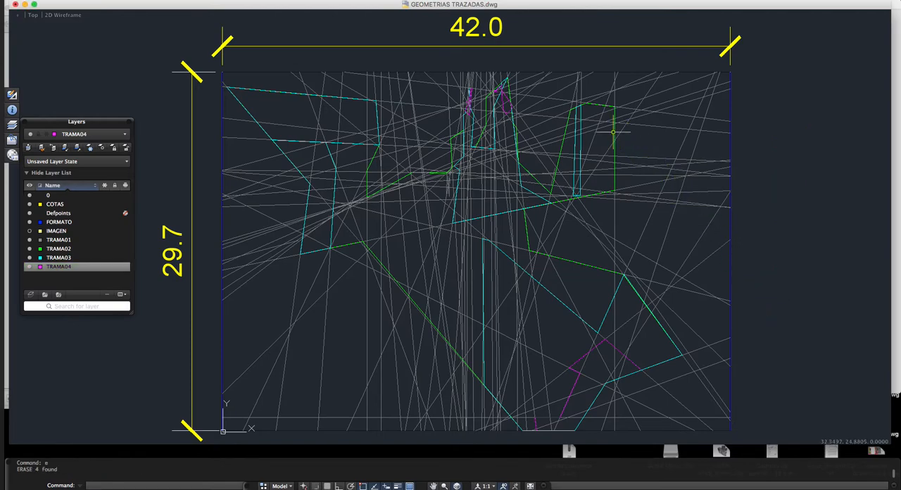
Step: Define the five cyan TRAMA03 outlines as a block named capa03, converting the originals to the block
click(581, 139)
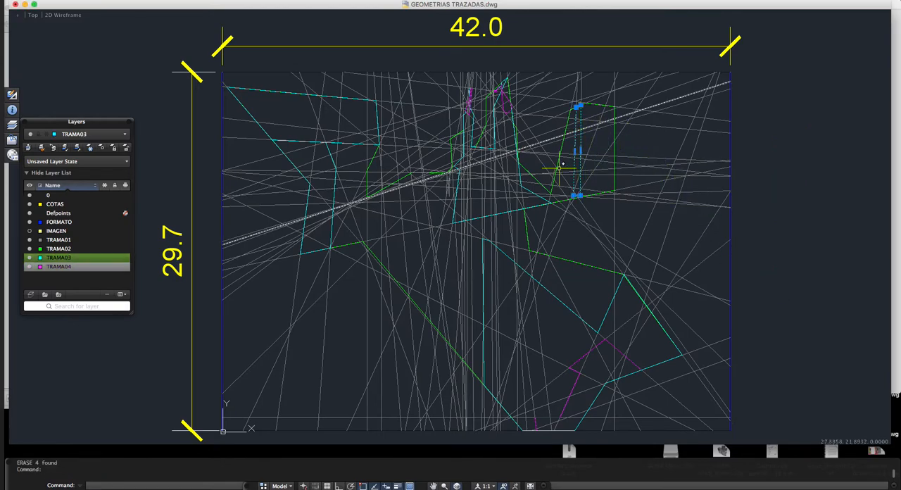
click(494, 142)
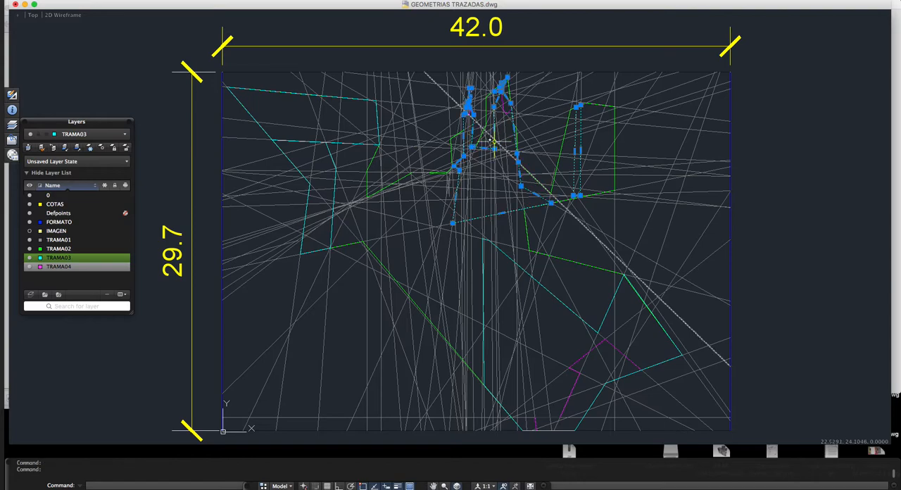
click(338, 162)
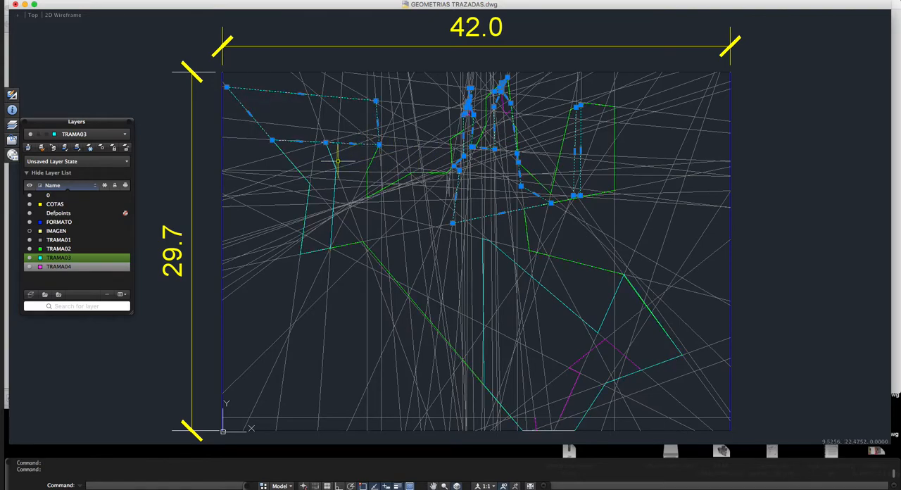
click(336, 166)
click(486, 280)
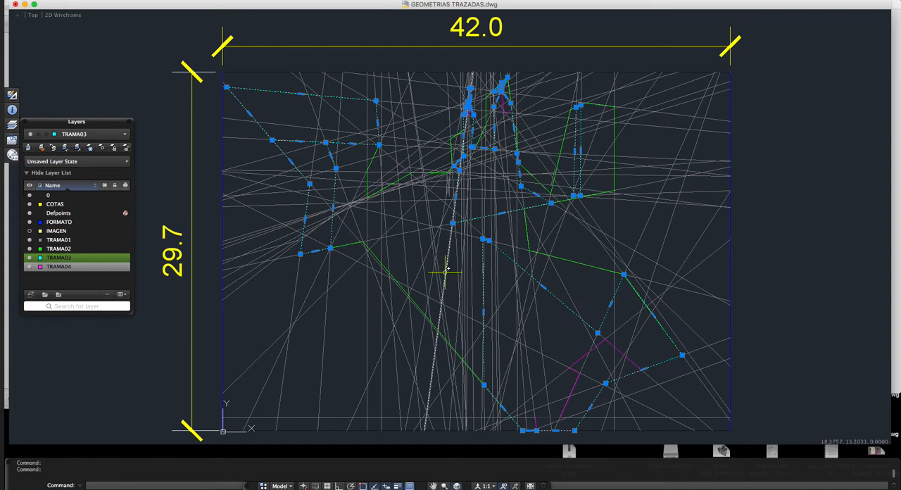
text(b)
key(Return)
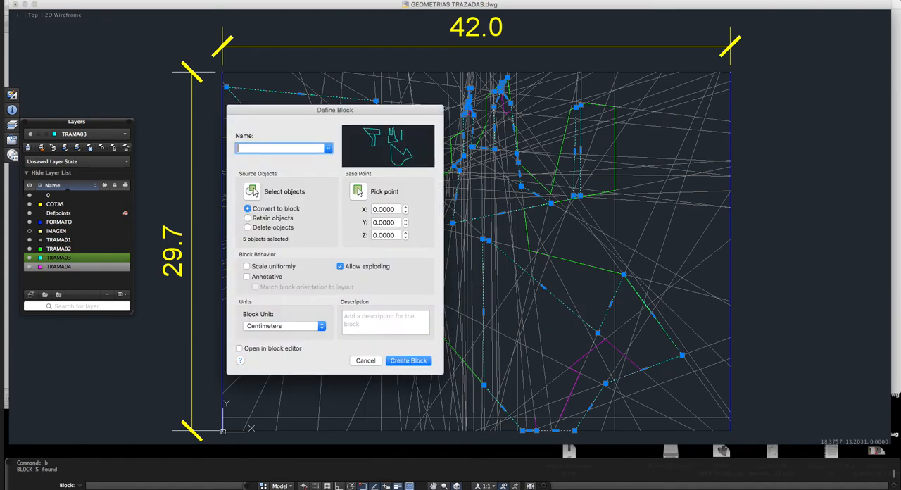
text(capa03)
click(408, 360)
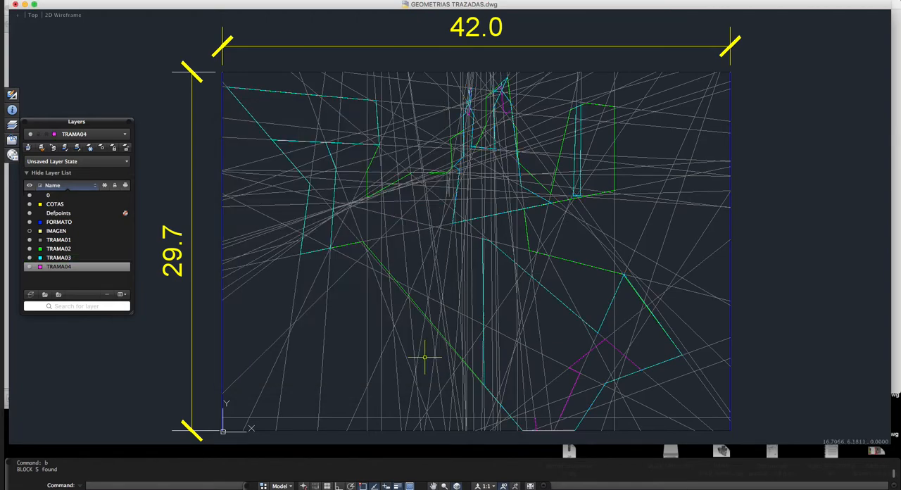
Step: Define the large green TRAMA02 outline as a block named capa 02, converting the original to the block
click(524, 220)
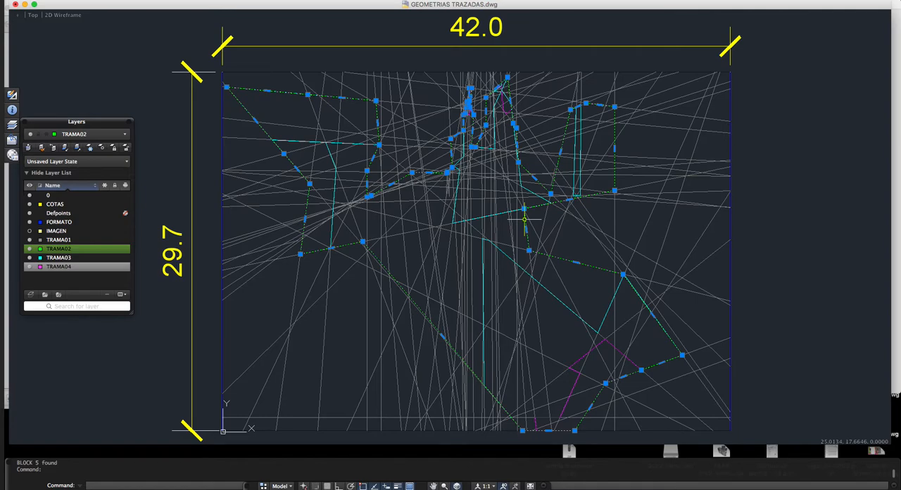
text(b)
key(Return)
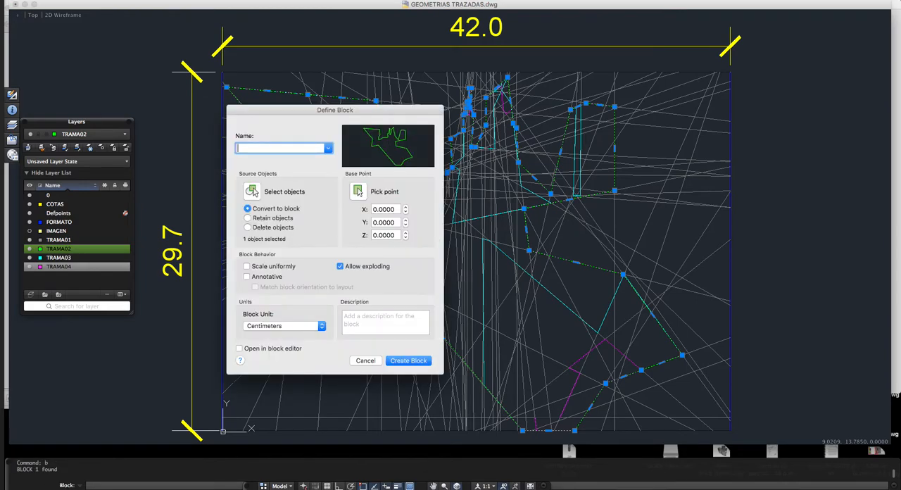
text(capa 02)
click(404, 360)
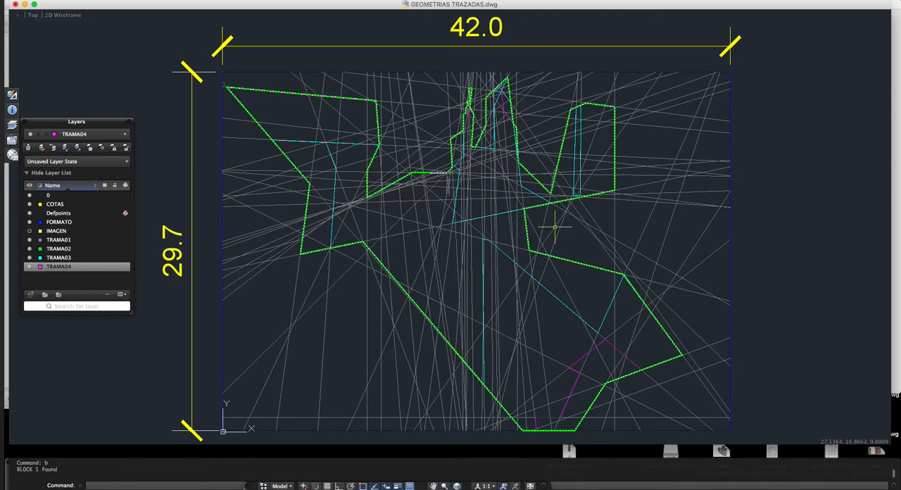
Step: Save the drawing as a new file named GEOMETRIAS TRAZADAS_model in the COMPARTIDO folder, in AutoCAD 2010/LT2010 format
click(110, 1)
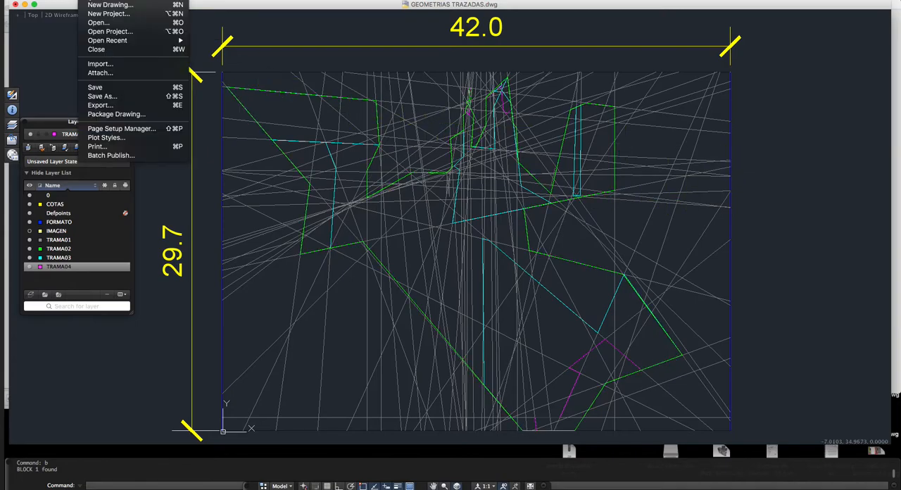
click(102, 96)
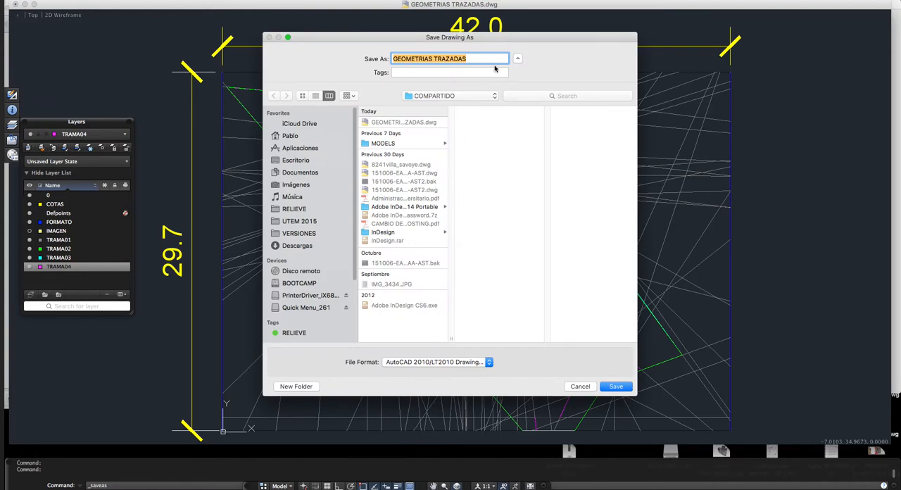
click(480, 59)
text(_)
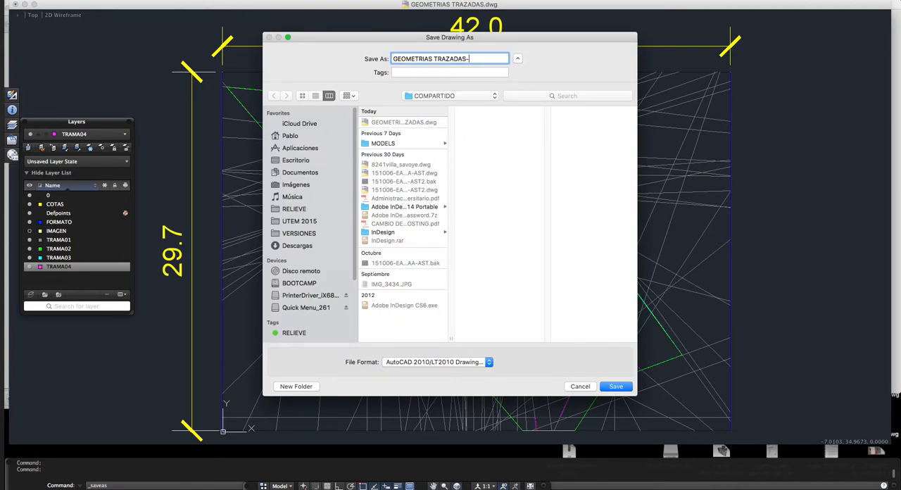
text(model)
click(613, 388)
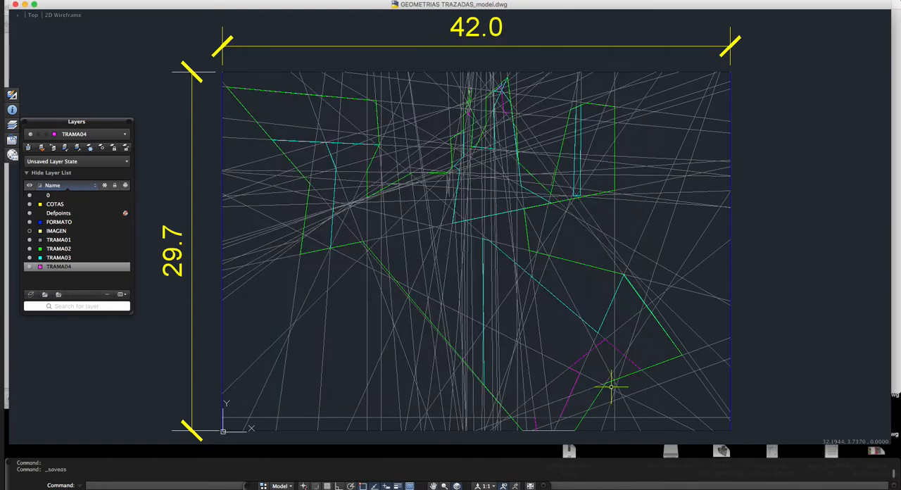
Step: Check the drawing's length type, precision and insertion scale units without changing them
text(un)
key(Return)
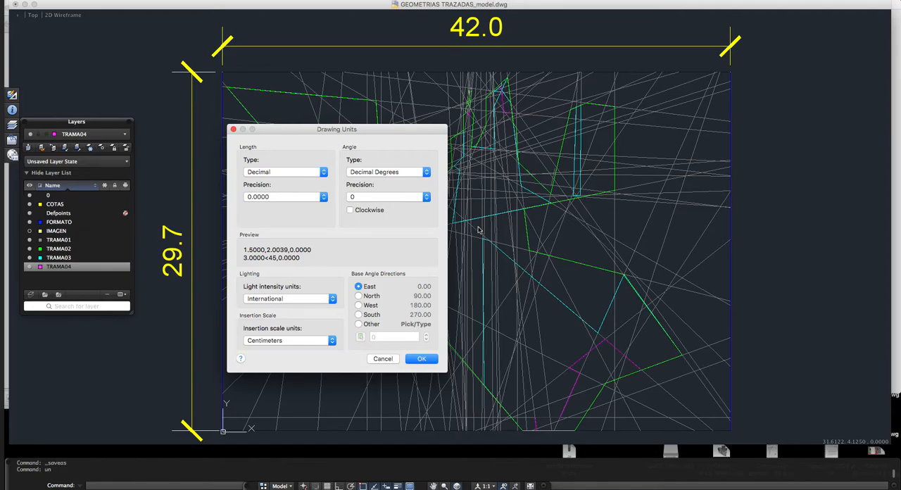
click(233, 129)
Step: Switch to SketchUp and move its window clear so the whole modeling area can be seen
mouse_move(540, 485)
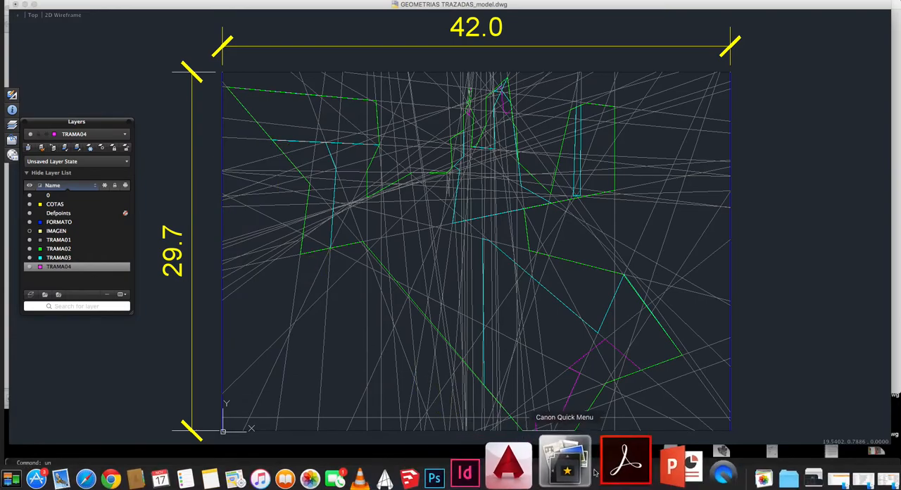
click(484, 465)
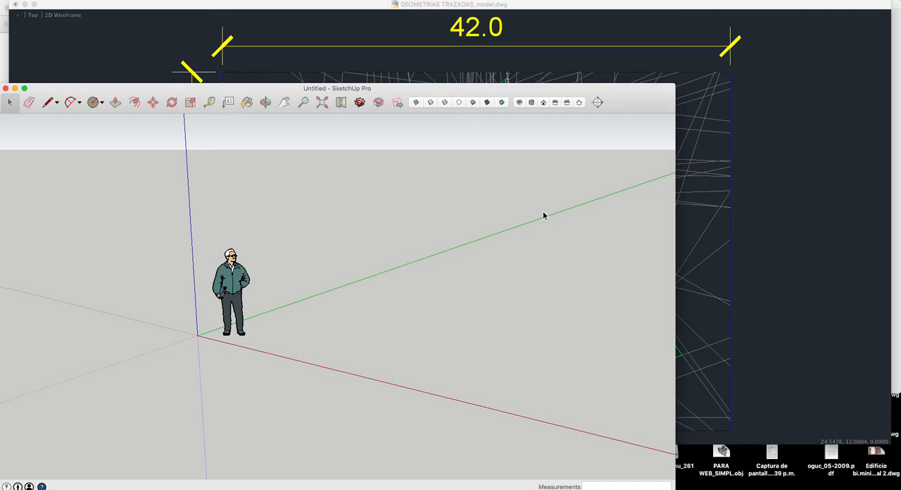
mouse_move(300, 87)
mouse_down()
mouse_move(325, 79)
mouse_move(314, 5)
mouse_move(302, 4)
mouse_up()
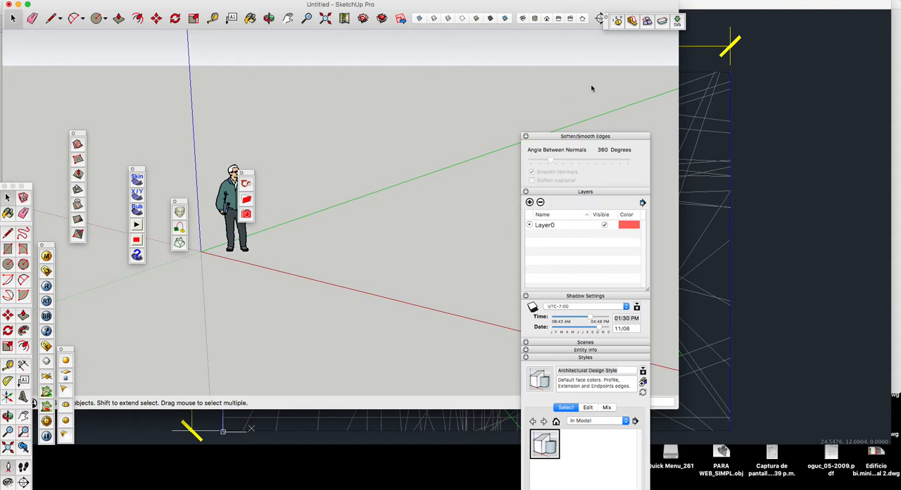
Step: Draw a small rectangle on the ground plane beside the standing figure
click(269, 18)
drag(324, 120, 409, 300)
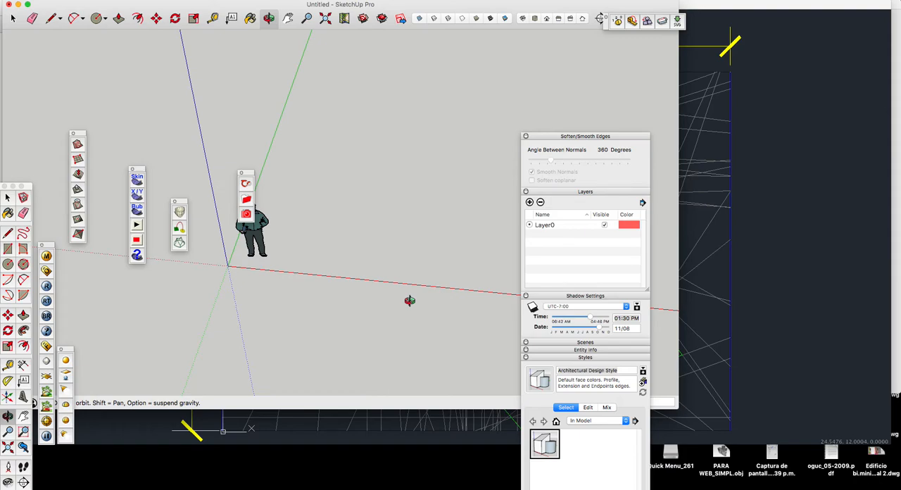
key(r)
click(301, 262)
click(357, 250)
Step: Extrude the rectangle upward into a low box with Push/Pull
key(p)
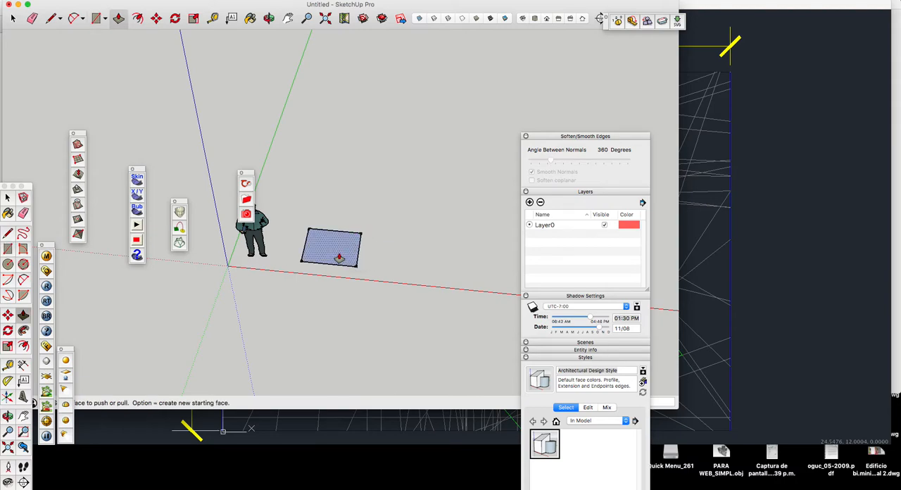
click(340, 255)
click(339, 230)
key(space)
Step: Draw a diagonal line across the box's right side face, from its front bottom corner to its rear top corner
click(271, 21)
drag(336, 134, 351, 234)
key(l)
click(345, 303)
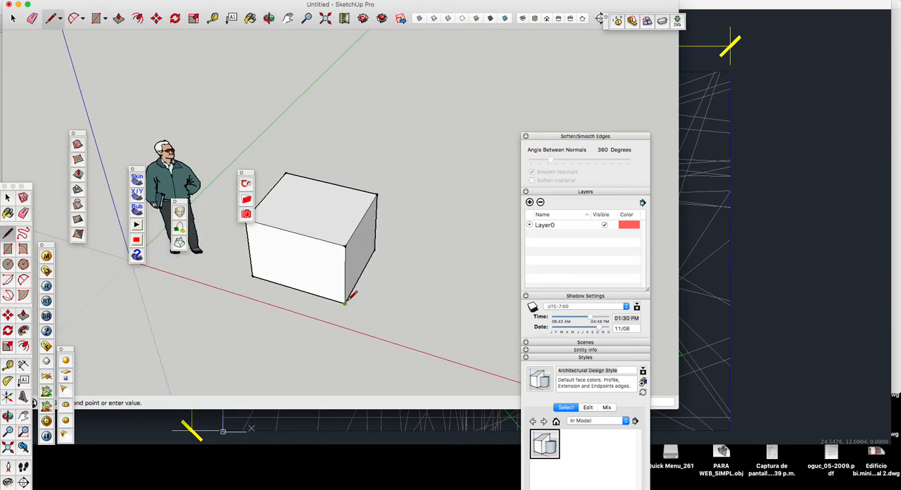
key(Escape)
Step: Move the box's front top corner inward along the red axis so the side face folds along its diagonal
key(m)
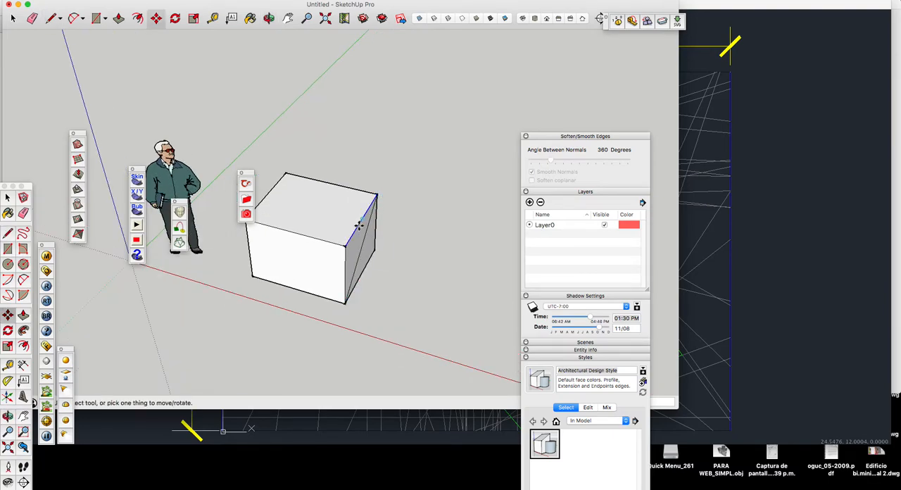
click(348, 243)
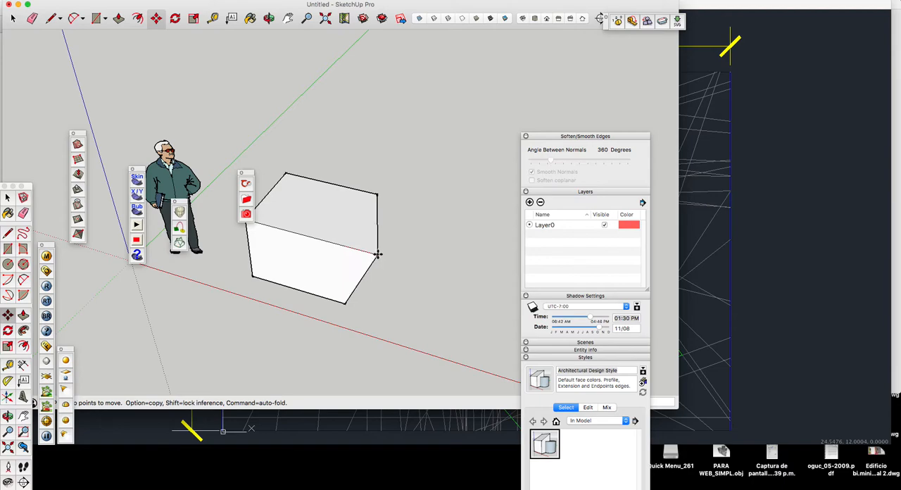
click(297, 230)
key(space)
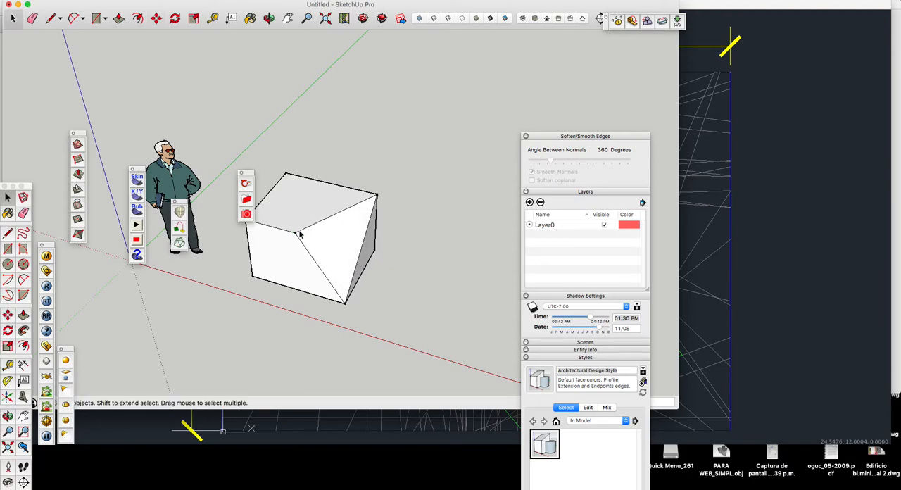
Step: Draw a line across the solid's top face from the folded front corner to the opposite rear corner
key(l)
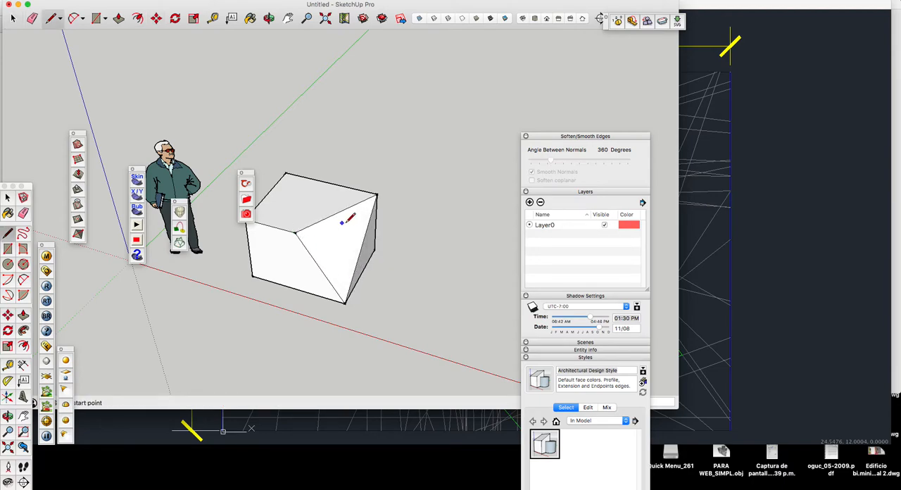
click(296, 231)
click(285, 172)
Step: Move the solid's rear top corner upward so the top faces fold into a tall peak
key(m)
click(286, 173)
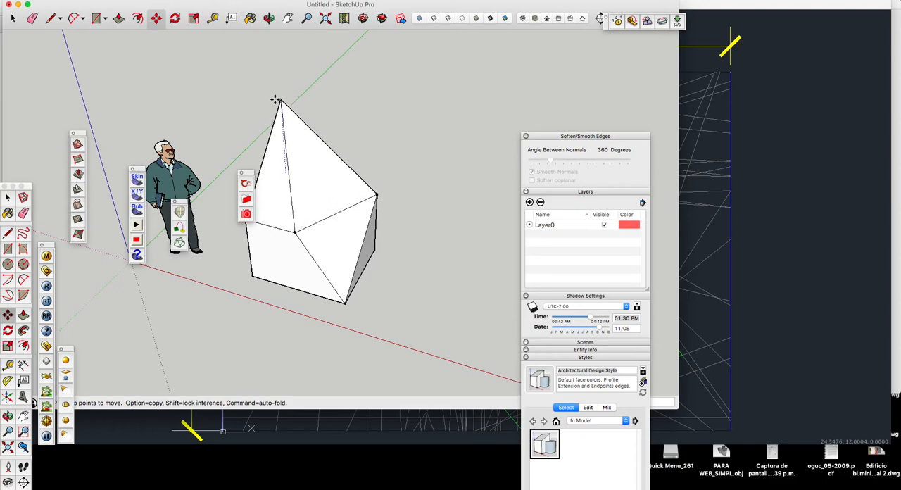
click(260, 99)
click(268, 19)
drag(315, 270, 352, 263)
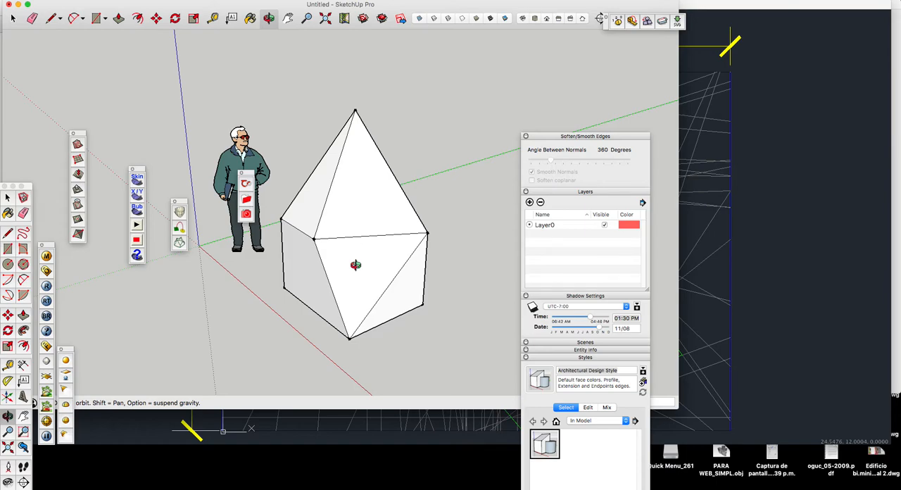
Step: Delete the folded solid and the standing figure from the model
key(space)
scroll(359, 211, down, 3)
drag(317, 195, 275, 273)
drag(336, 245, 267, 331)
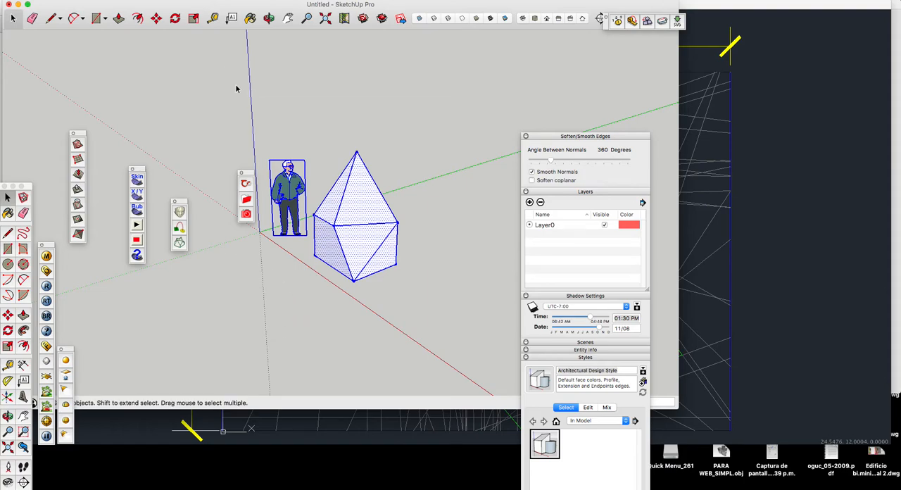
key(Delete)
Step: Switch the camera from perspective to Parallel Projection
click(269, 18)
drag(298, 175, 361, 229)
click(153, 1)
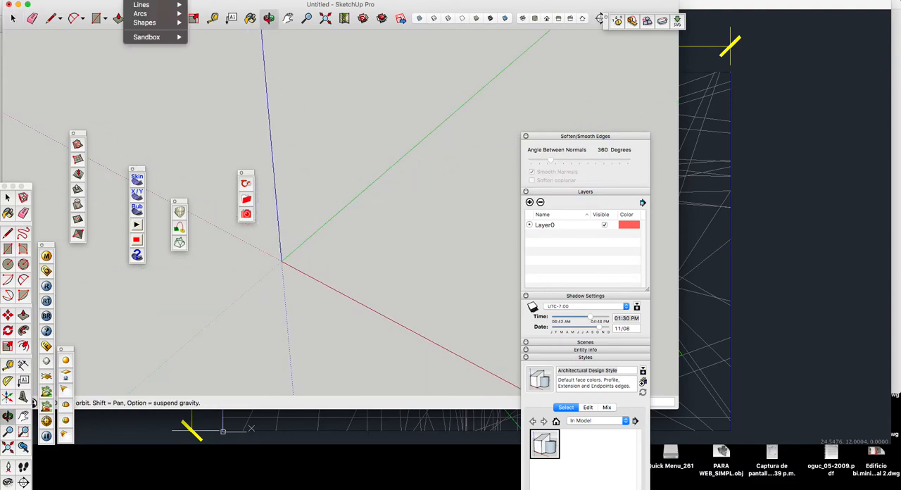
mouse_move(163, 1)
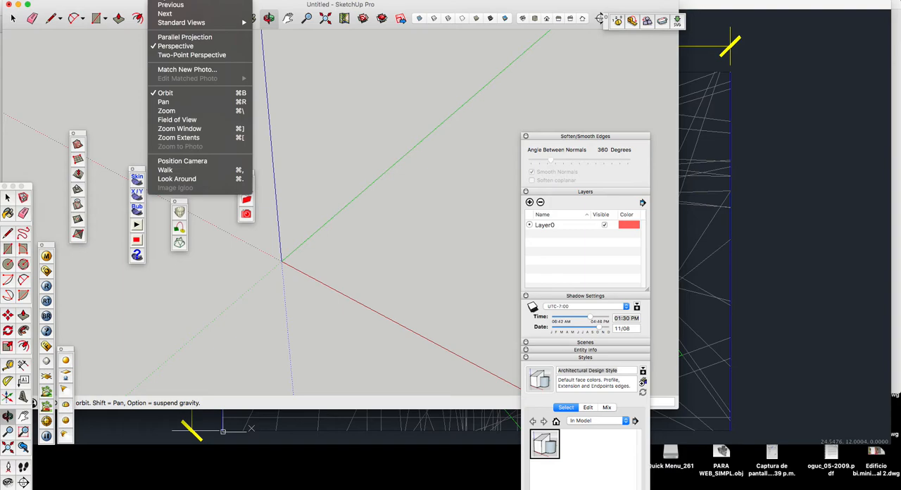
click(180, 39)
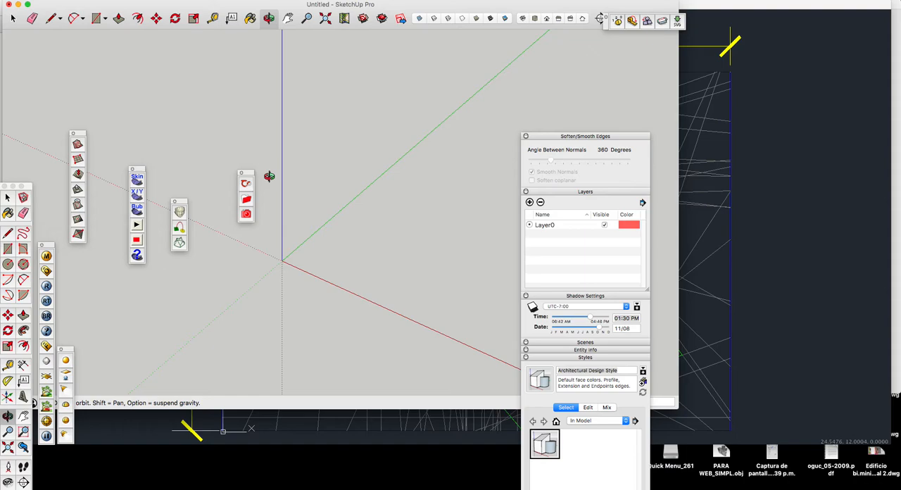
Step: Draw a small rectangle on the ground plane from the origin and extrude it upward into a box with Push/Pull
key(r)
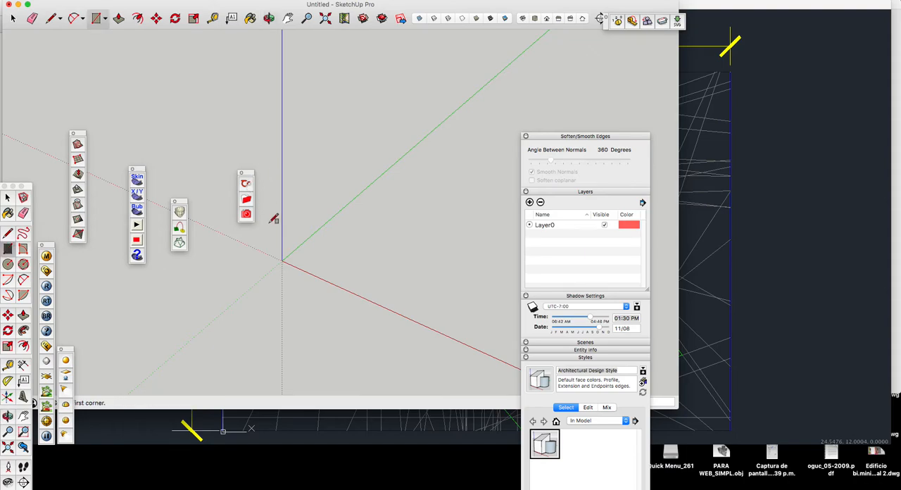
click(282, 260)
click(338, 249)
key(p)
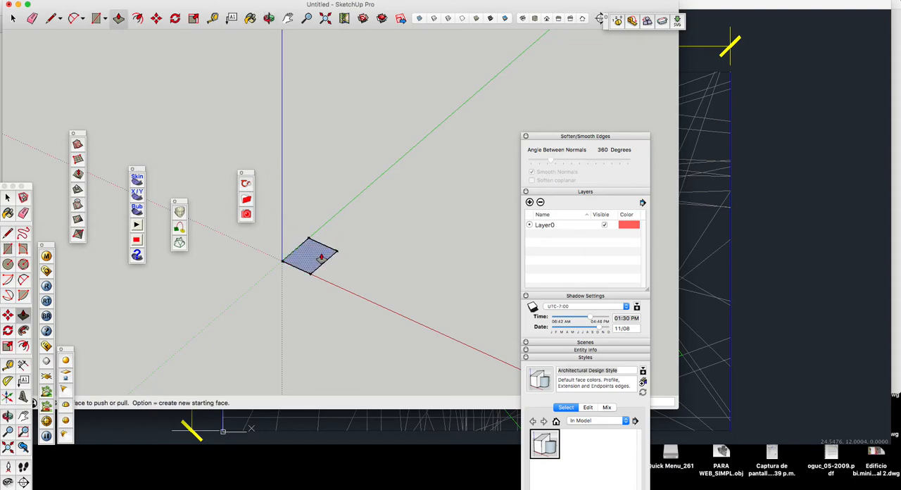
click(310, 255)
click(331, 226)
key(space)
Step: Fit the box in the view with Zoom Extents and delete the whole box
scroll(335, 231, down, 3)
scroll(335, 231, down, 3)
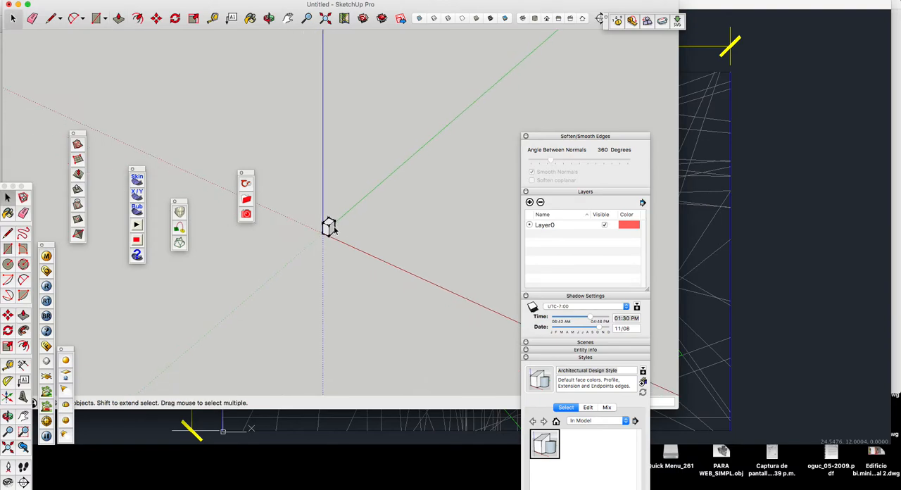
key(shift+z)
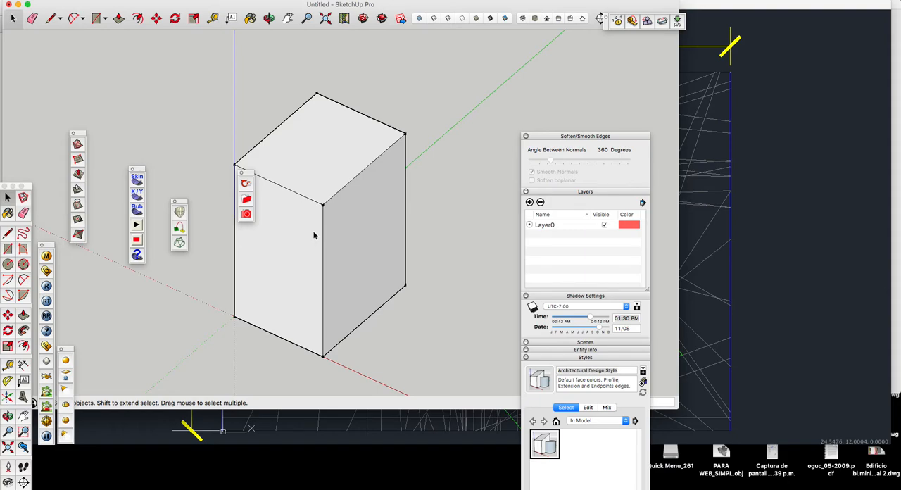
scroll(402, 185, down, 2)
triple_click(376, 198)
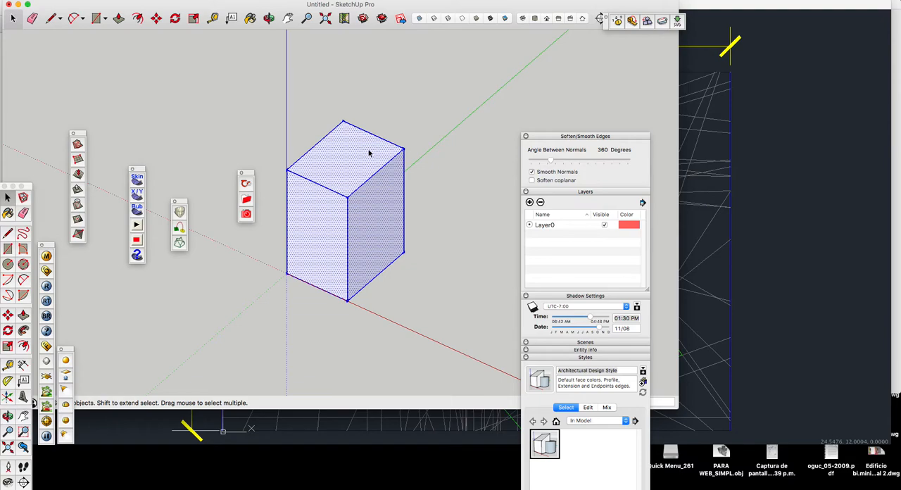
key(Delete)
Step: Set the model's length units to Centimeters with a precision of 0,00cm
click(230, 0)
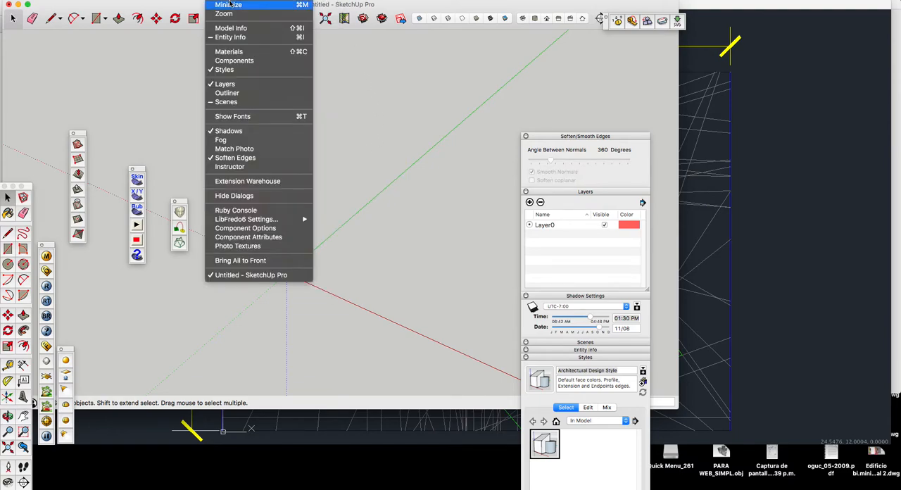
click(230, 28)
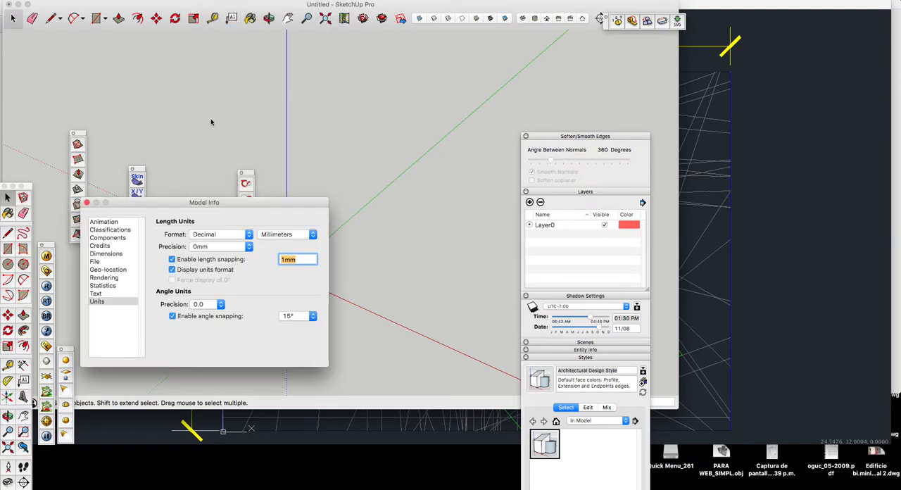
drag(204, 202, 226, 106)
click(230, 1)
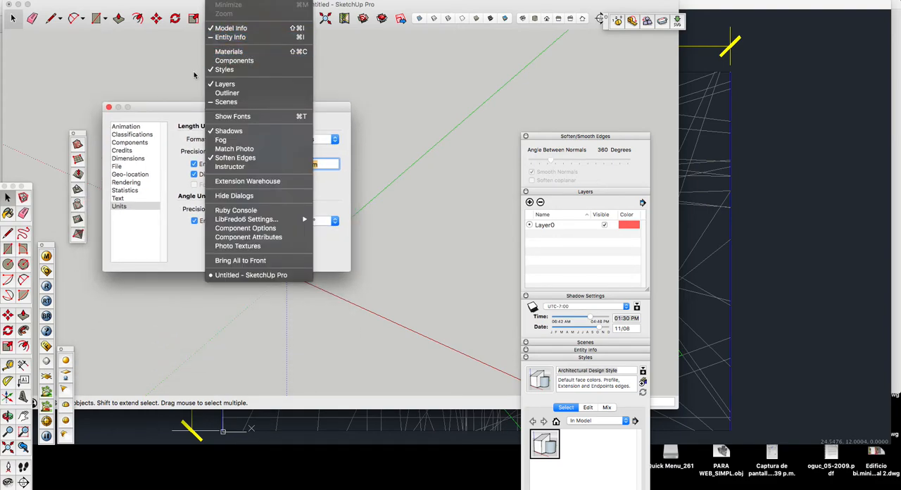
click(159, 107)
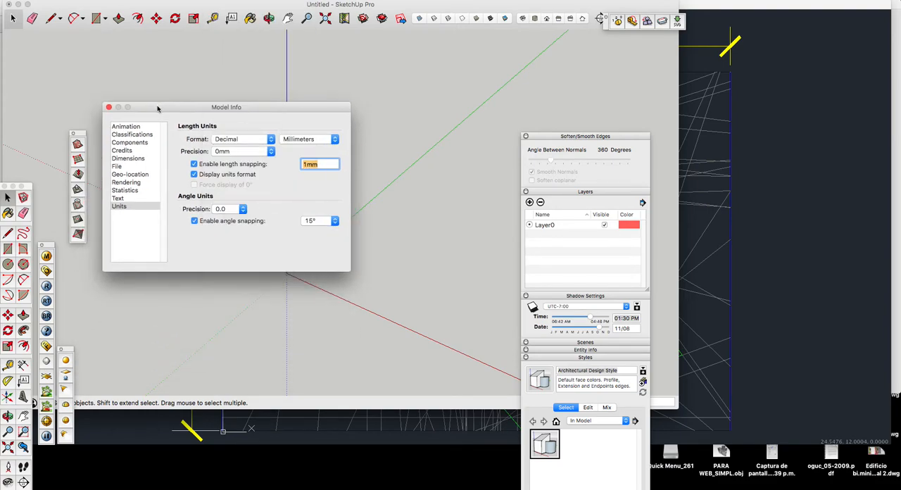
click(131, 209)
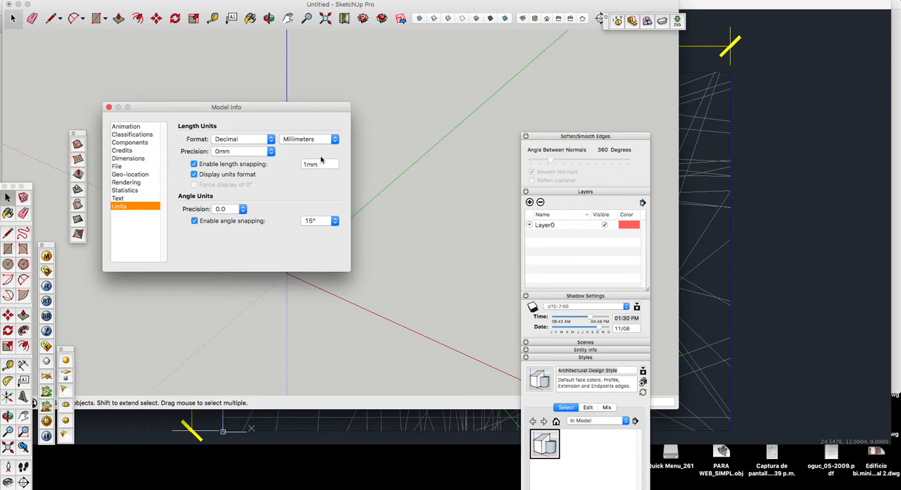
click(334, 144)
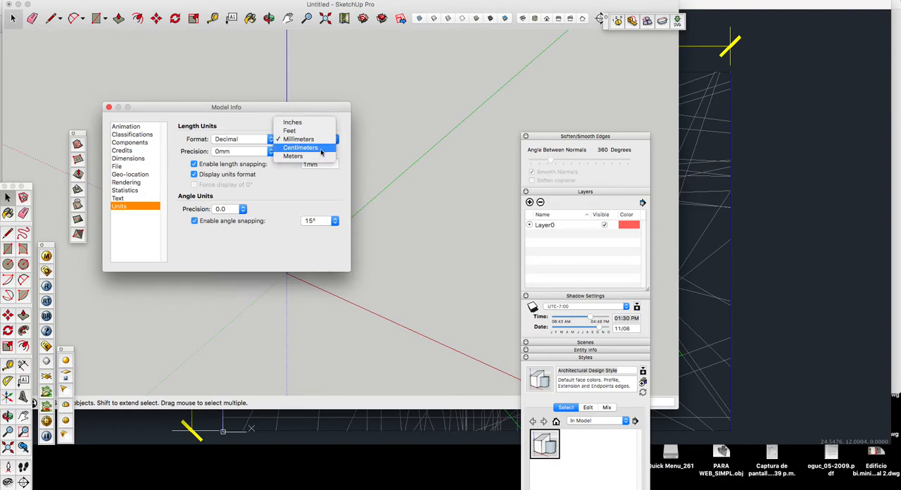
click(321, 149)
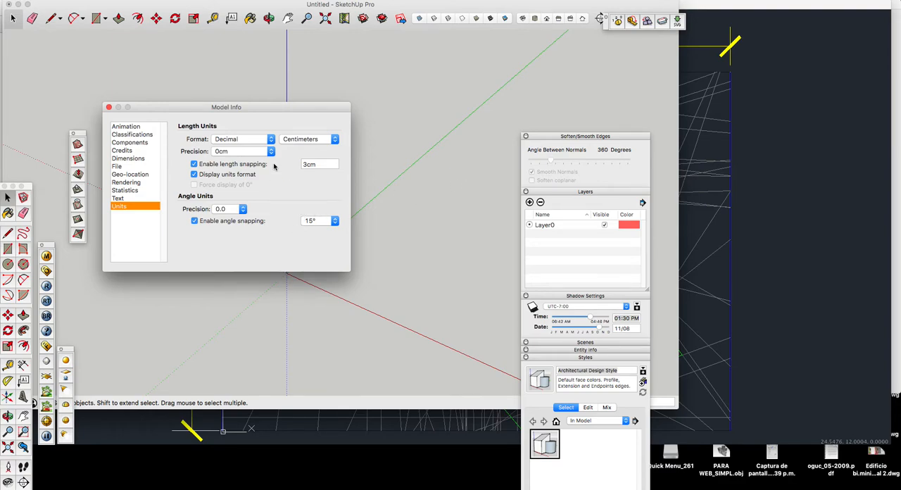
click(271, 151)
click(258, 168)
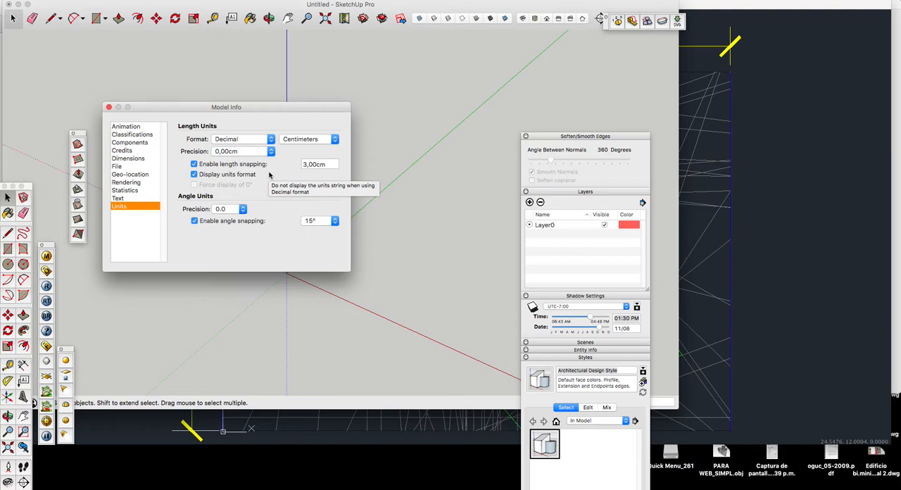
click(108, 107)
Step: Start an AutoCAD file import and select GEOMETRIAS TRAZADAS_model.dwg in the COMPARTIDO folder on the desktop
scroll(269, 191, down, 3)
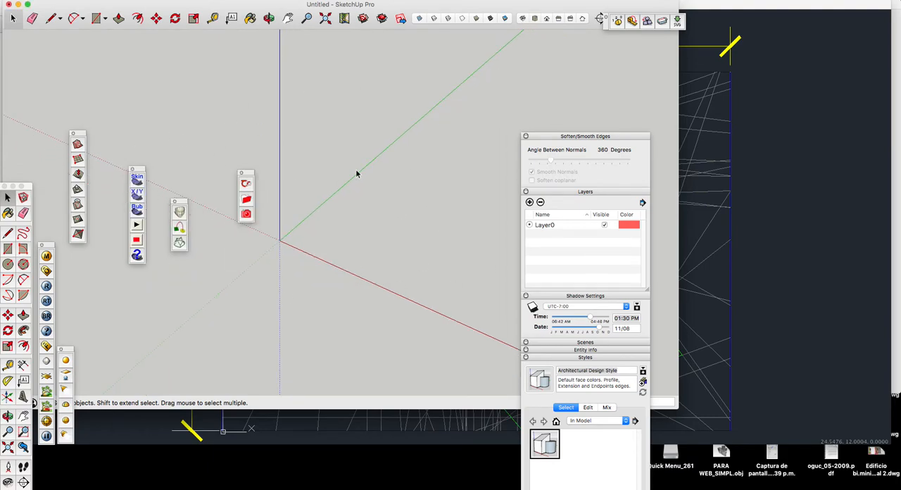
click(76, 0)
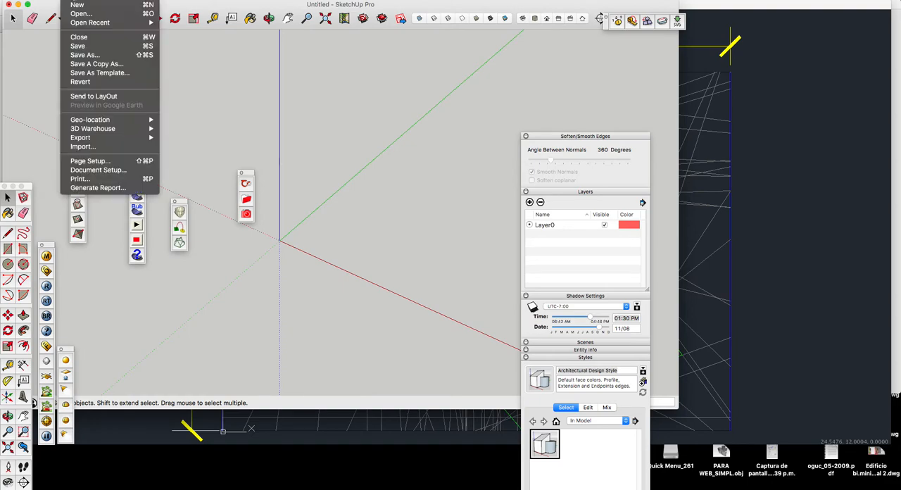
click(98, 147)
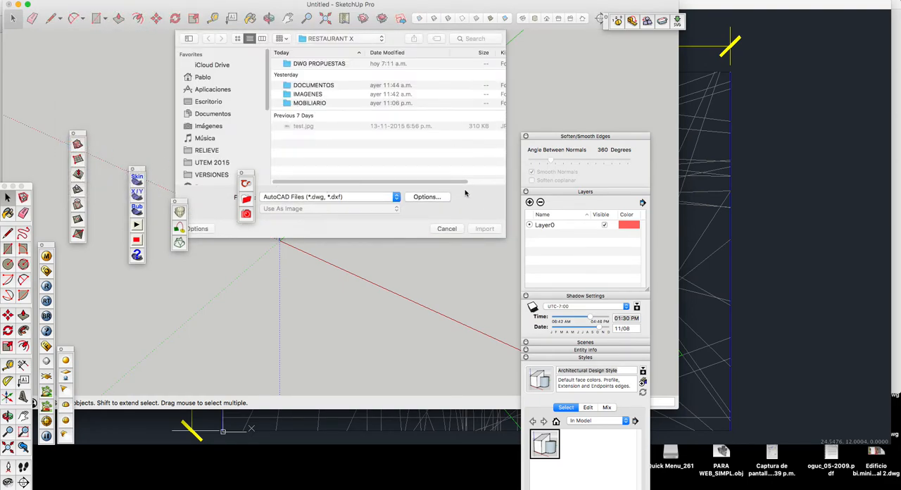
click(343, 40)
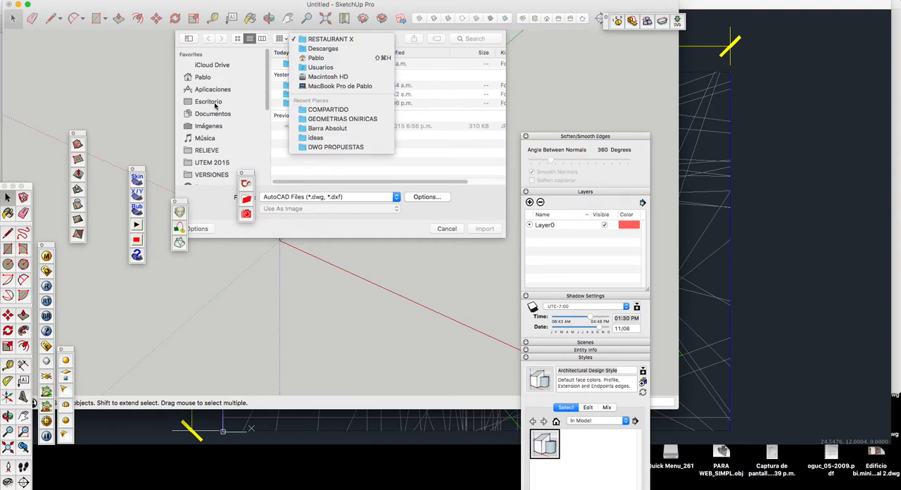
click(216, 104)
click(214, 103)
double_click(315, 101)
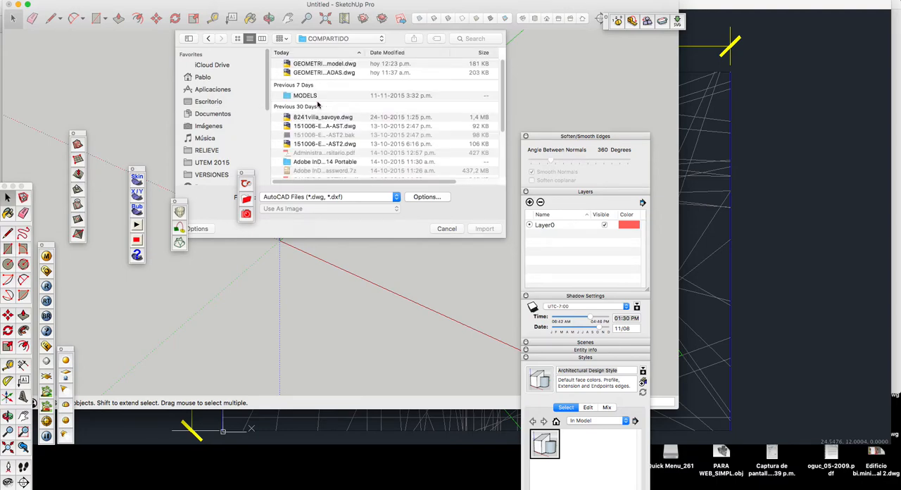
click(335, 68)
double_click(366, 52)
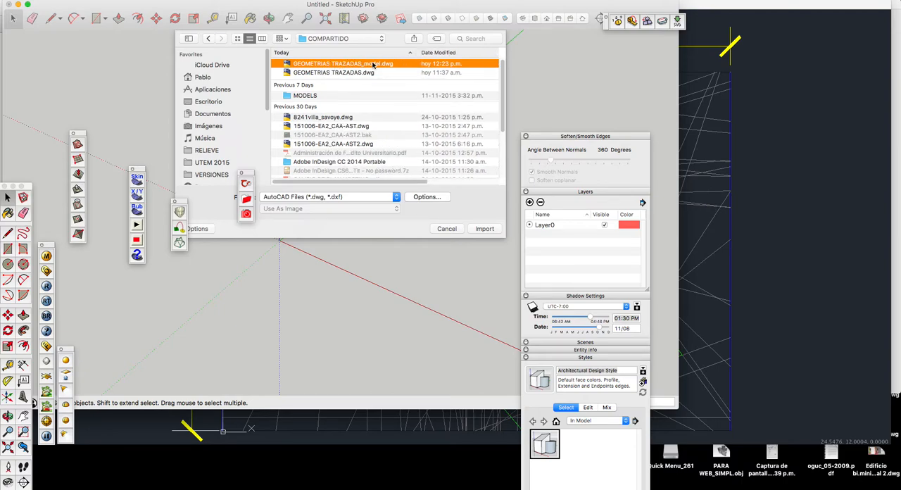
Step: Set the DWG import units to Centimeters, keeping Preserve drawing origin enabled
click(430, 199)
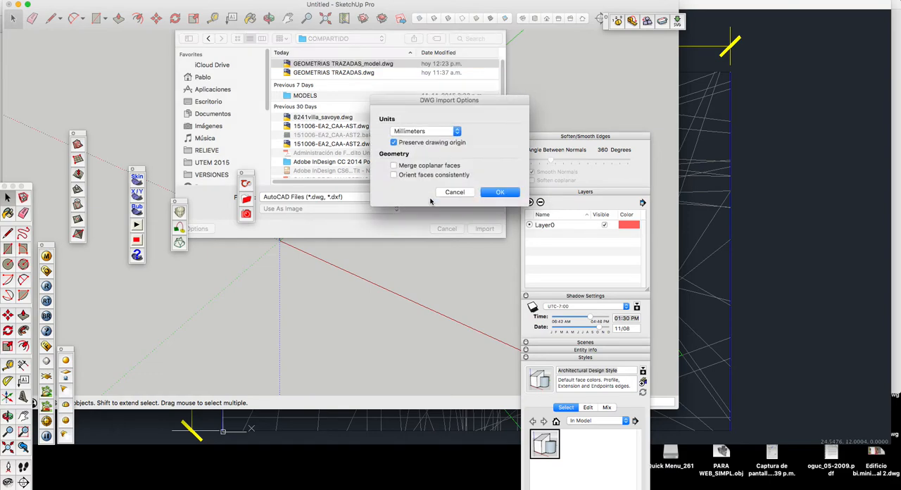
click(456, 132)
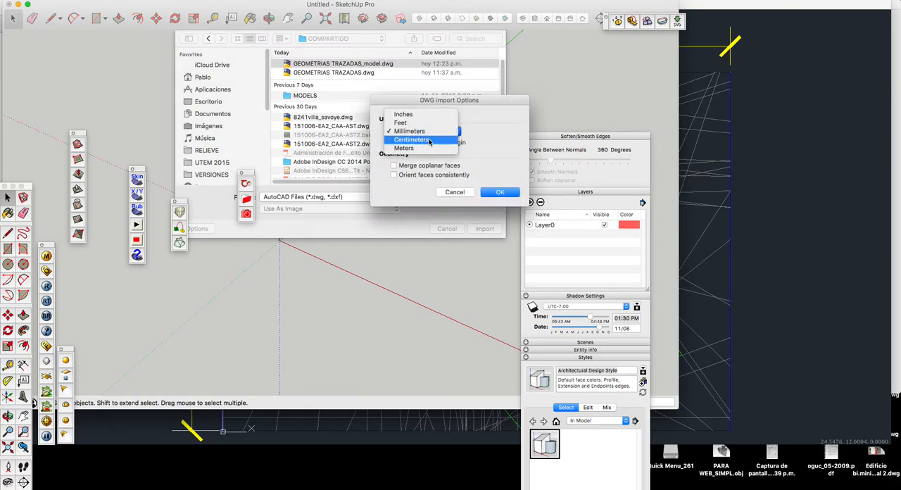
click(429, 140)
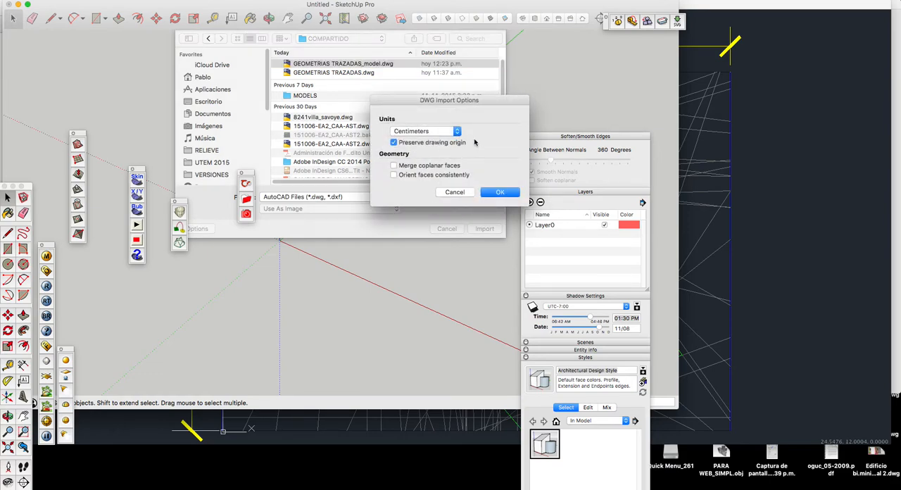
drag(493, 106, 447, 100)
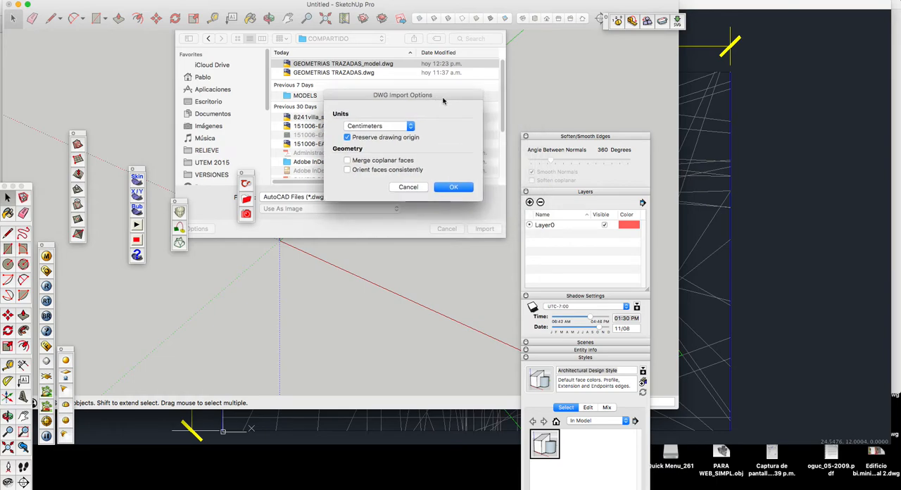
click(450, 187)
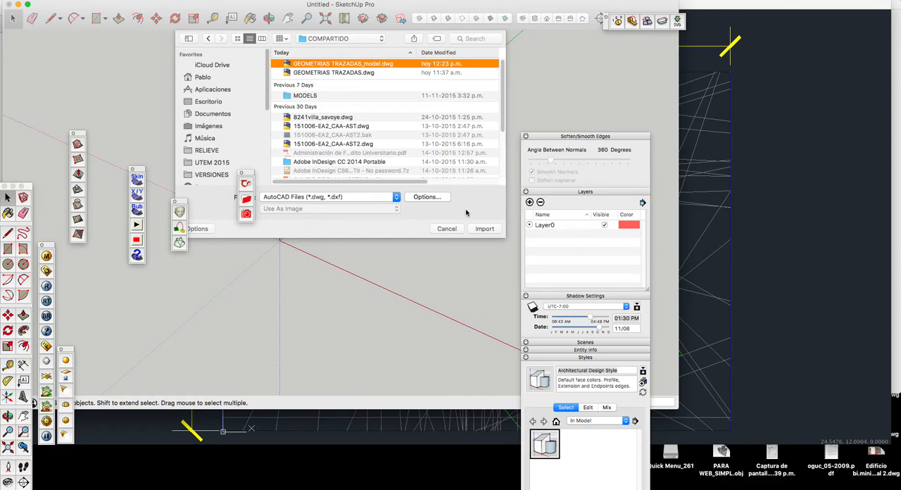
Step: Import the selected DWG drawing into the model and close the import results report
click(482, 229)
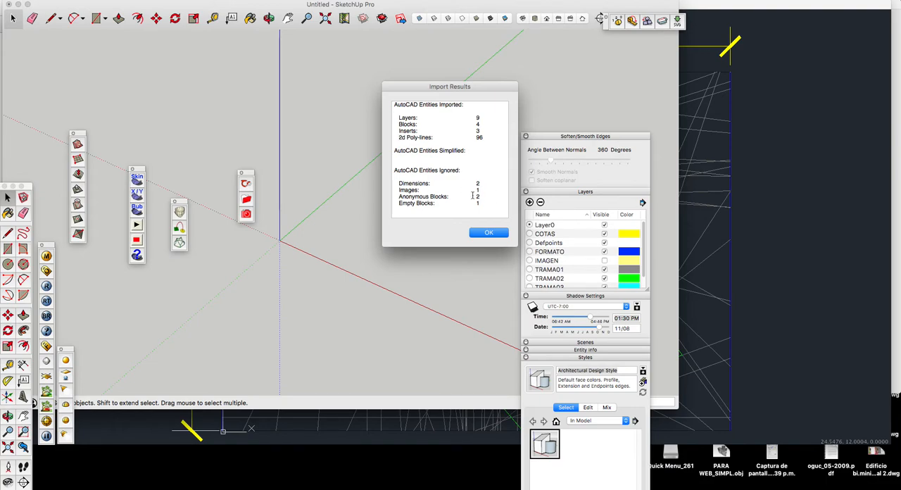
click(486, 233)
scroll(307, 249, up, 10)
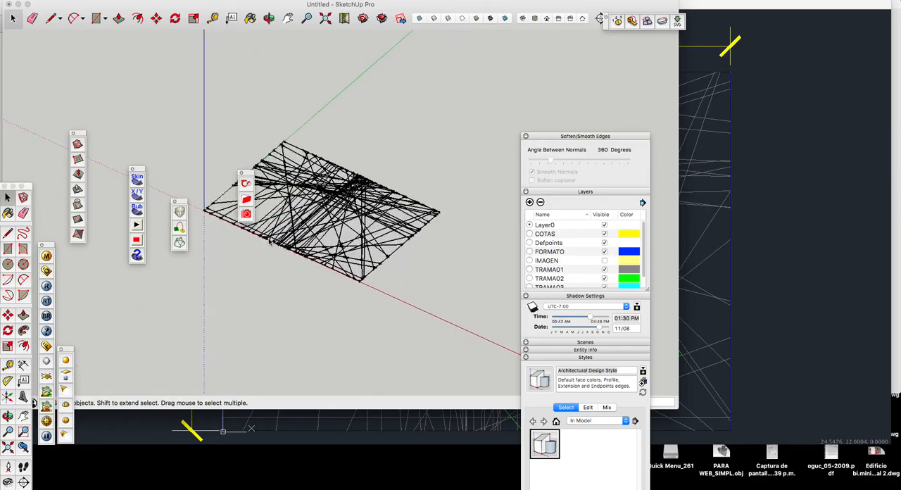
click(270, 19)
mouse_move(309, 140)
mouse_down()
mouse_move(321, 231)
mouse_move(408, 169)
mouse_move(368, 313)
mouse_move(423, 239)
mouse_move(444, 292)
mouse_move(329, 314)
mouse_up()
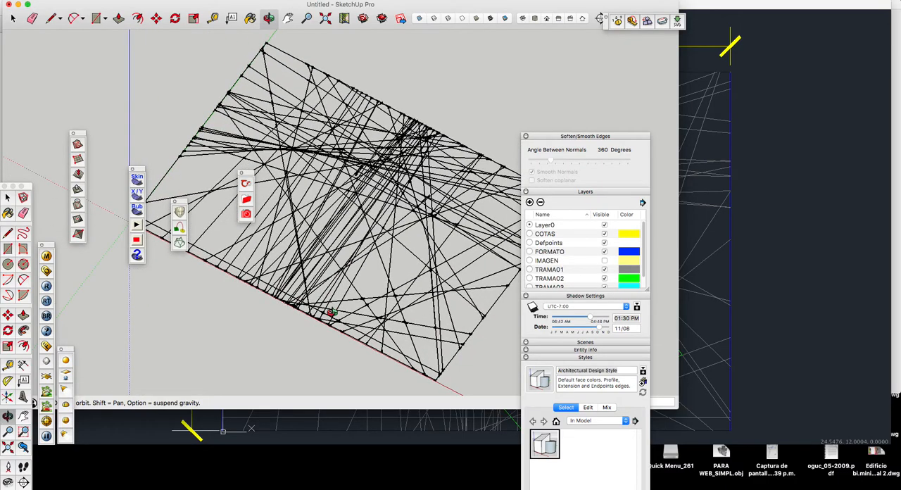
mouse_move(331, 311)
mouse_down()
mouse_move(326, 240)
mouse_move(335, 223)
mouse_move(352, 209)
mouse_move(391, 226)
mouse_up()
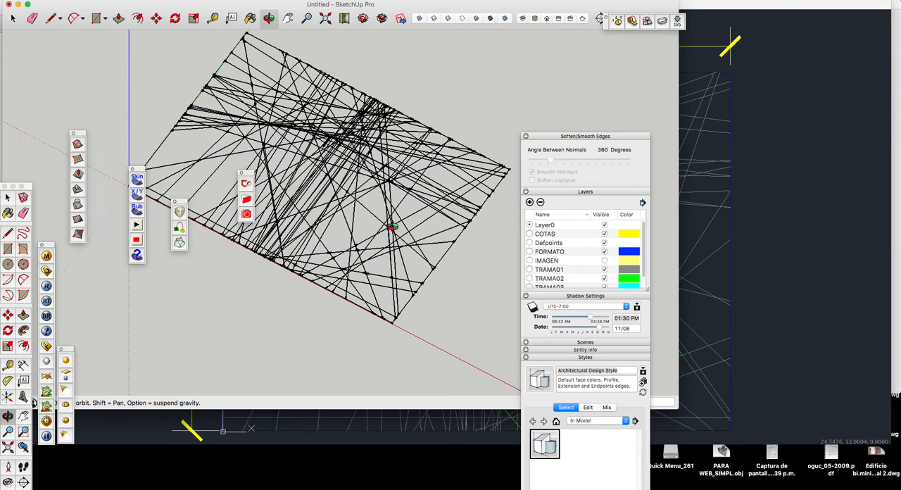
Step: Select individual lines of the imported drawing and examine their edges close up
key(space)
click(389, 226)
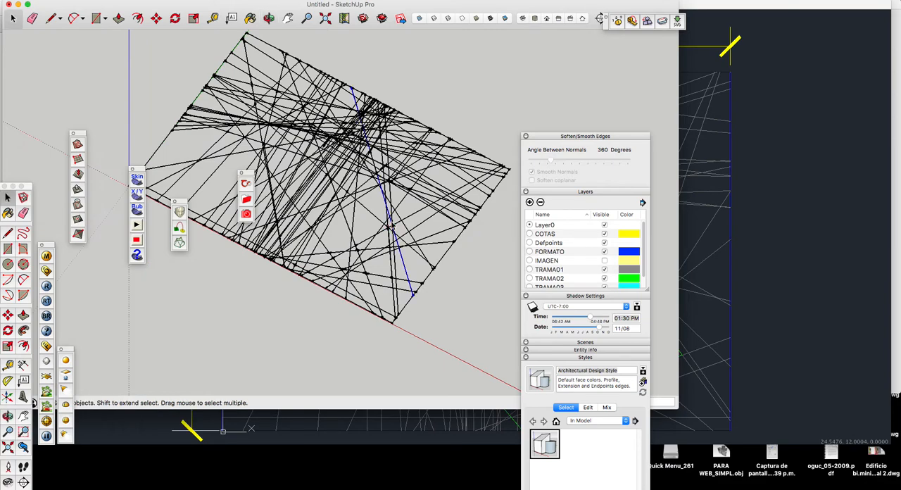
click(367, 189)
click(390, 188)
click(410, 183)
click(416, 170)
click(407, 167)
scroll(384, 173, up, 5)
scroll(383, 173, down, 8)
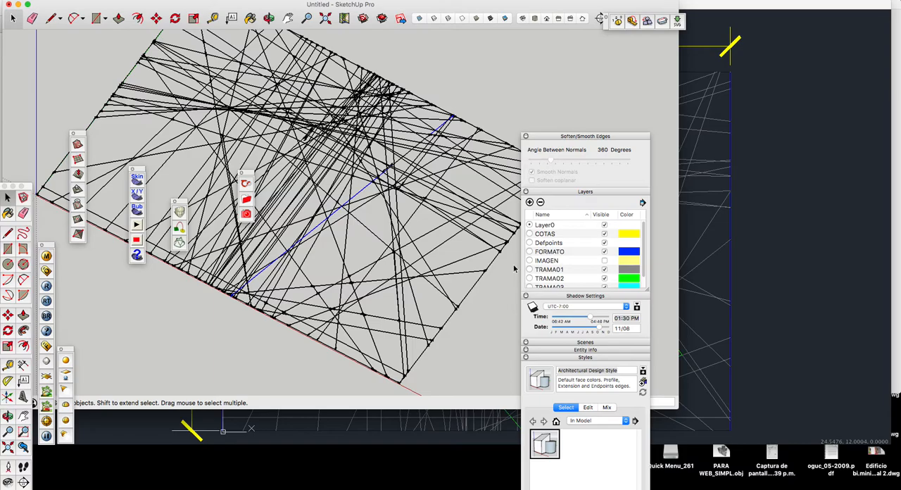
scroll(344, 226, up, 3)
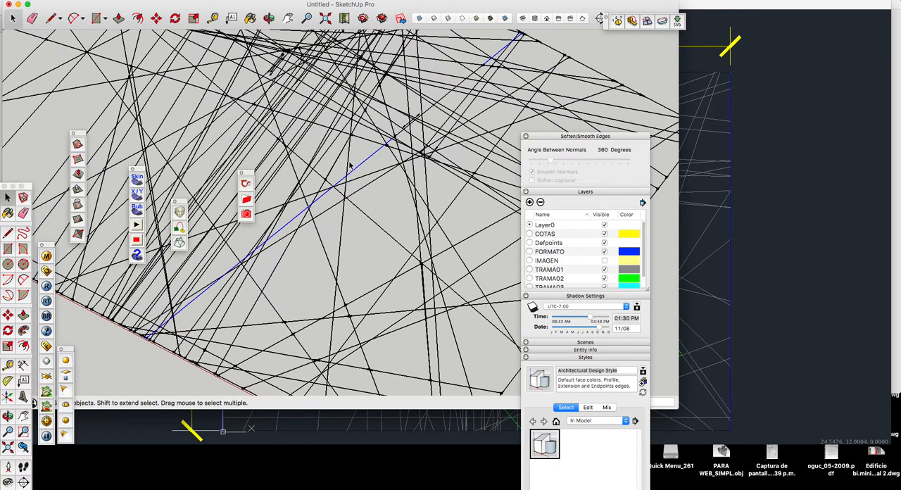
scroll(352, 169, up, 2)
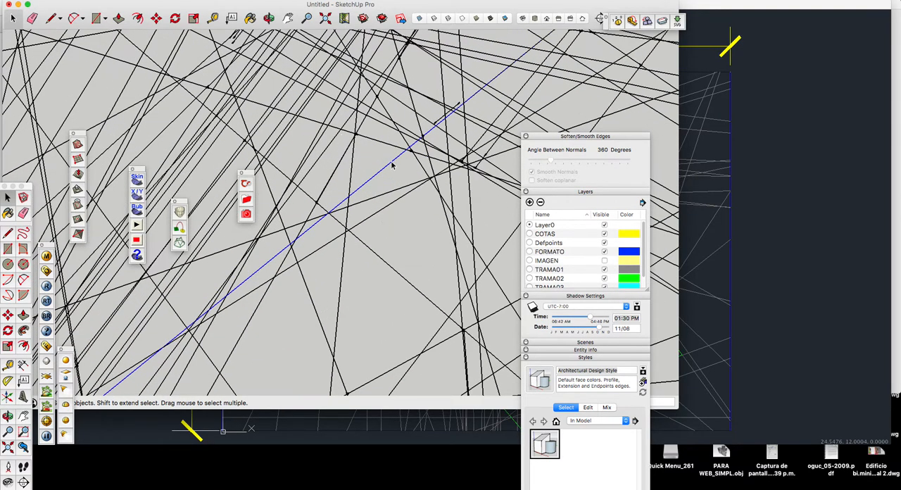
scroll(392, 165, down, 4)
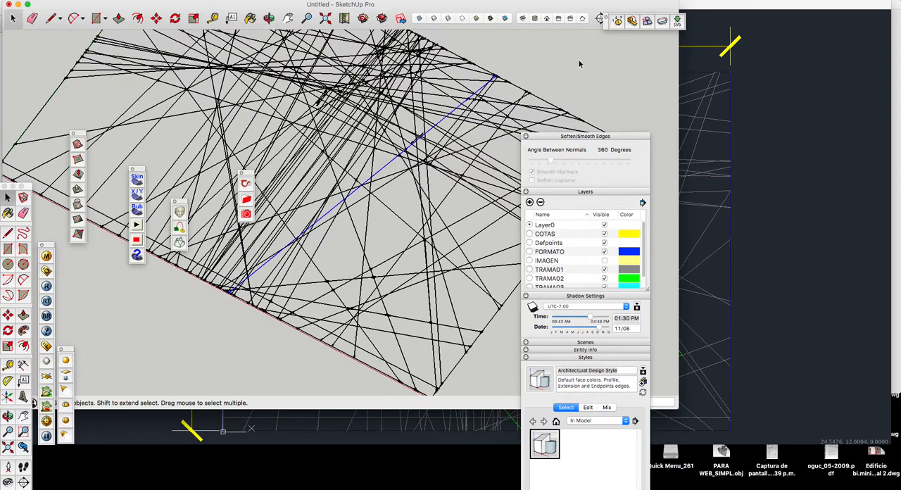
Step: Move the palettes higher to expose the style's edge settings and disable Profiles
click(221, 0)
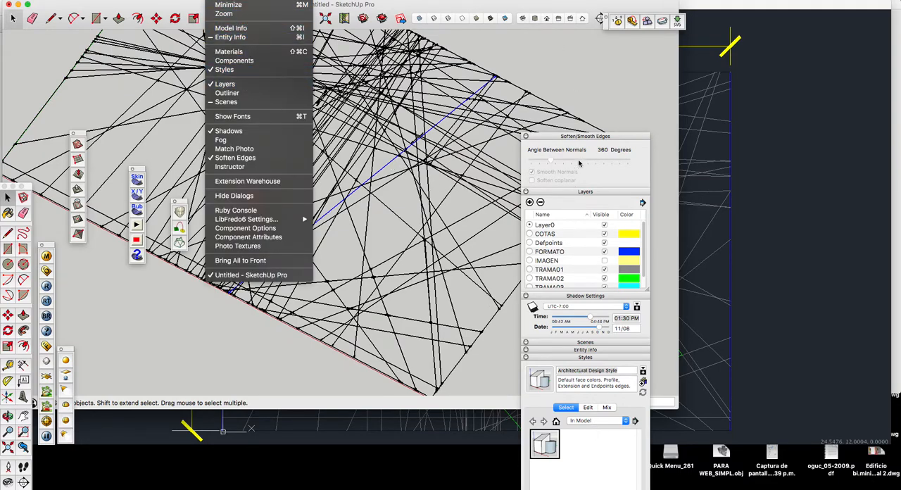
click(585, 104)
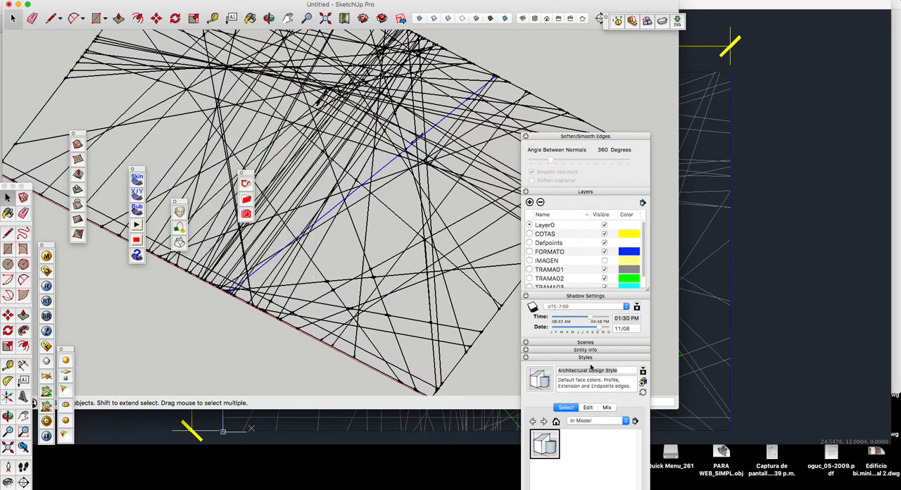
drag(585, 137, 614, 26)
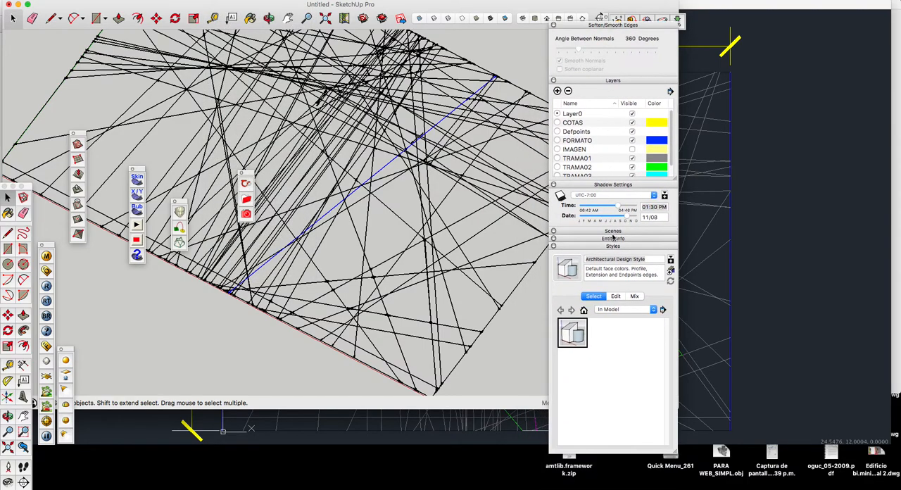
click(615, 296)
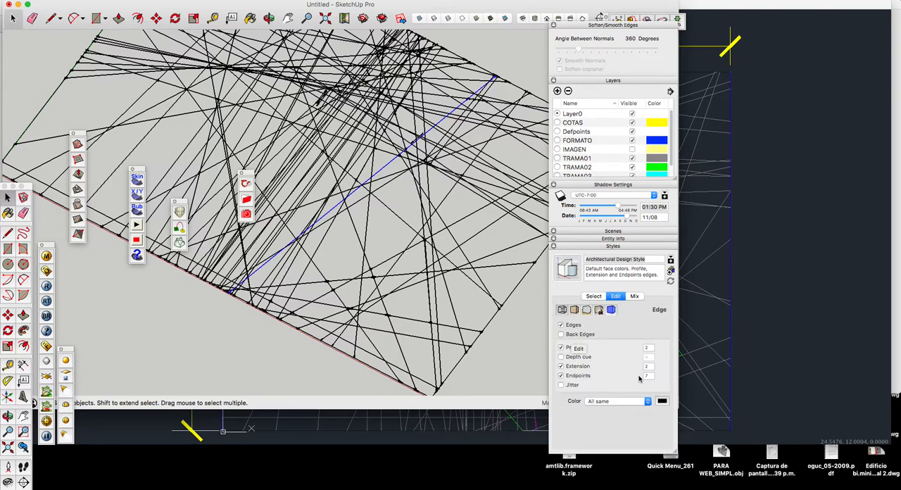
click(561, 348)
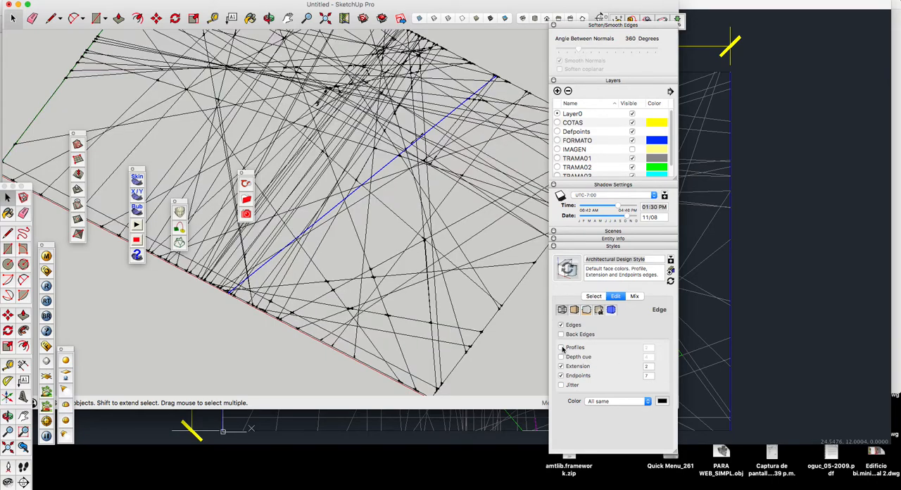
click(561, 347)
click(561, 348)
Step: Disable Extension and Endpoints in the style's edge settings so only plain thin edges are drawn
click(561, 367)
scroll(462, 361, up, 5)
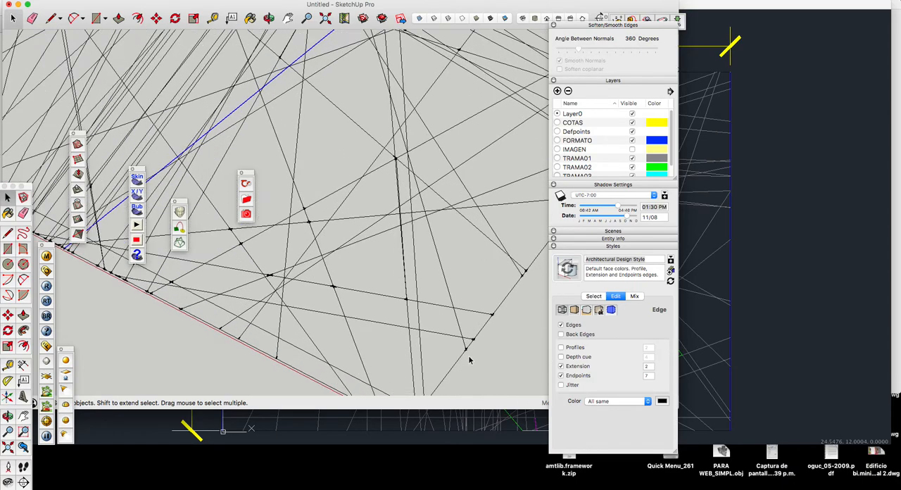
scroll(465, 354, up, 3)
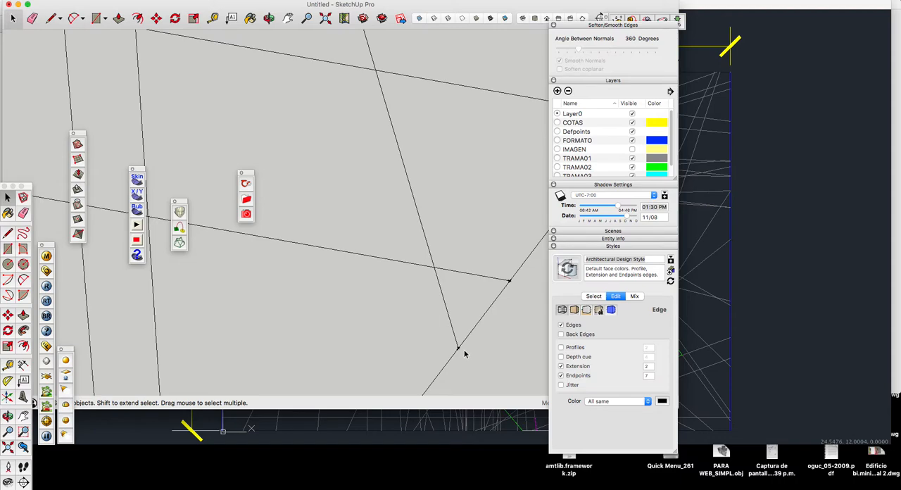
click(561, 367)
scroll(469, 251, down, 5)
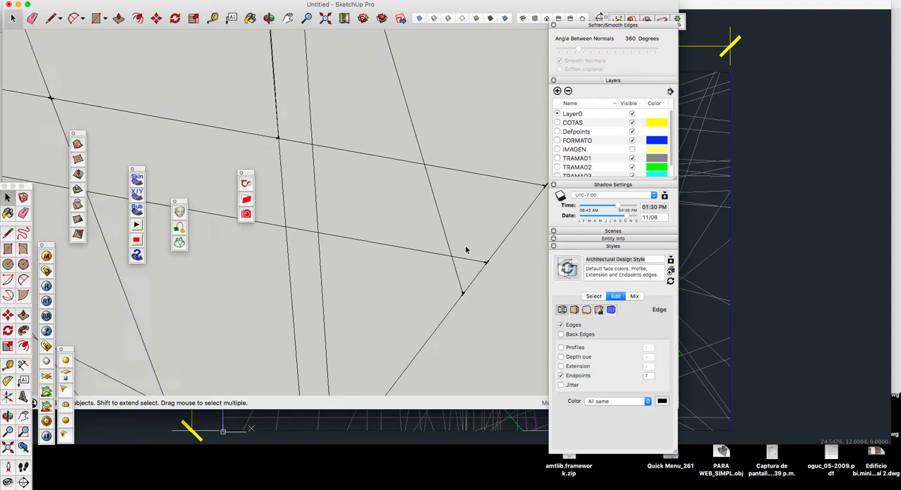
click(561, 375)
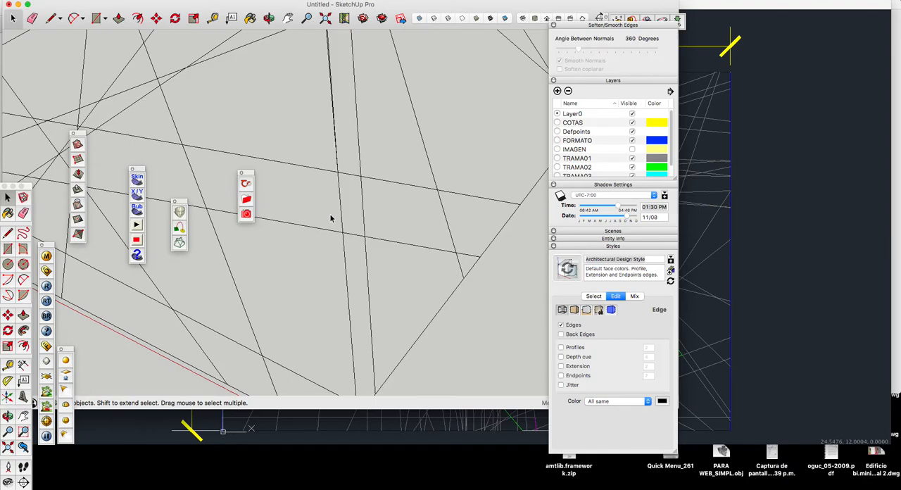
scroll(329, 218, down, 10)
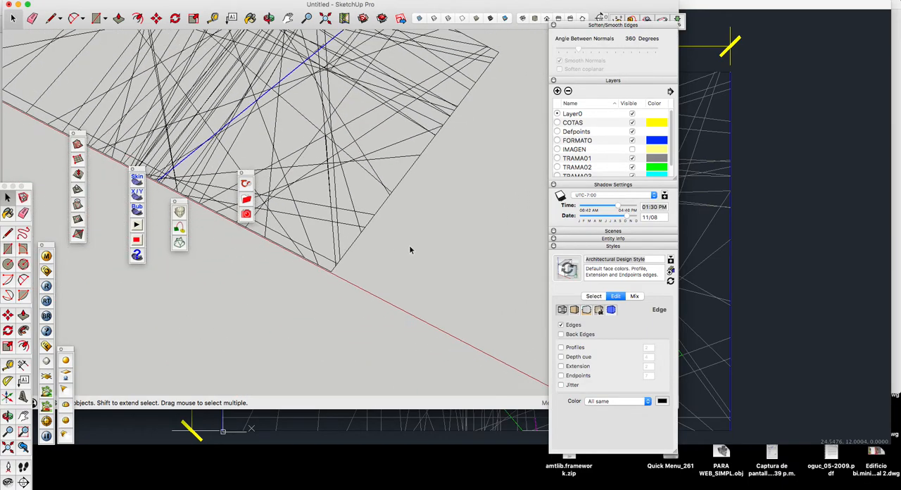
Step: Select the dense line network to check how the imported lines are grouped, and clear the selection
scroll(368, 176, up, 6)
drag(449, 63, 332, 159)
scroll(332, 162, down, 3)
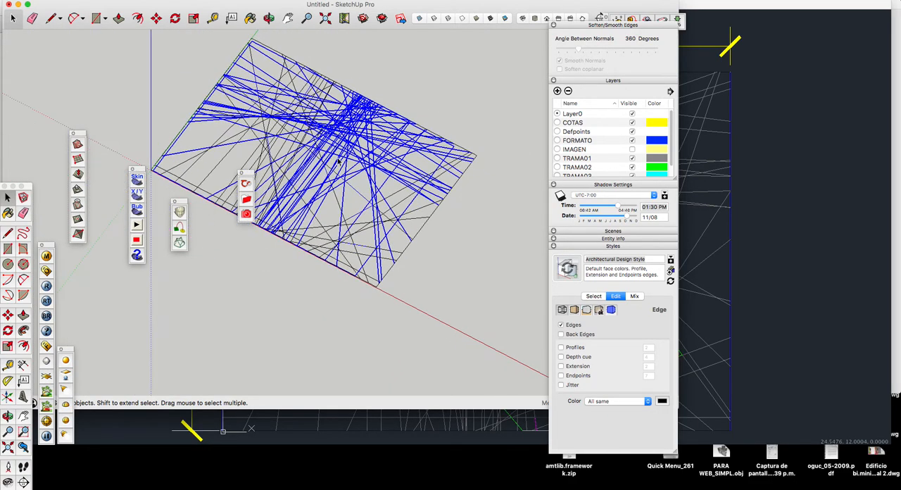
click(419, 104)
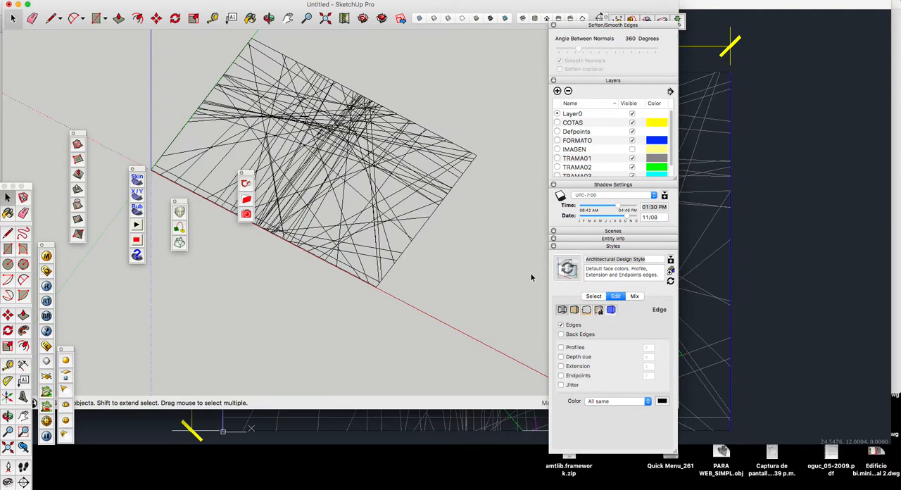
Step: Hide the TRAMA01 layer, toggling its visibility to compare the drawing with and without it
scroll(592, 172, down, 1)
scroll(592, 168, down, 1)
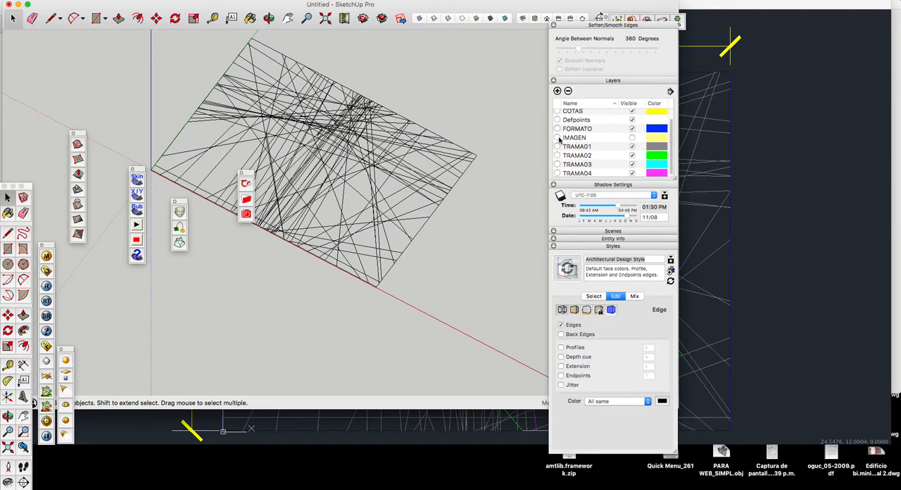
scroll(620, 151, down, 1)
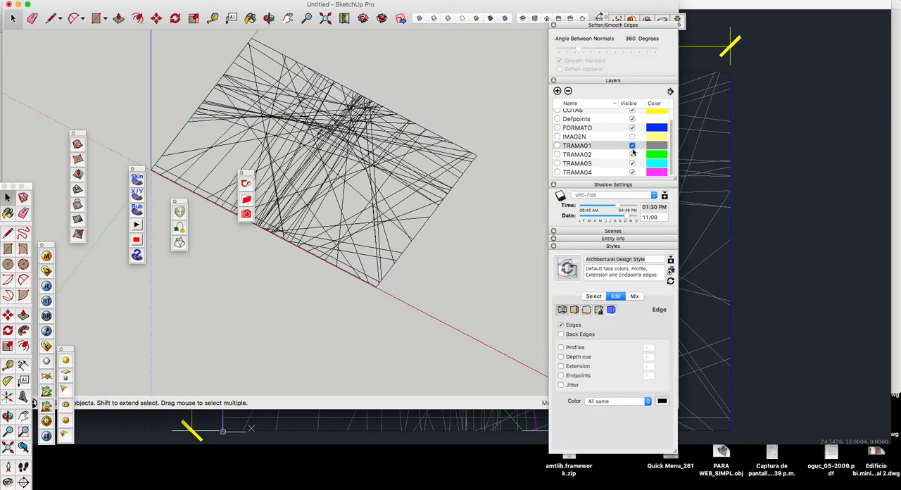
click(631, 146)
click(631, 146)
click(632, 147)
click(632, 146)
click(632, 148)
click(631, 148)
click(632, 148)
click(632, 147)
click(632, 147)
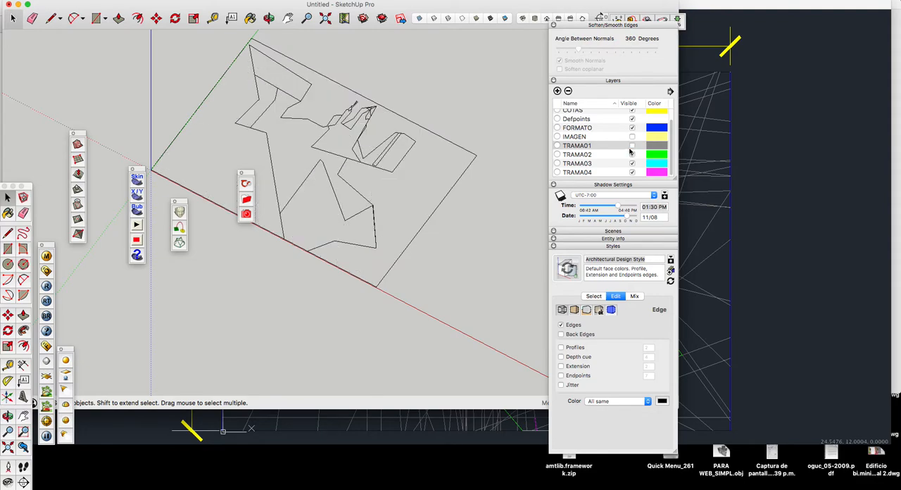
Step: Hide layers TRAMA02, TRAMA03 and TRAMA04 one by one to examine their shapes, and show all three again
click(632, 154)
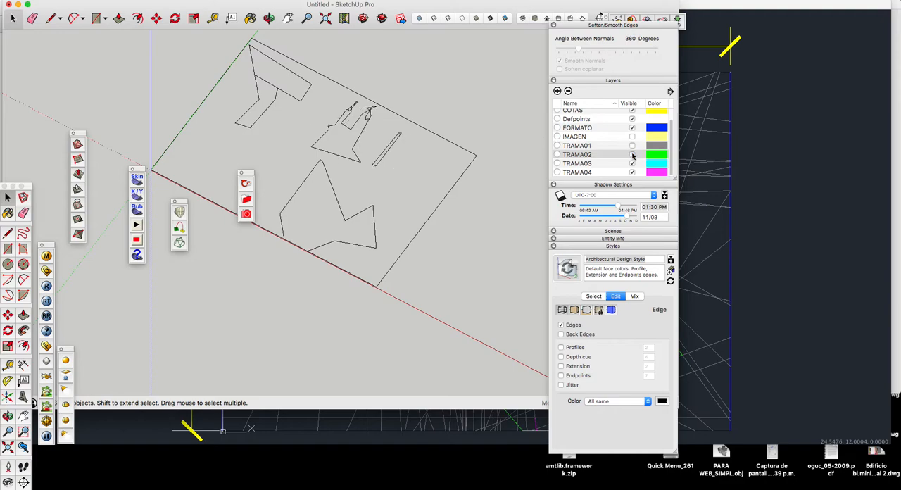
click(632, 164)
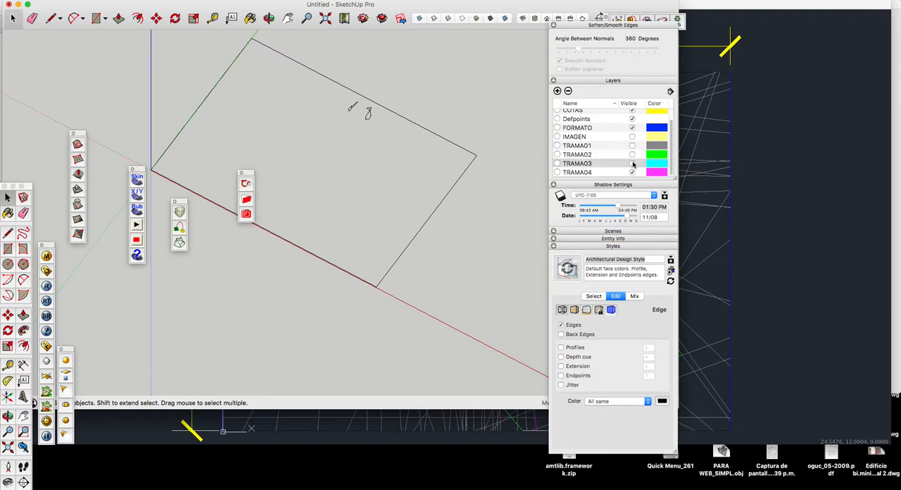
click(632, 172)
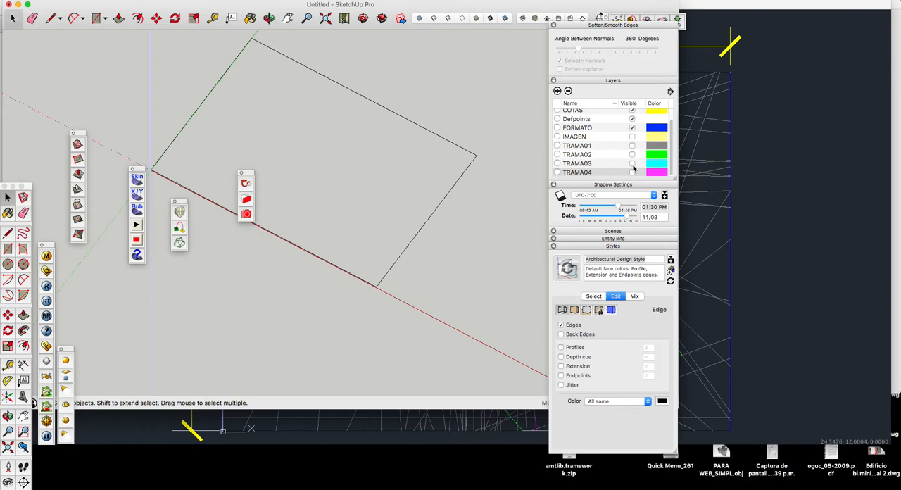
click(632, 172)
click(631, 164)
click(631, 154)
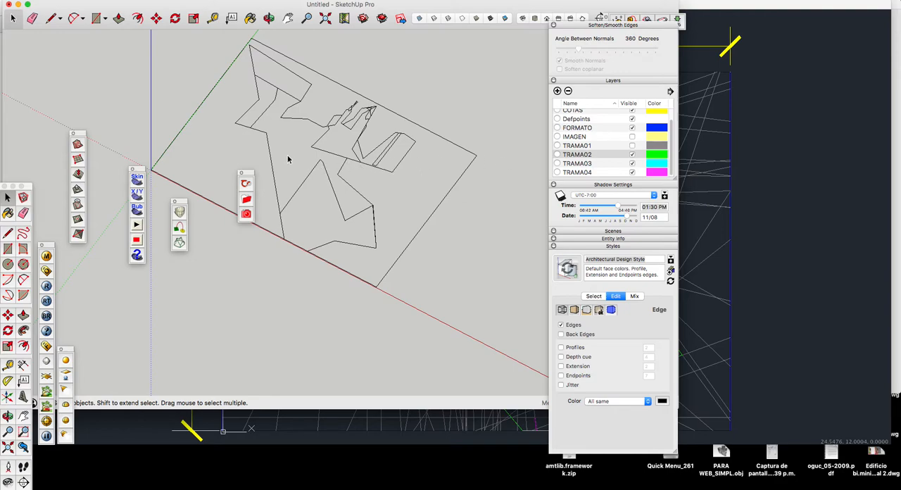
Step: Check the TRAMA02 outline group and select the TRAMA03 outline group in the model
click(261, 164)
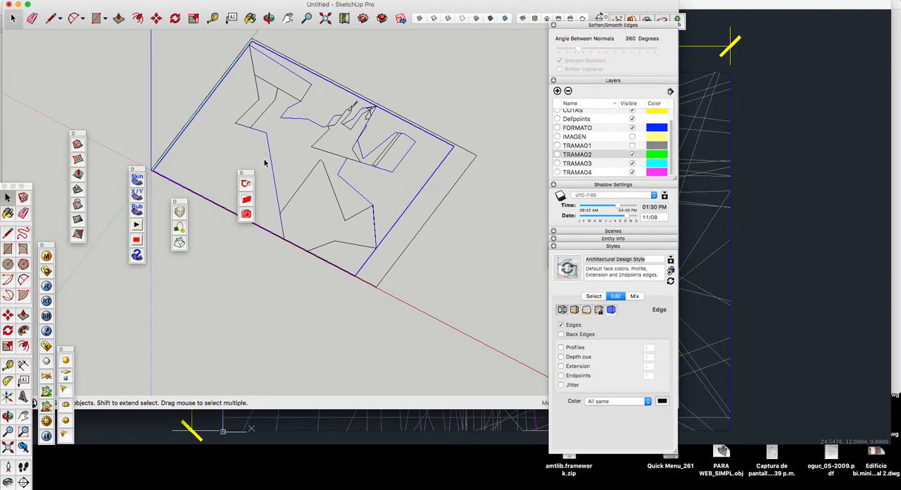
click(574, 164)
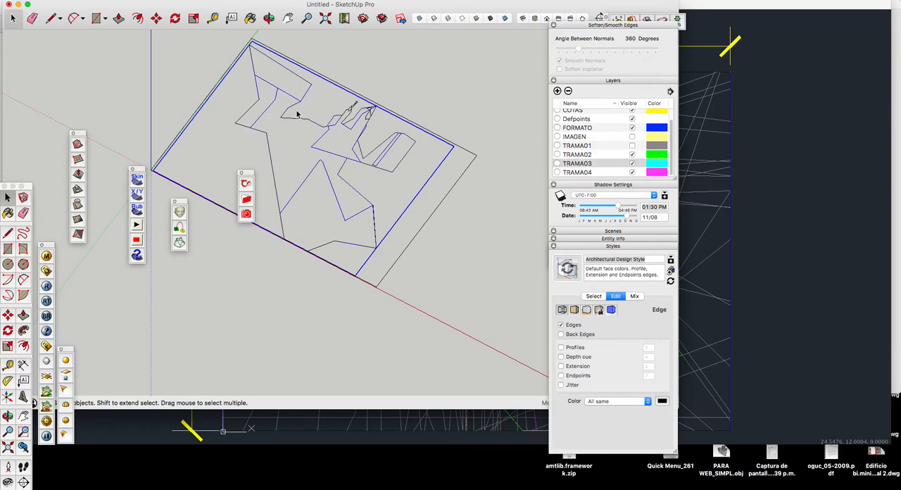
key(m)
middle_drag(298, 124, 360, 87)
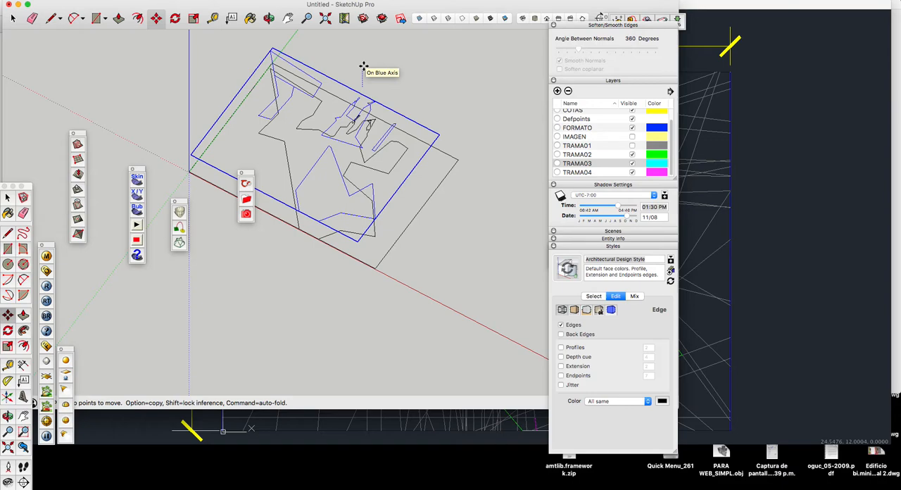
key(Escape)
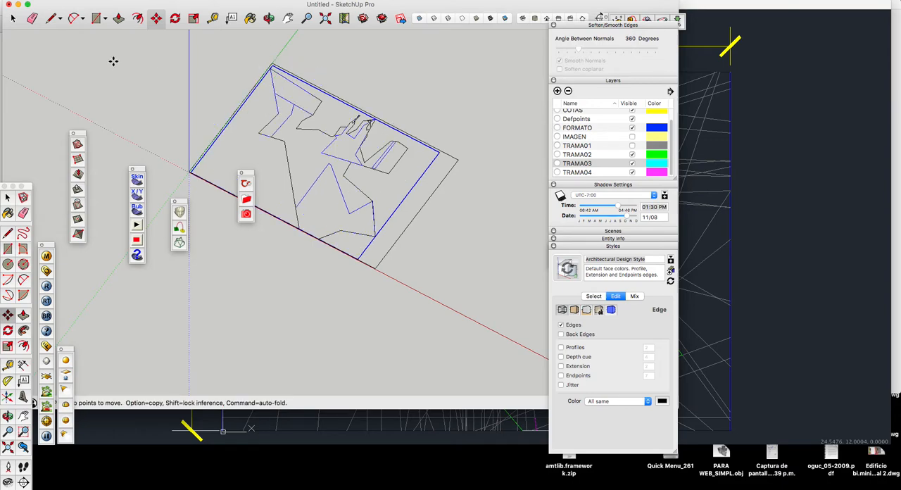
Step: Measure the format frame's short outer edge with the Tape Measure, creating a guide along it, and move the palettes clear of the model
click(213, 20)
click(458, 160)
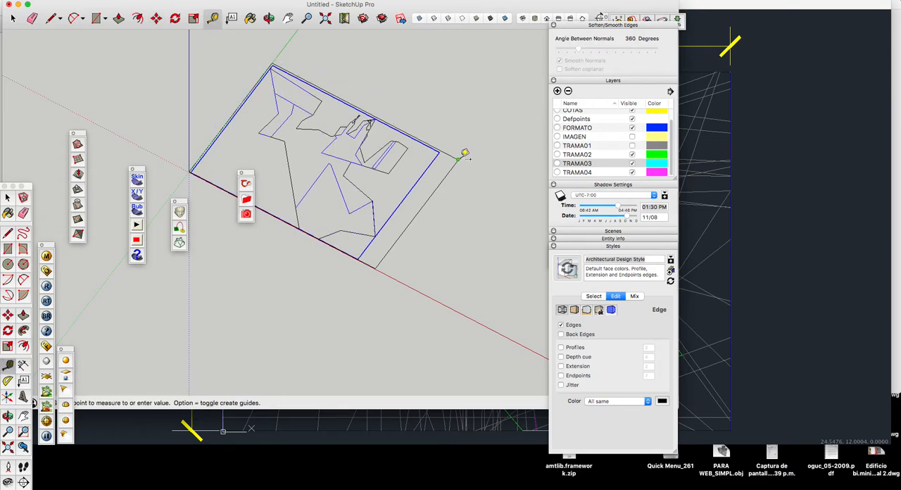
click(380, 264)
scroll(383, 266, down, 3)
drag(613, 28, 776, 28)
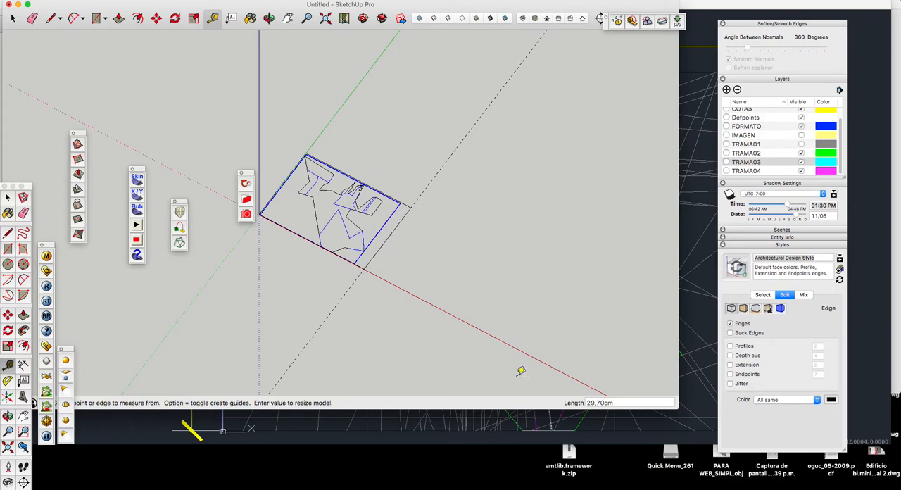
scroll(372, 218, up, 2)
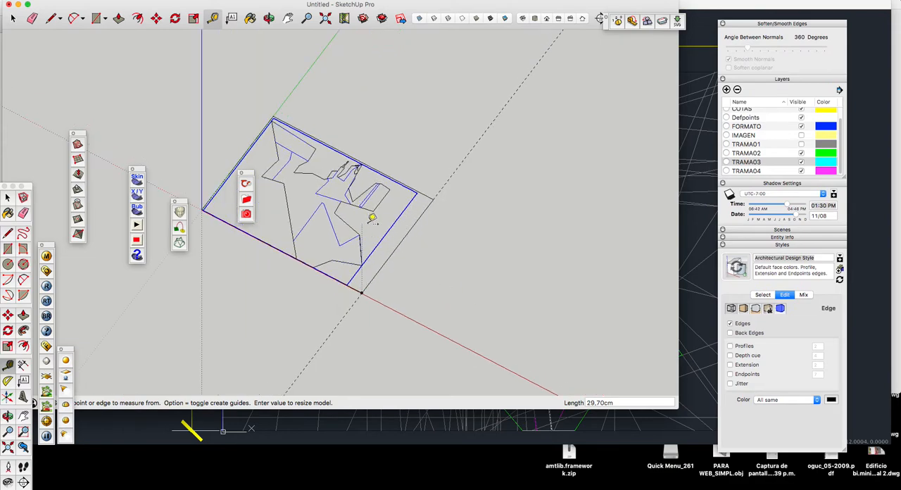
Step: Move the TRAMA03 outline group vertically upward along the blue axis from the frame's outer corner by an exact distance
key(m)
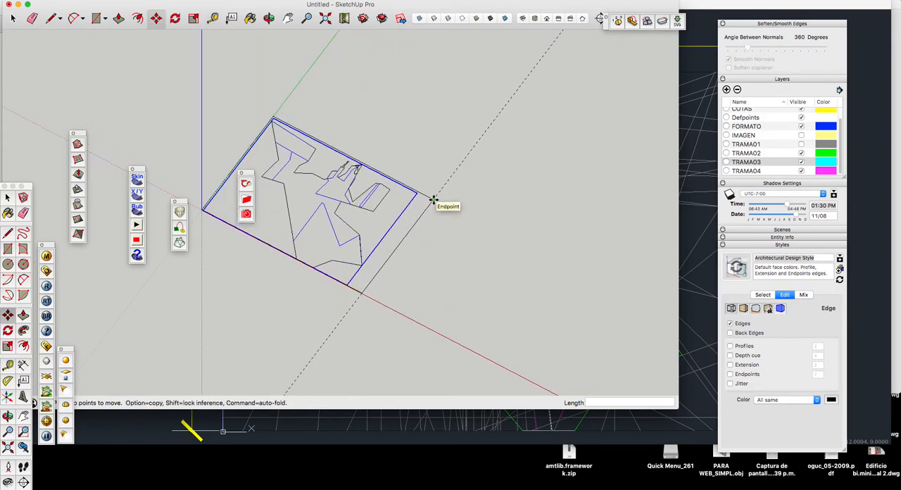
click(431, 200)
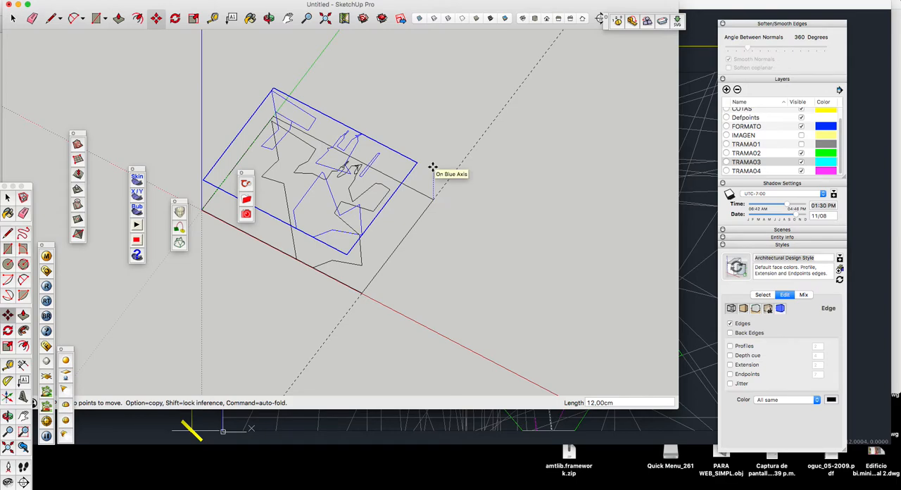
text(15)
key(Return)
key(space)
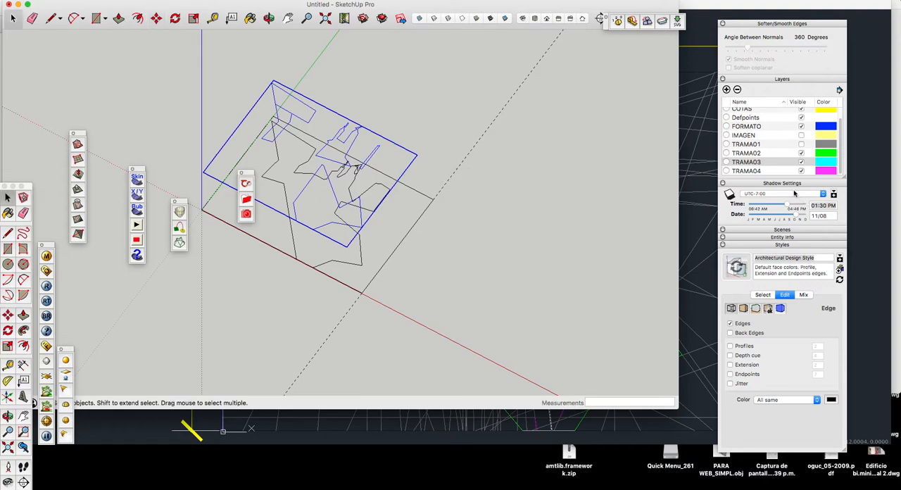
Step: Move the smallest outline group vertically upward along the blue axis by 30 cm
scroll(346, 206, up, 2)
scroll(350, 181, up, 2)
scroll(362, 158, down, 3)
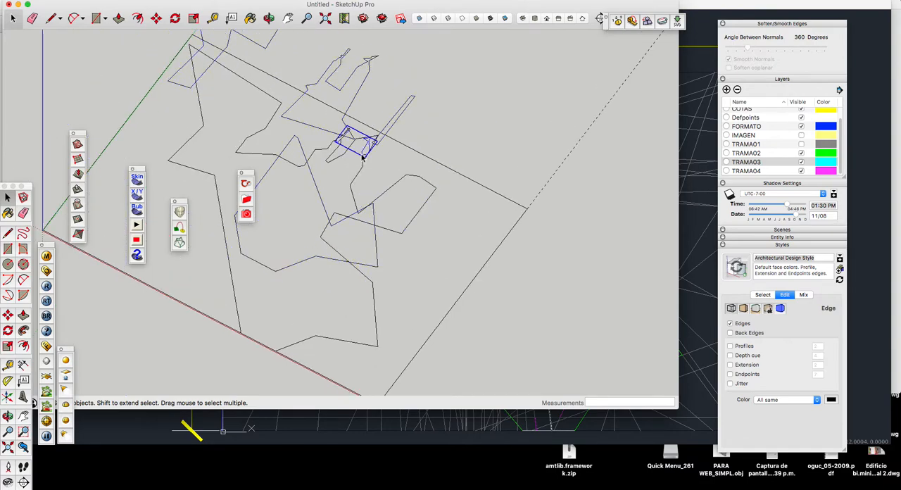
scroll(343, 232, down, 3)
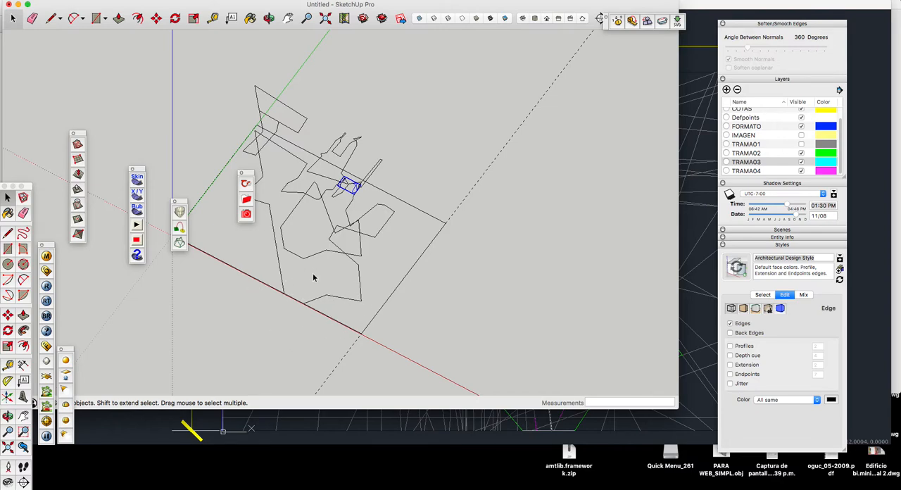
key(m)
click(422, 179)
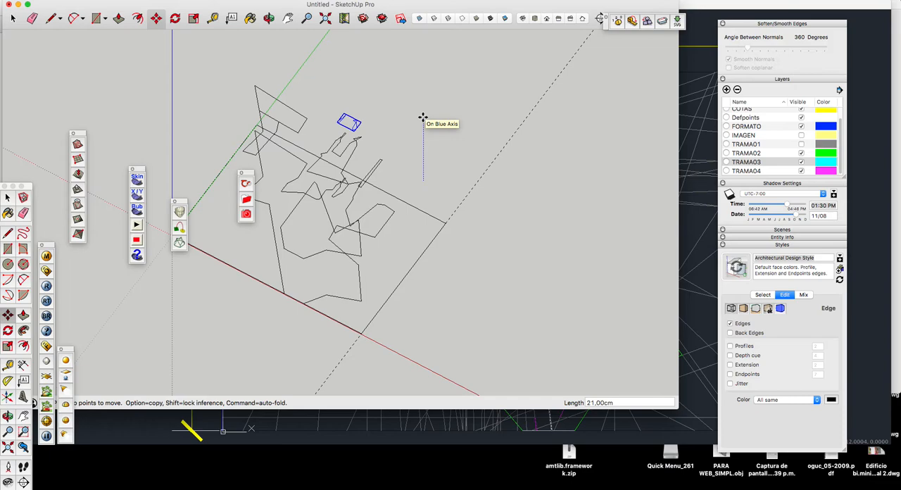
text(3)
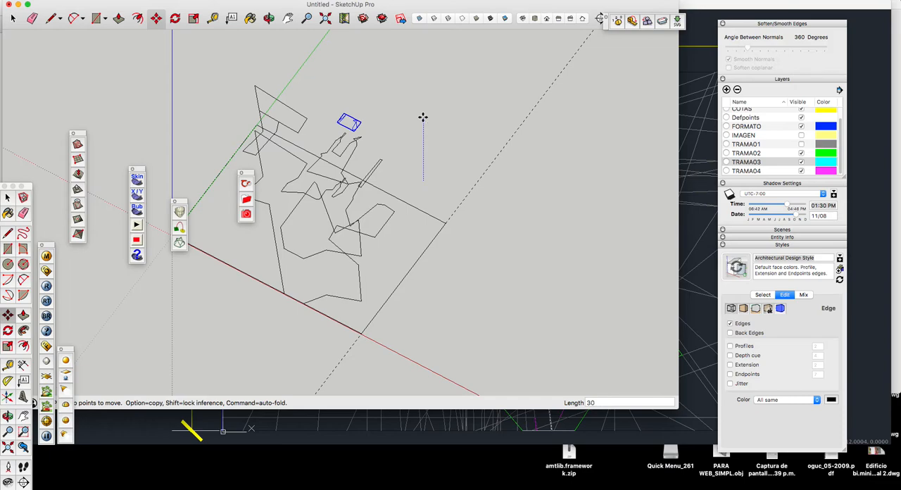
text(0)
key(Return)
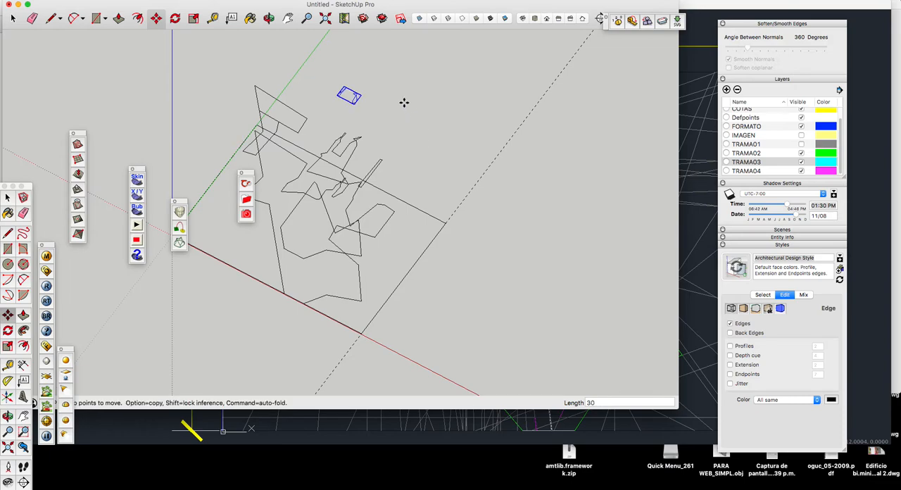
Step: Select both raised outline groups together and move them down along the blue axis by 7.5 cm
click(270, 19)
drag(469, 317, 420, 270)
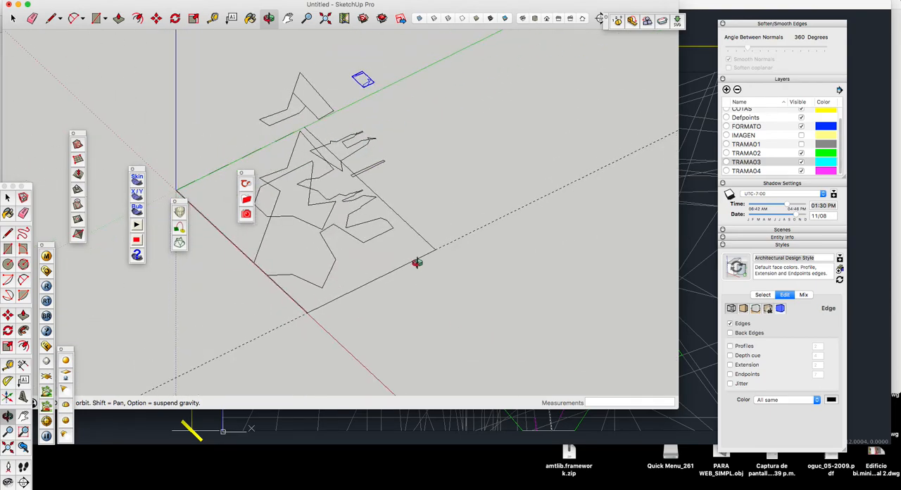
key(space)
drag(379, 73, 367, 146)
key(m)
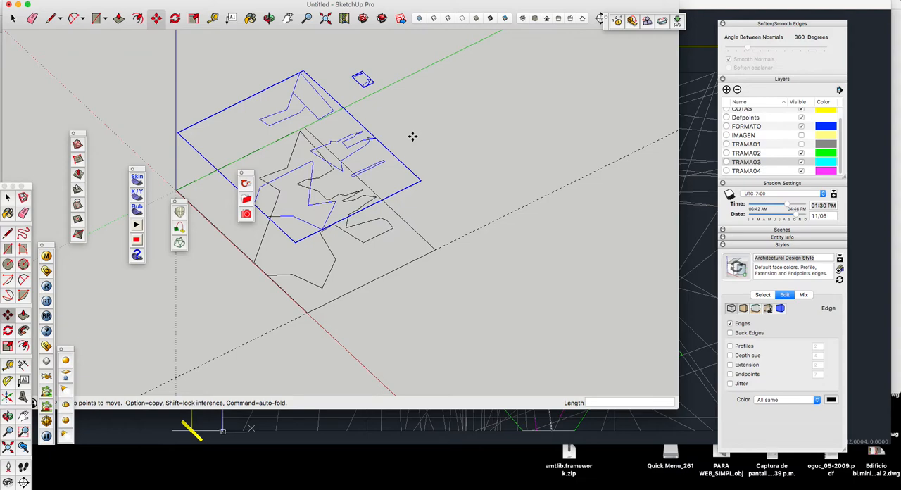
scroll(412, 134, up, 2)
click(269, 17)
drag(373, 211, 364, 151)
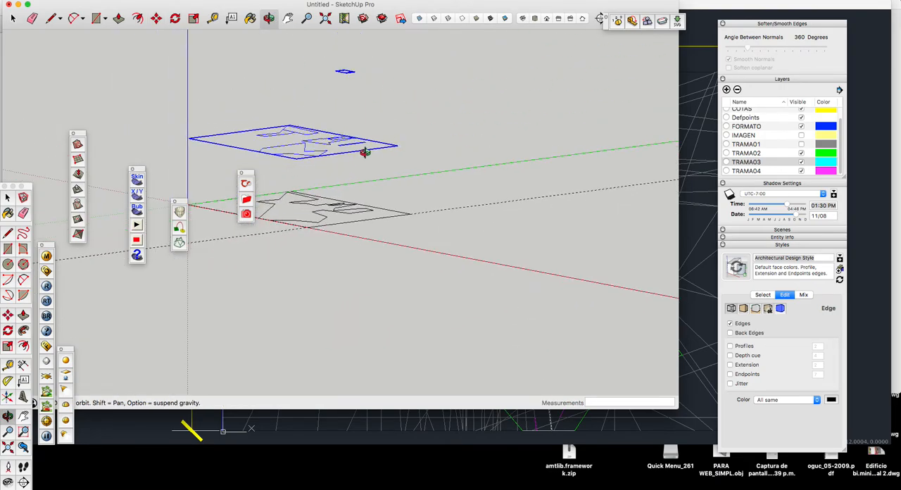
key(m)
click(424, 118)
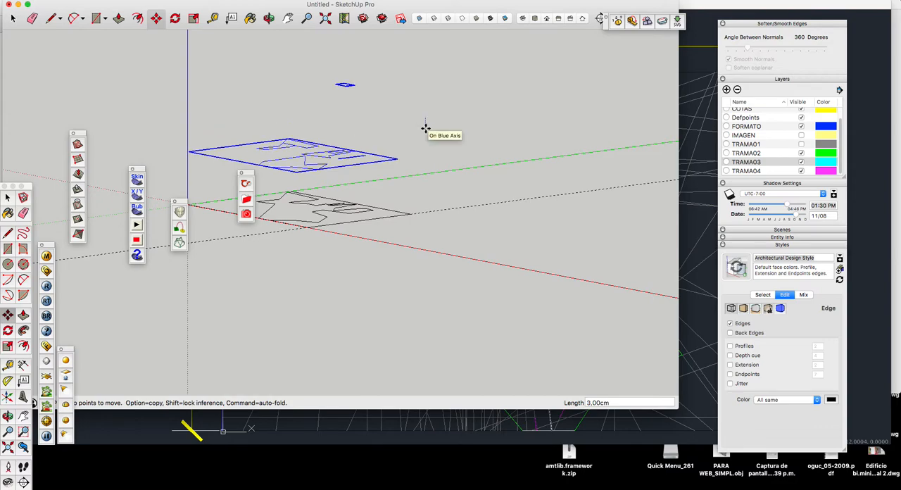
text(7.5)
key(Return)
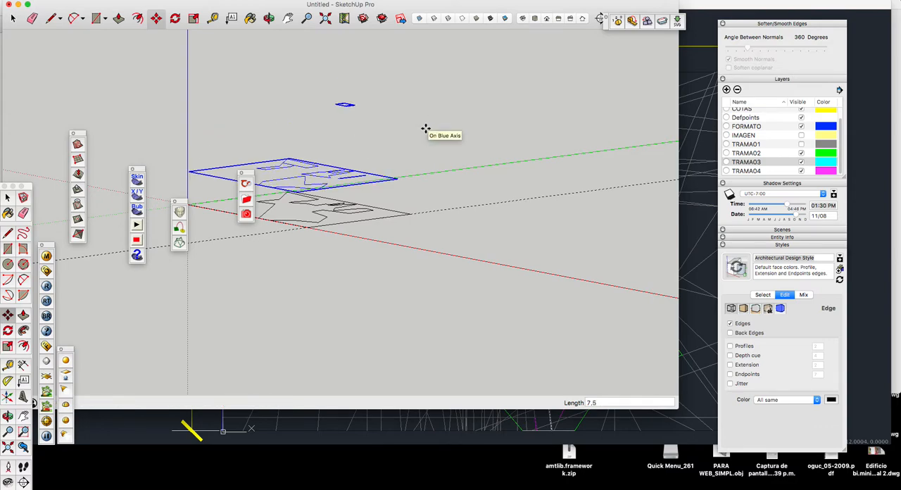
Step: Add a layer named 3d-base and make it the active layer
middle_drag(425, 128, 415, 269)
key(space)
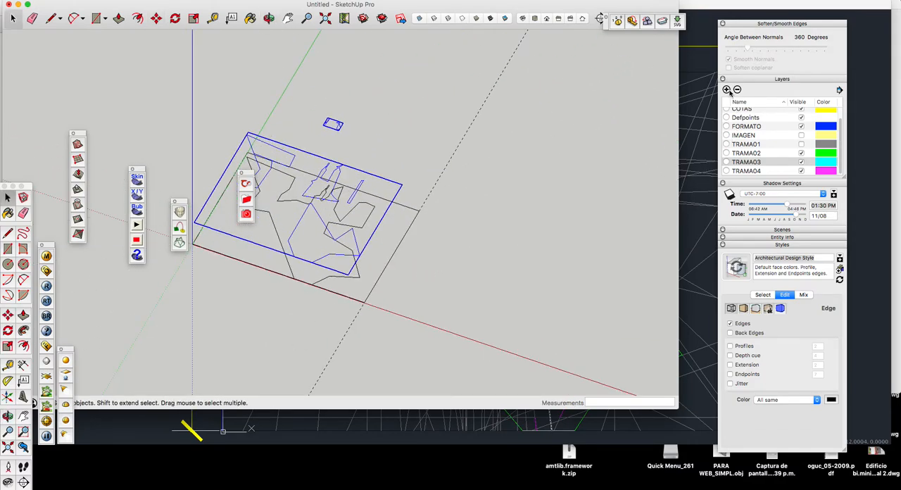
click(727, 90)
text(3d-base)
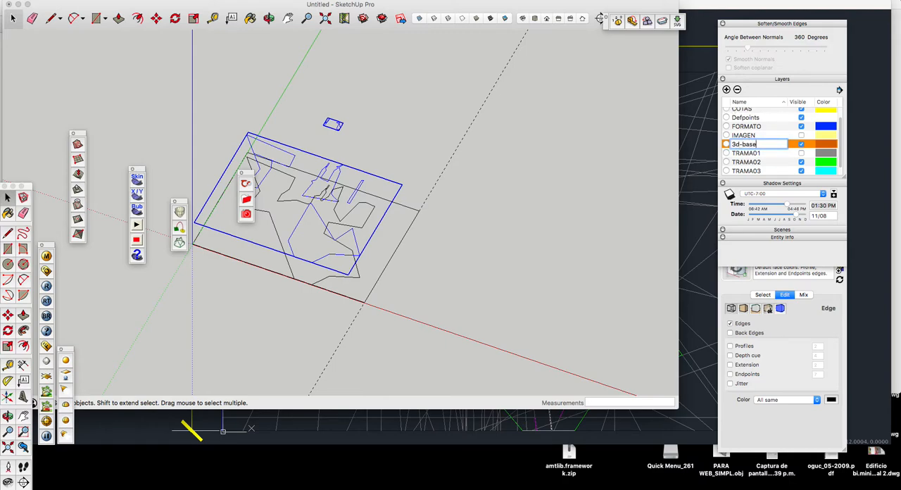
click(737, 158)
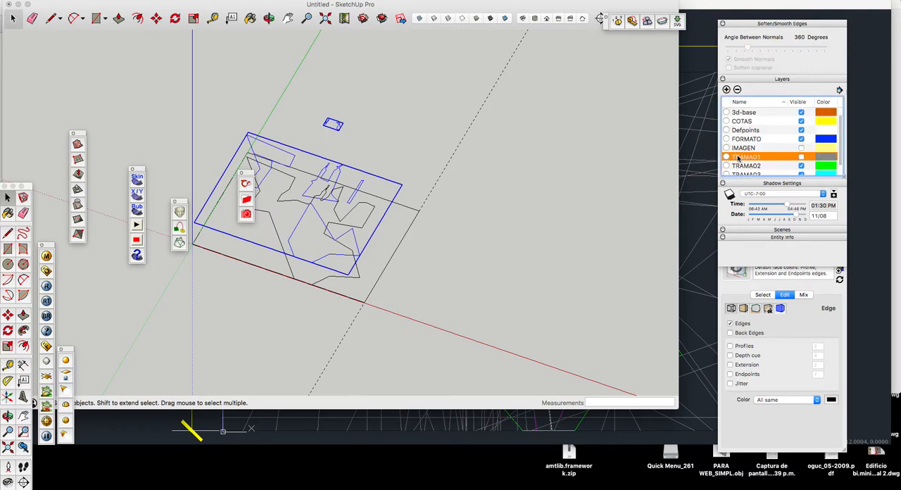
scroll(759, 145, up, 1)
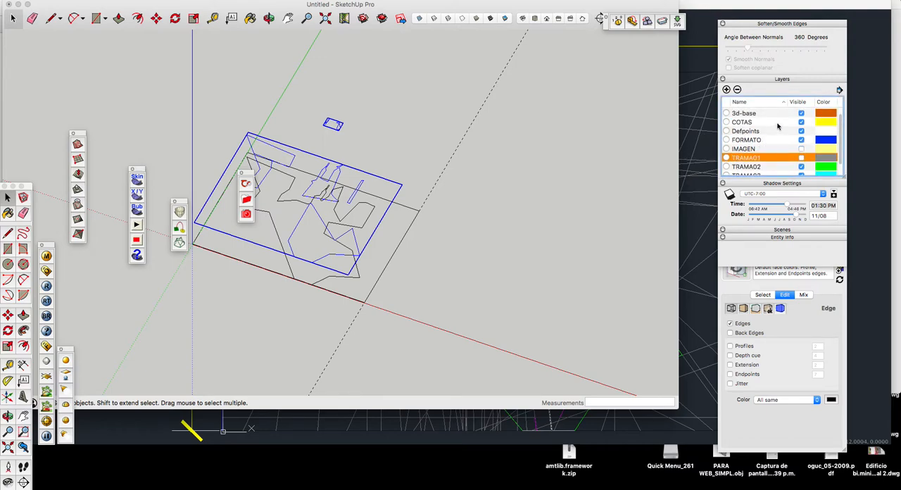
click(727, 114)
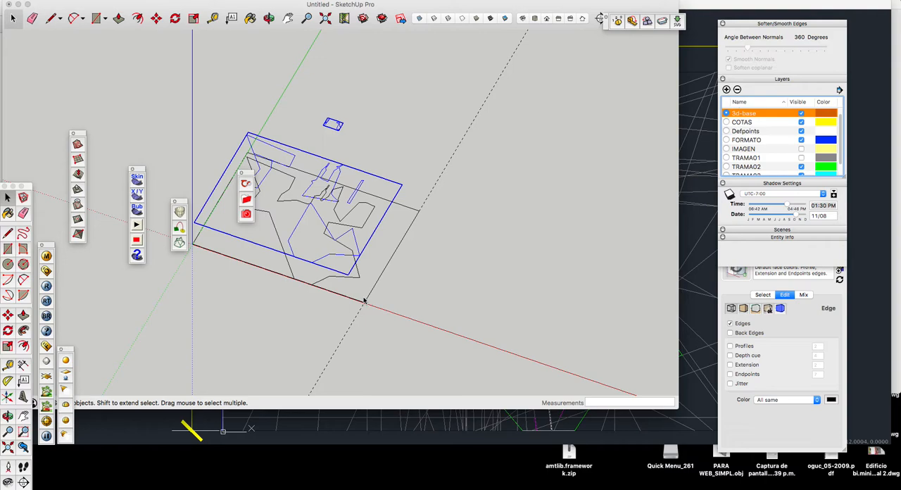
Step: Copy the outline group lying on the ground plane about 39 cm away along the green axis
scroll(365, 301, down, 4)
scroll(415, 237, up, 6)
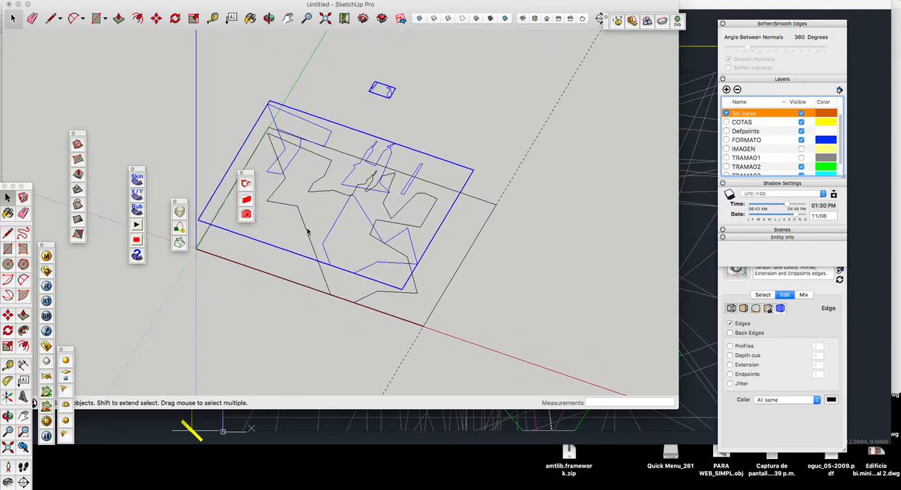
double_click(308, 232)
click(473, 155)
scroll(435, 197, down, 2)
click(431, 217)
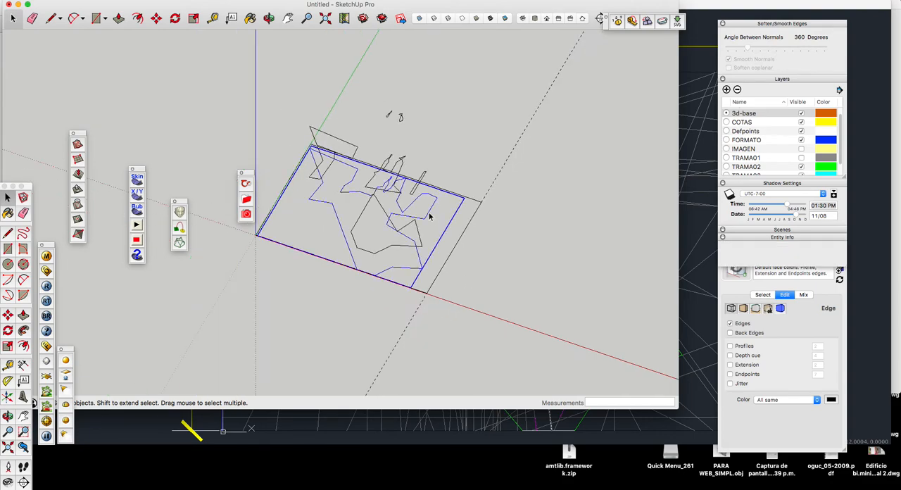
key(m)
click(426, 211)
scroll(427, 211, down, 2)
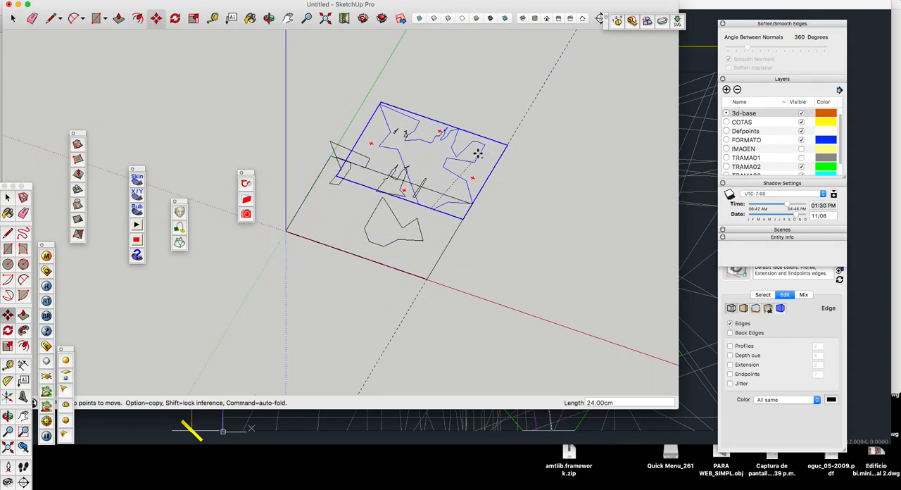
key(alt)
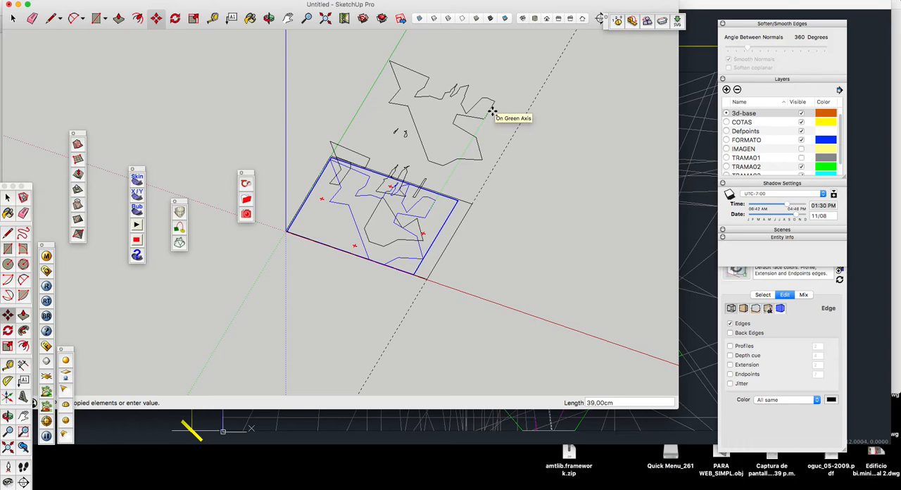
click(493, 106)
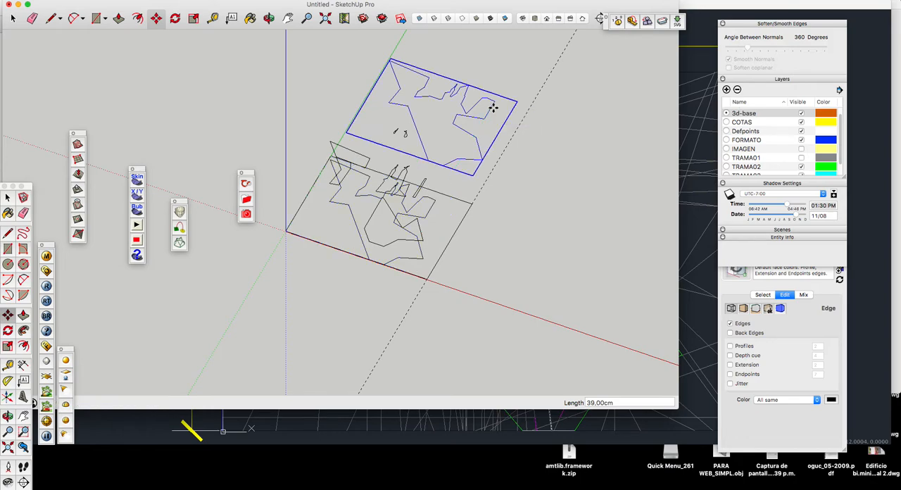
Step: Open the original ground-level outline group for editing and select its whole contour
key(space)
scroll(399, 260, up, 3)
click(399, 264)
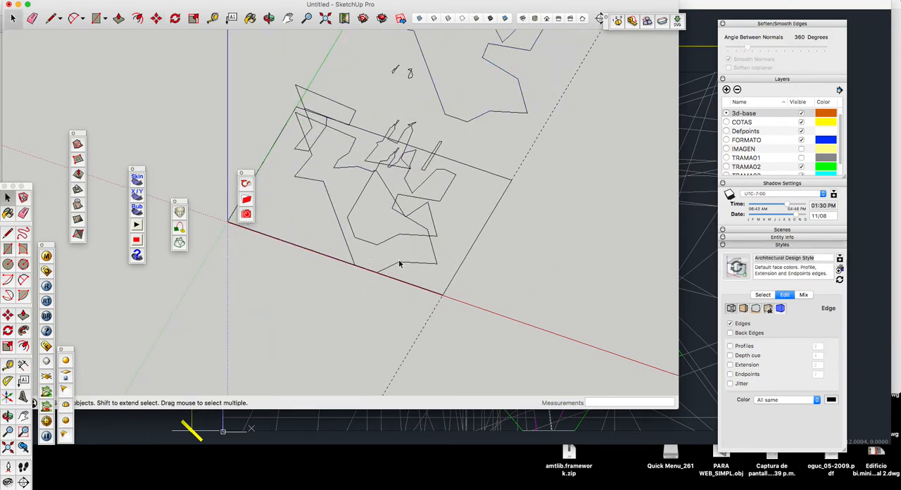
double_click(405, 265)
scroll(424, 223, down, 3)
scroll(392, 244, up, 3)
click(363, 205)
double_click(363, 206)
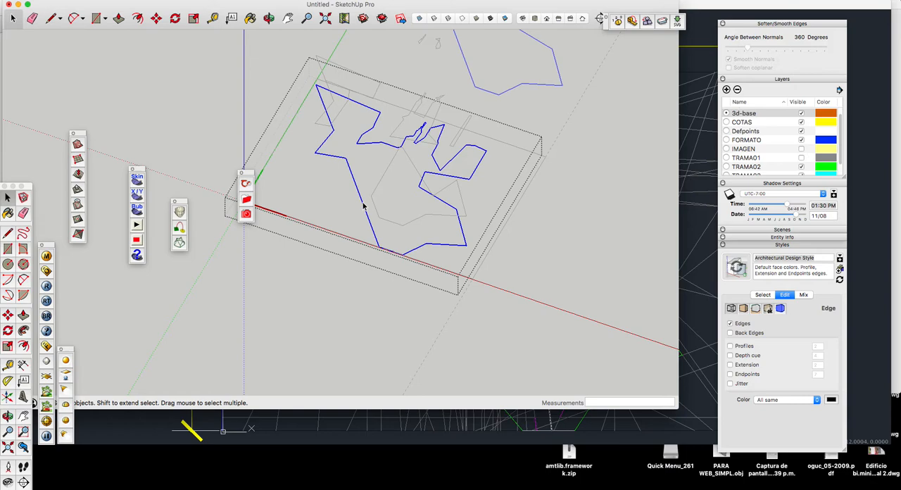
Step: Draw a line about 13.75 cm long across the contour between two opposite corners to fill the outline with faces
key(l)
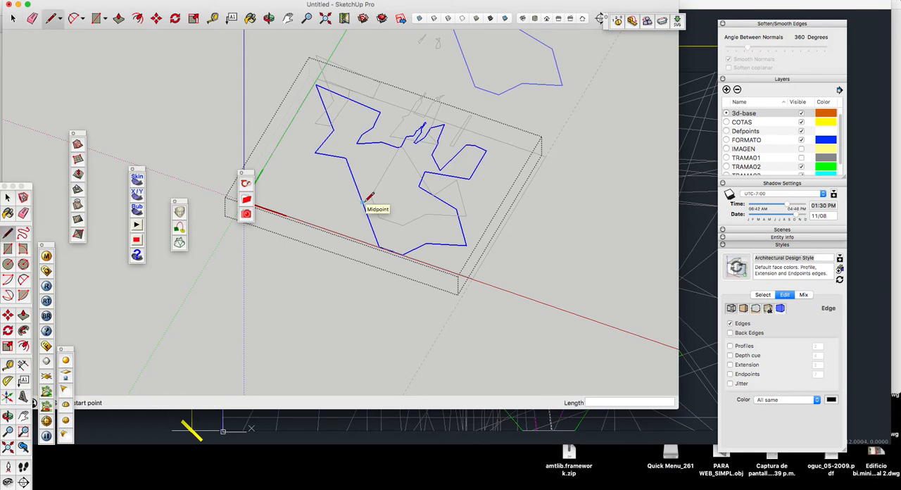
scroll(454, 178, up, 3)
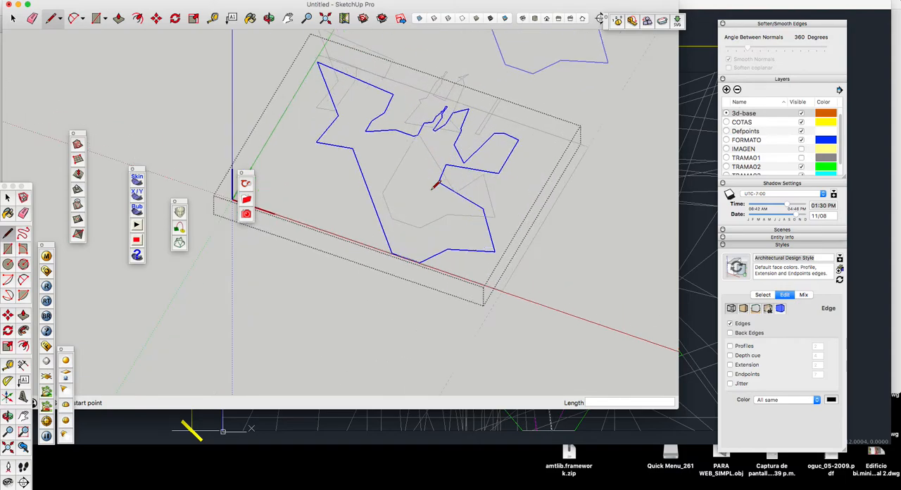
click(435, 174)
scroll(502, 244, down, 3)
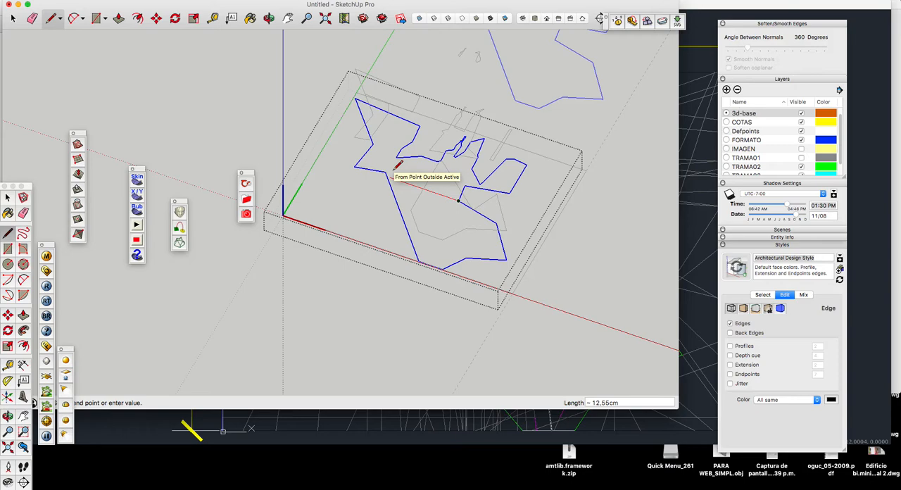
scroll(396, 167, up, 2)
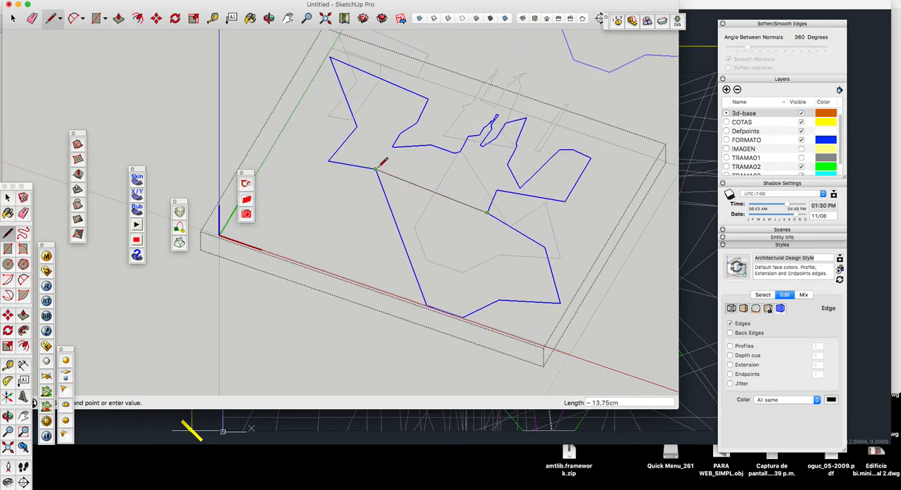
click(384, 169)
key(space)
double_click(387, 173)
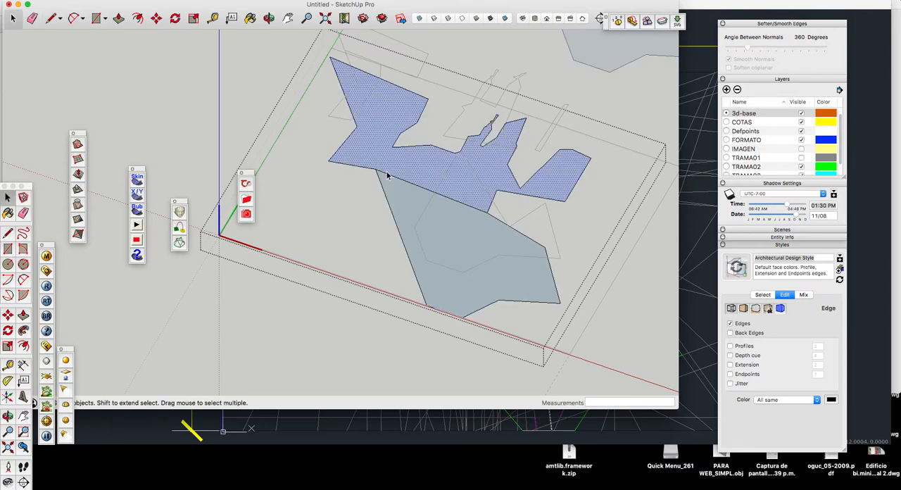
Step: Delete the dividing line inside the group so the contour holds one single face
shift+click(387, 175)
key(Escape)
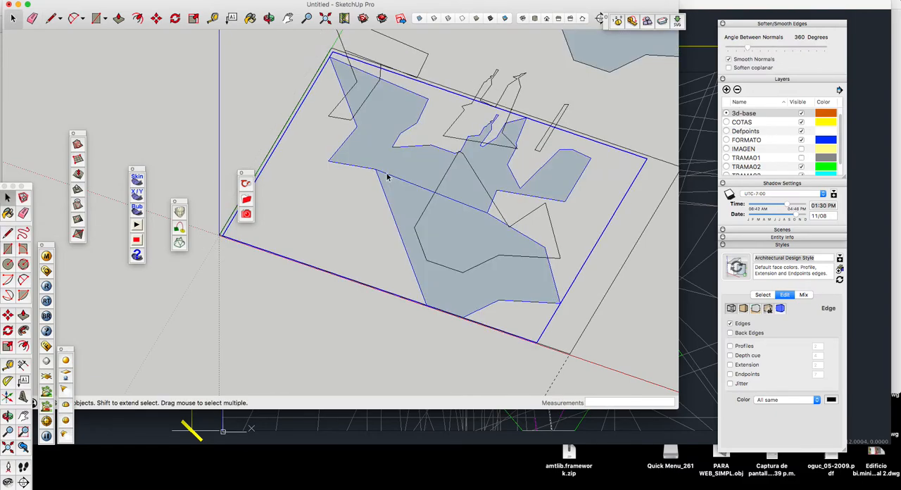
double_click(387, 175)
double_click(387, 175)
click(386, 173)
key(Delete)
Step: Push/Pull the ground-level face upward by 7.5 cm and leave the group
scroll(388, 176, down, 3)
click(395, 180)
scroll(401, 181, down, 1)
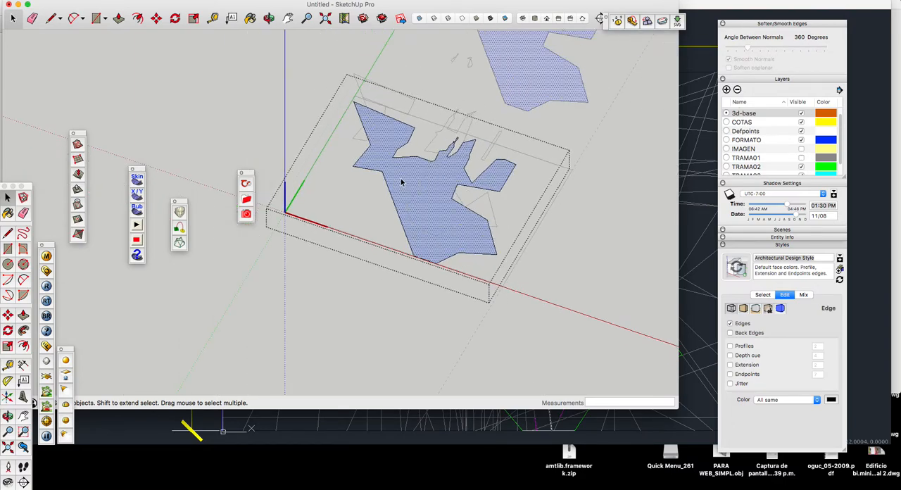
scroll(401, 182, up, 1)
key(p)
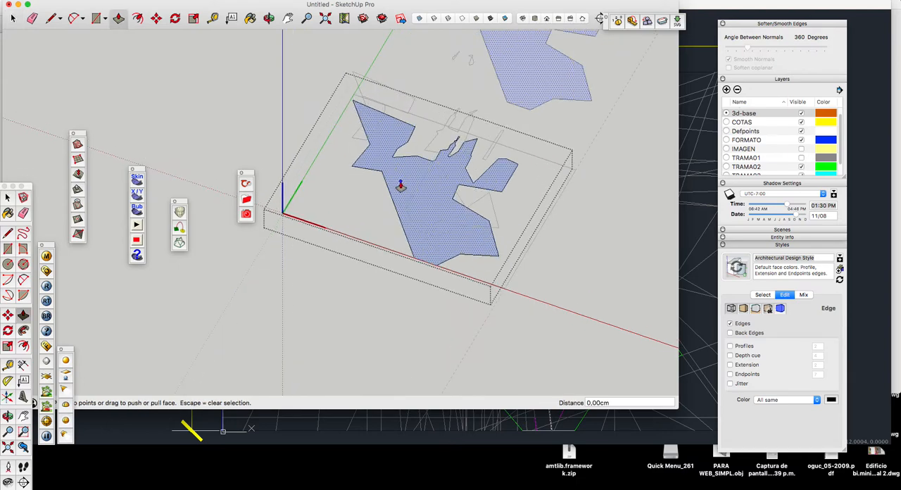
drag(400, 185, 414, 236)
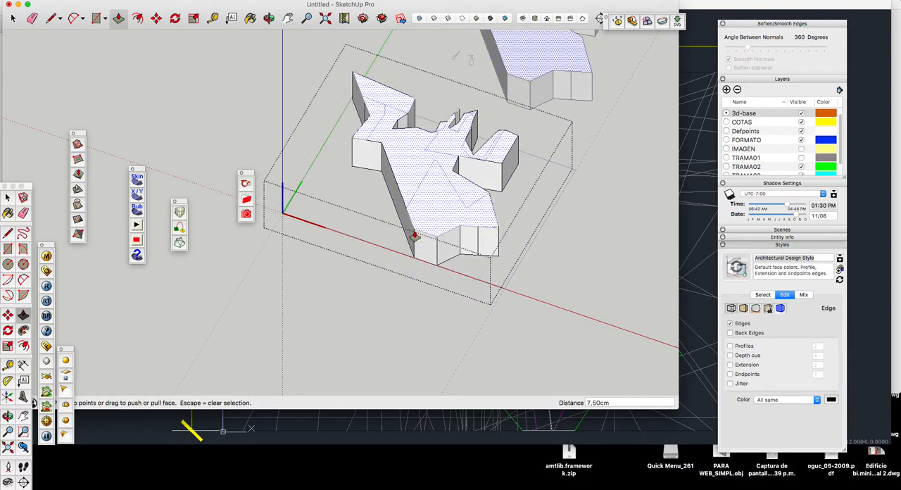
scroll(415, 235, down, 5)
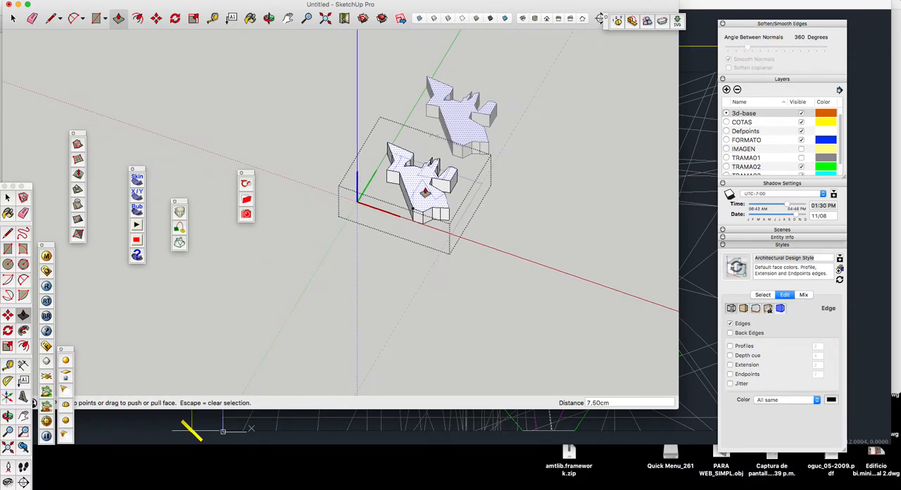
key(space)
scroll(421, 128, up, 3)
click(420, 126)
scroll(453, 190, up, 4)
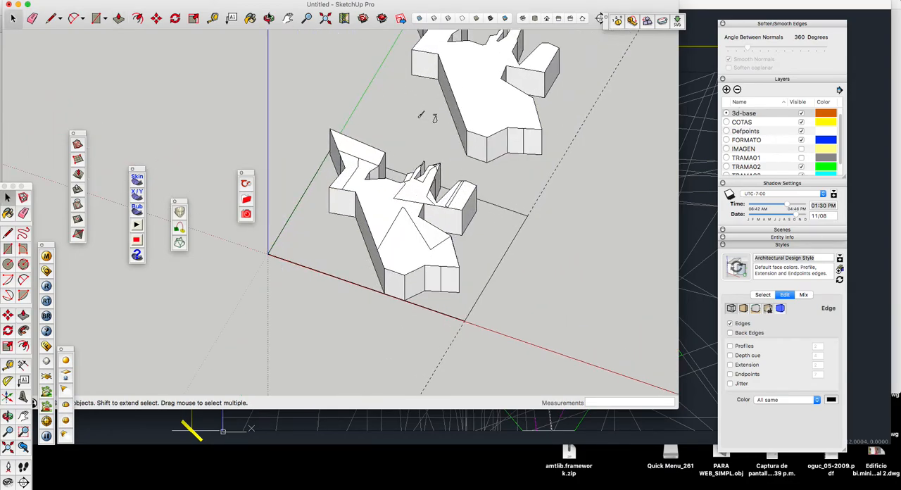
Step: Open the rear extruded volume group for editing and select all of its geometry
click(269, 18)
drag(372, 141, 373, 174)
key(space)
click(398, 216)
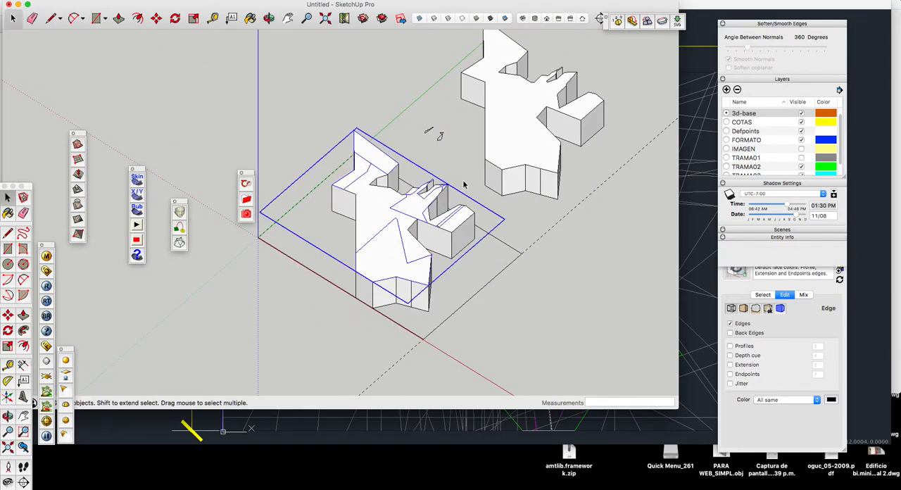
click(520, 164)
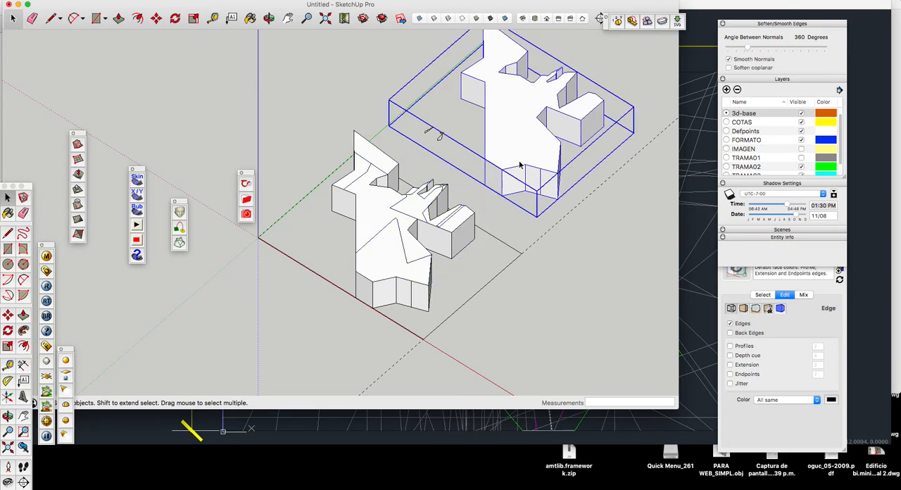
triple_click(518, 118)
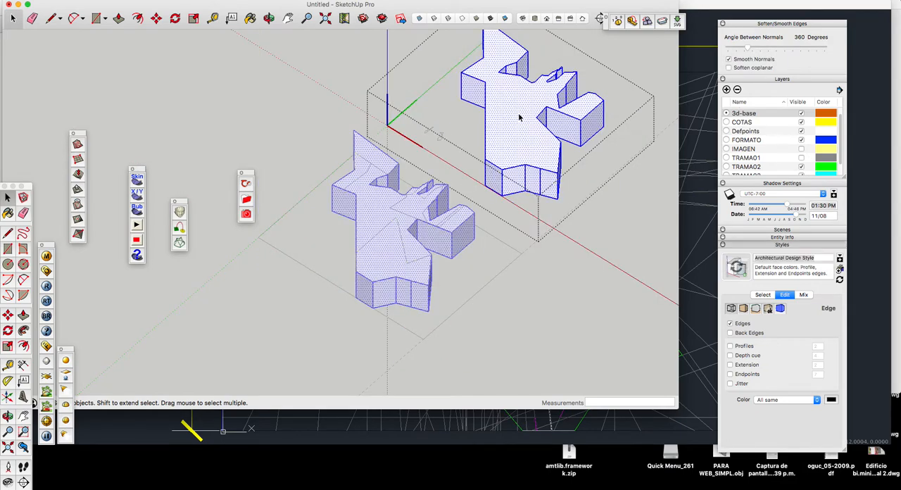
Step: Draw a line across the rear volume's top face between two opposite inner corners, separating its front part
key(l)
click(536, 117)
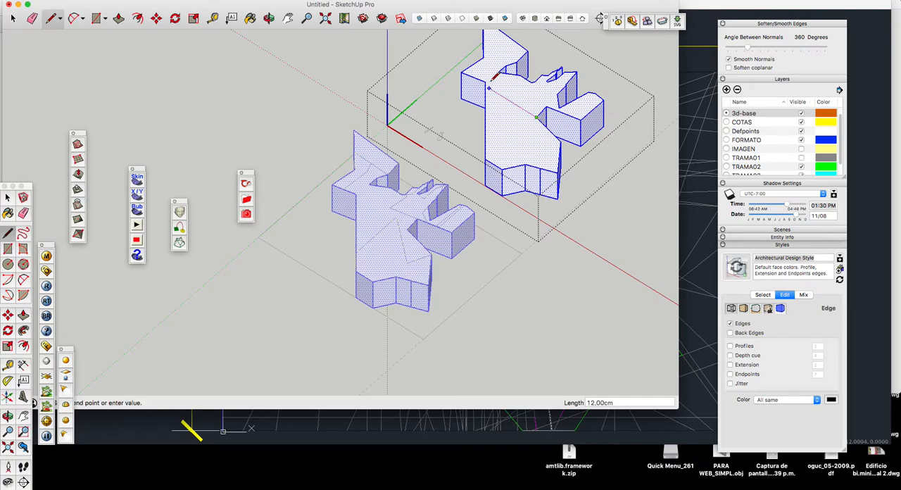
scroll(486, 79, up, 5)
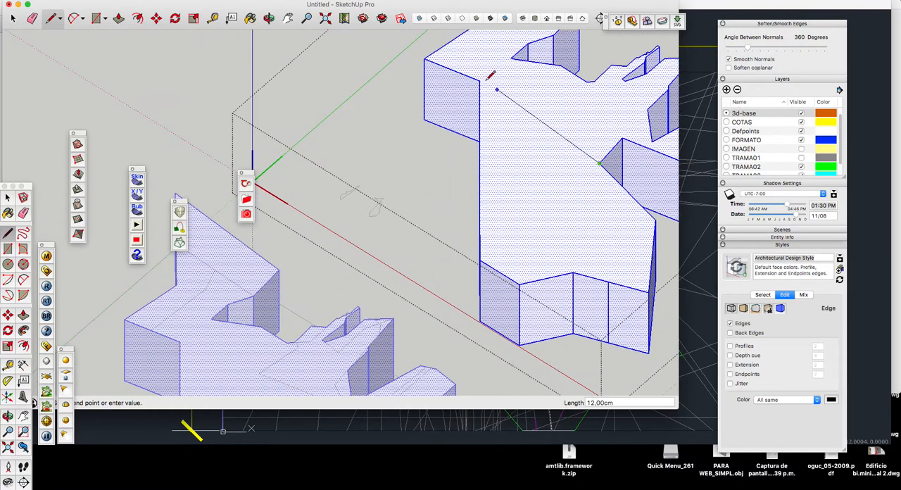
click(484, 80)
Step: Push/Pull the separated front part of the top face down 7.5 cm to cut it away from the volume
scroll(486, 80, down, 4)
scroll(492, 74, down, 1)
key(p)
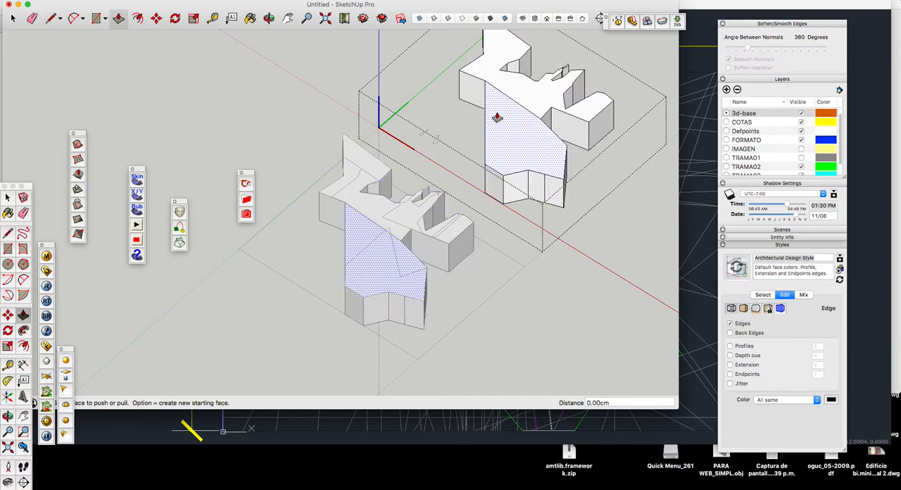
click(496, 122)
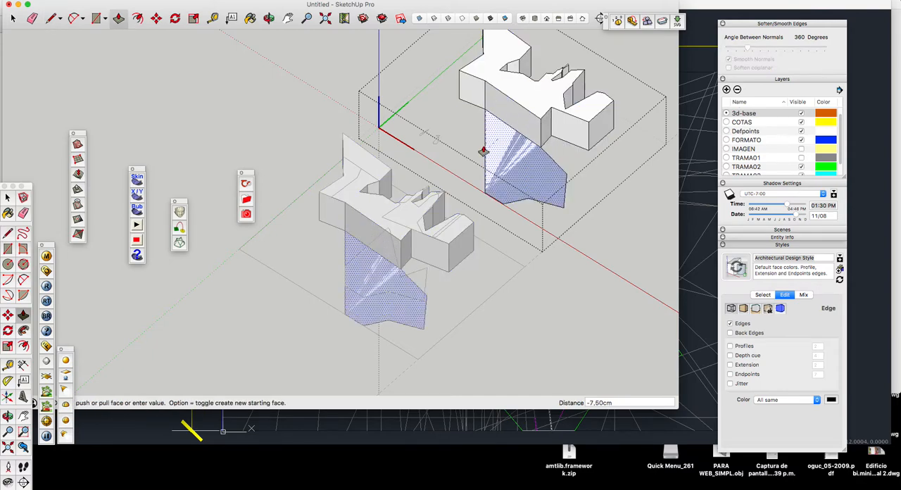
click(484, 151)
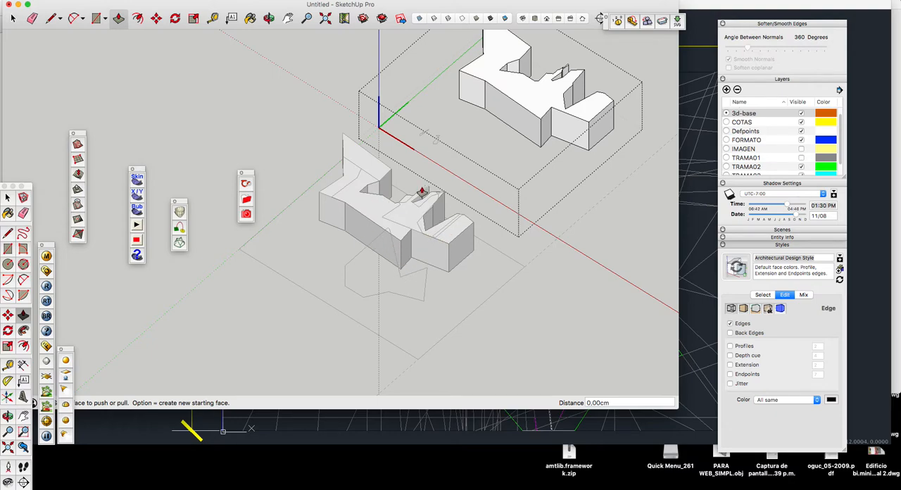
Step: Undo the cut and the dividing line on the rear volume
scroll(421, 192, down, 2)
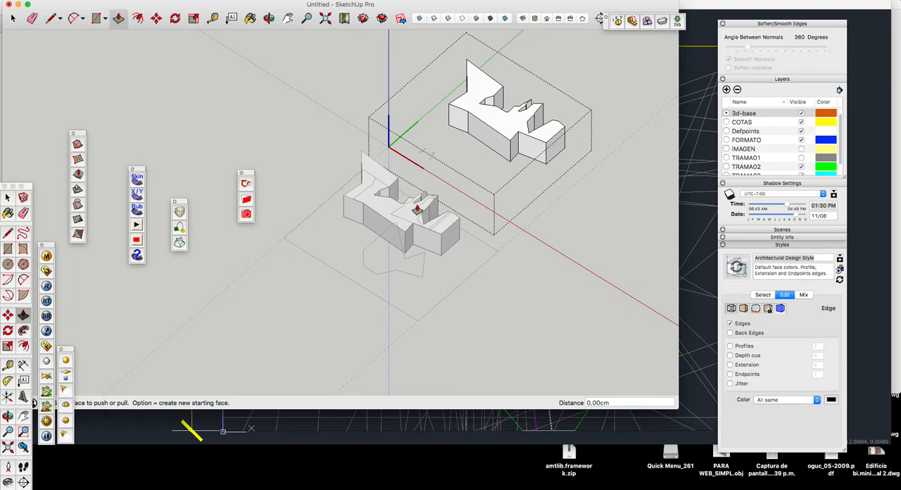
scroll(416, 209, down, 2)
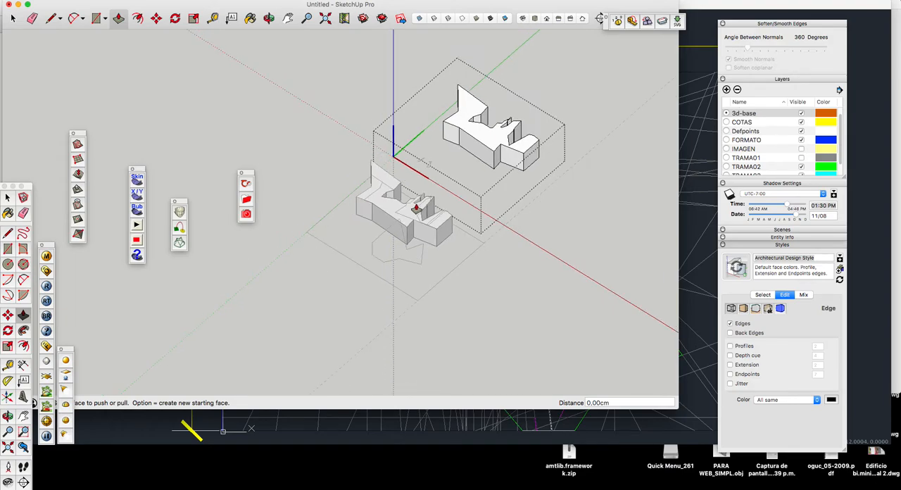
double_click(471, 195)
key(space)
scroll(470, 170, up, 3)
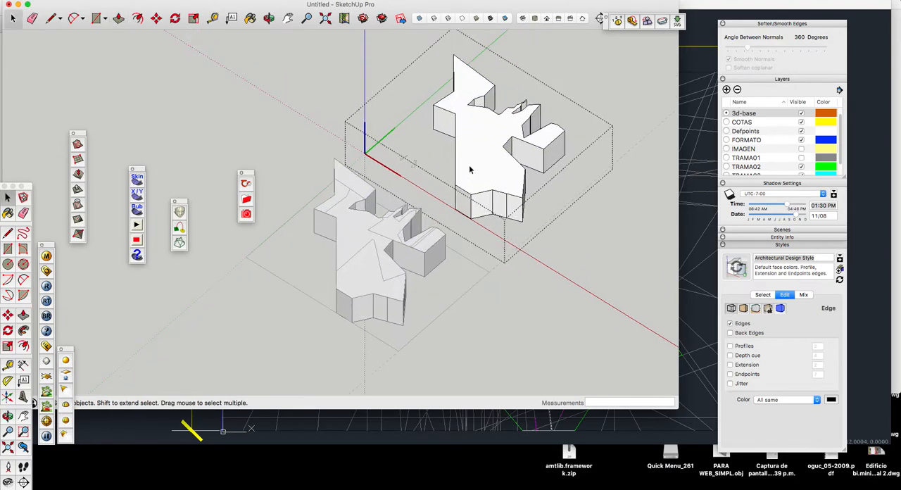
Step: Draw a line about 23.25 cm long on the rear volume's top face from the middle front corner to the inner side corner
click(470, 170)
scroll(470, 170, up, 3)
scroll(476, 141, down, 3)
scroll(473, 163, up, 2)
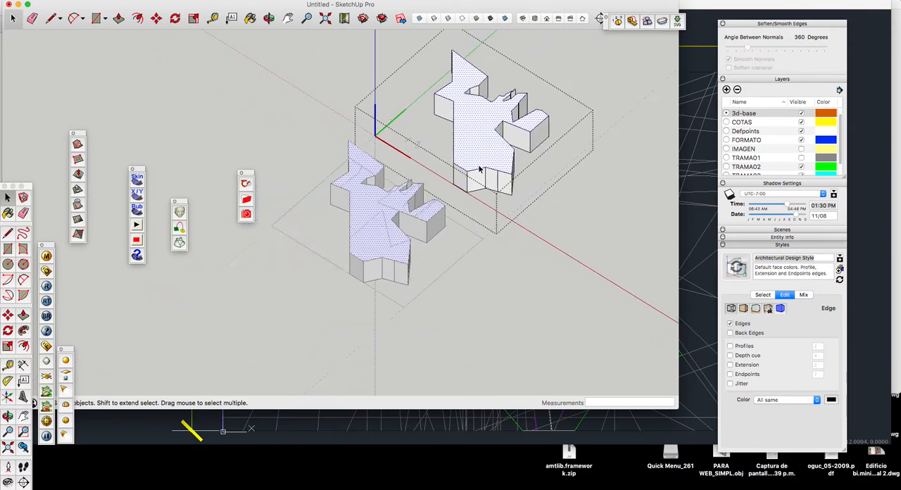
key(l)
click(487, 167)
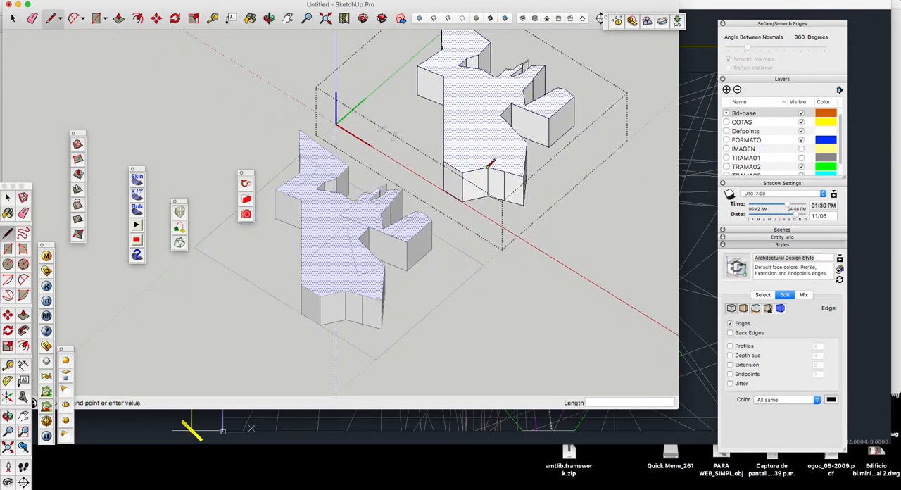
click(444, 75)
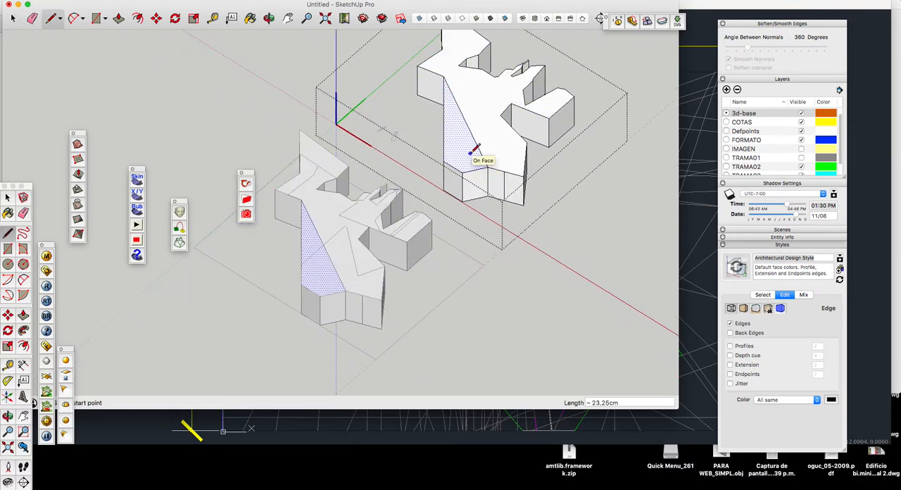
Step: Move the short front edge of the top face beside the divided area down 7.5 cm to the base
key(space)
scroll(464, 175, up, 2)
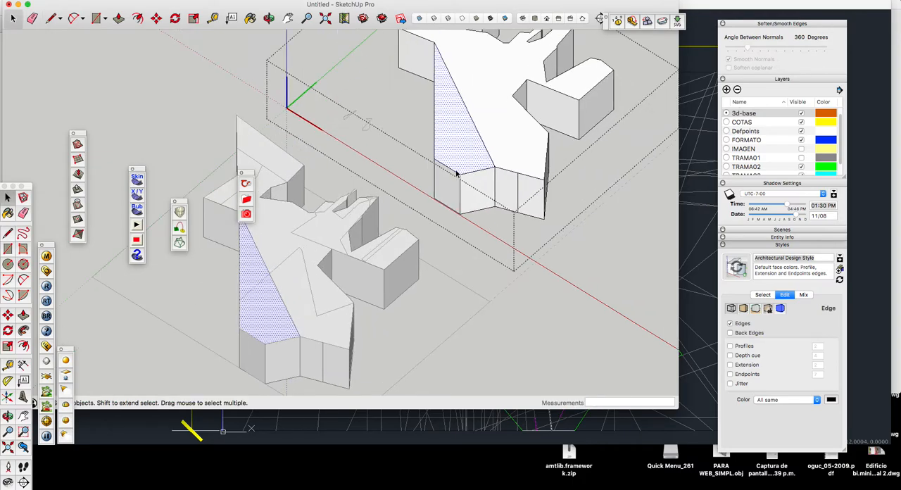
click(455, 172)
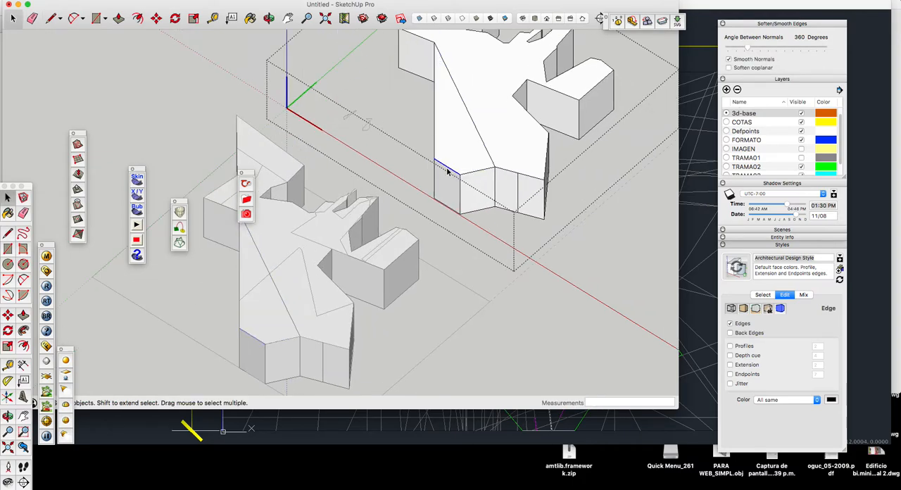
key(m)
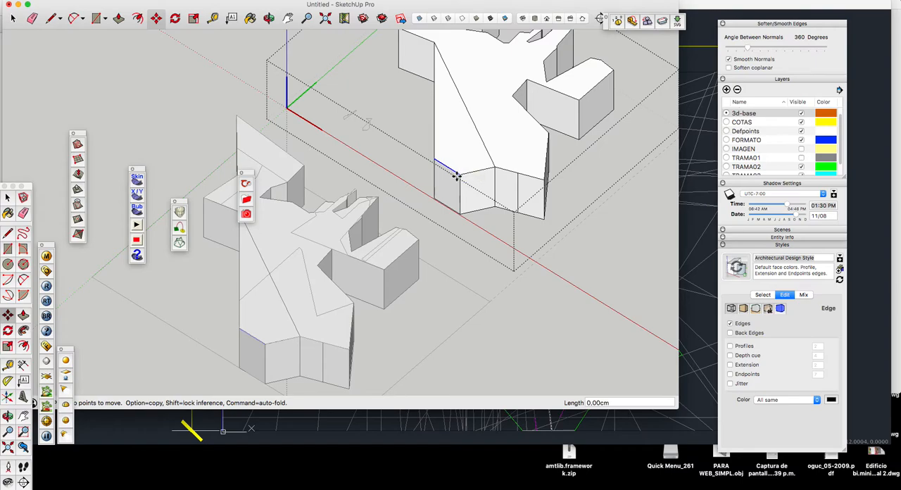
drag(455, 175, 458, 203)
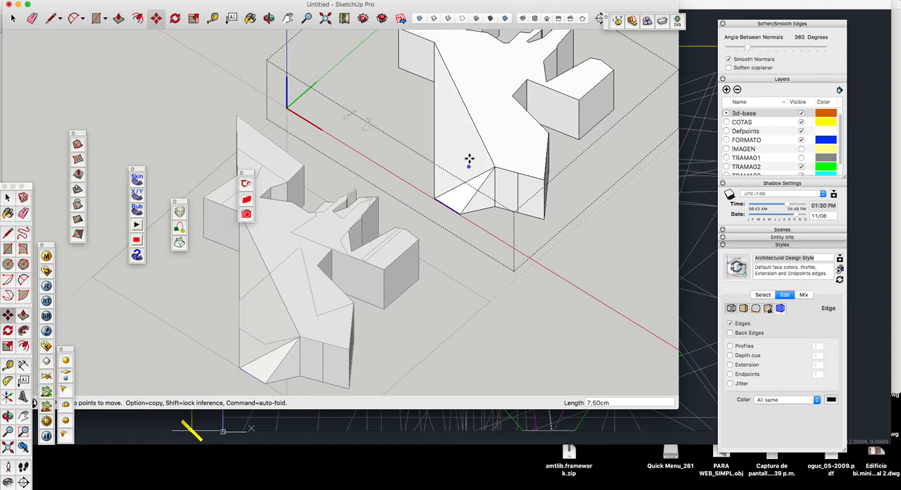
Step: Inspect the sloped faces, undo the edge move and the dividing line, and leave the group
scroll(469, 158, down, 5)
key(space)
click(267, 18)
drag(380, 169, 349, 62)
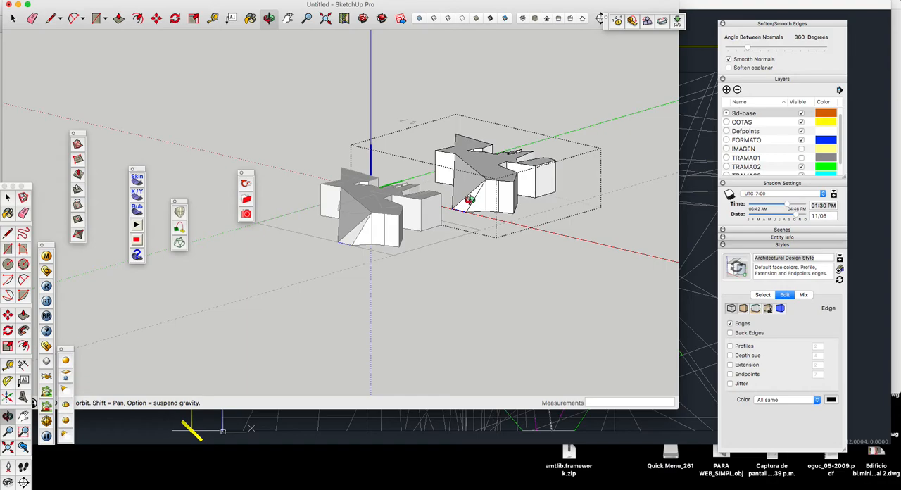
drag(472, 193, 507, 268)
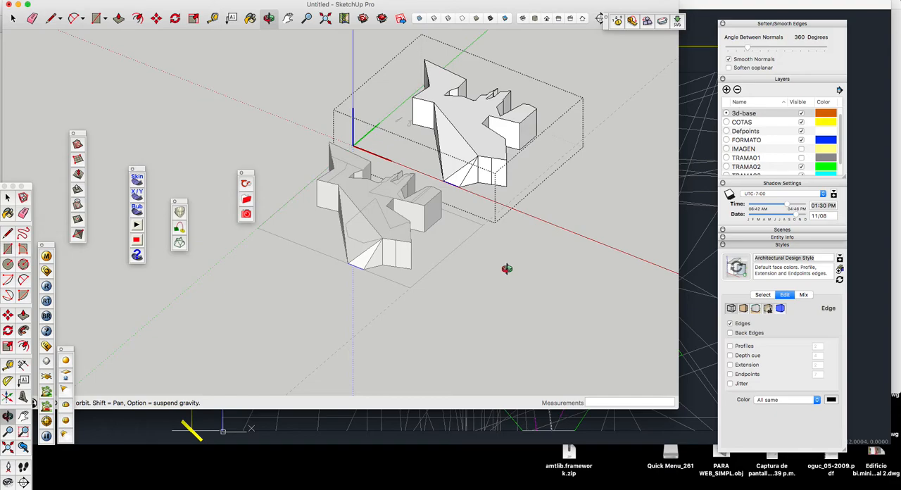
key(super+z)
key(super+z)
key(space)
click(494, 258)
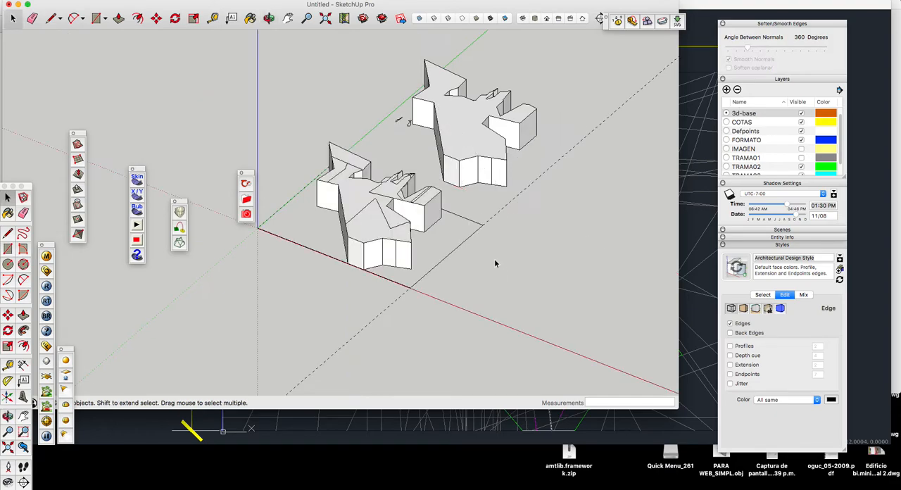
Step: Open the outline group lying on top of the front volume for editing and select its whole front contour
scroll(467, 229, down, 5)
scroll(405, 235, up, 5)
click(397, 227)
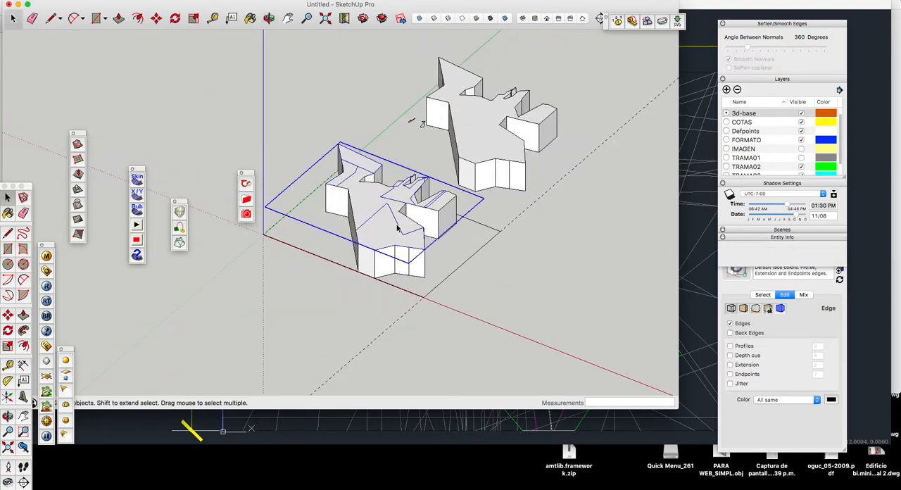
scroll(398, 227, up, 3)
double_click(398, 227)
click(397, 227)
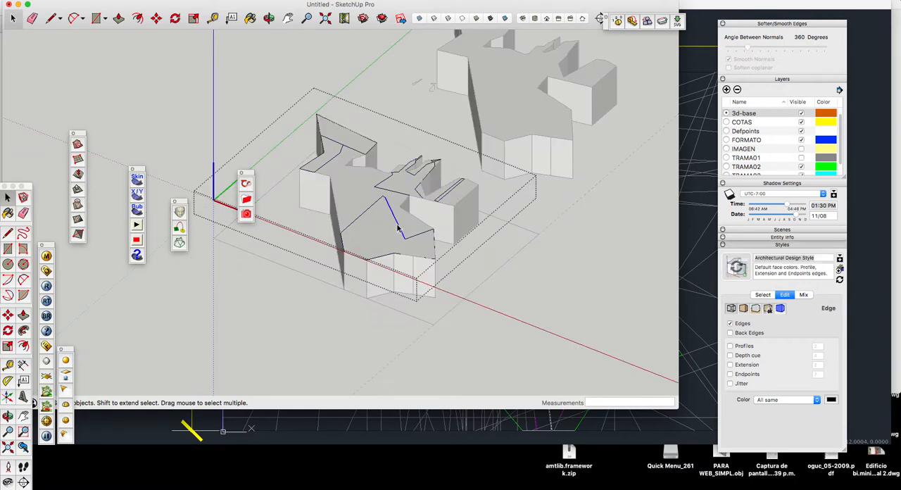
double_click(398, 226)
scroll(401, 227, up, 3)
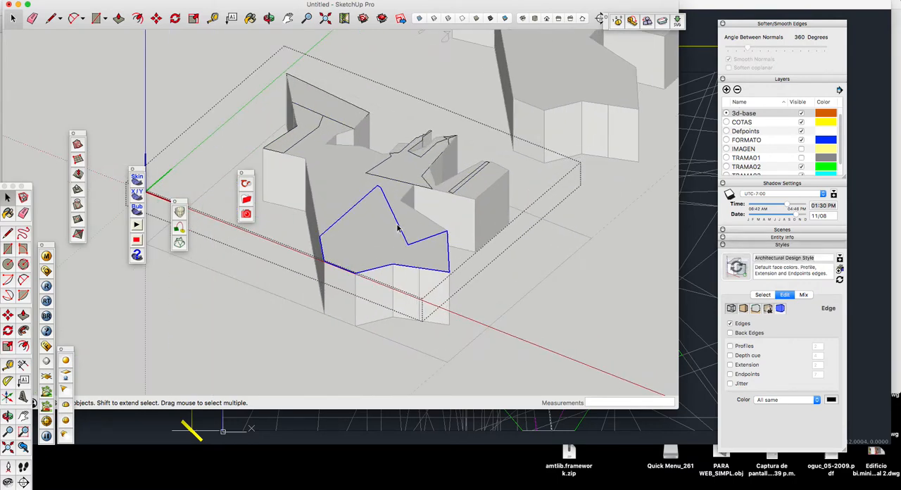
Step: Draw a line between two opposite corners of the front contour to fill it, and delete the line to keep one face
key(l)
click(407, 244)
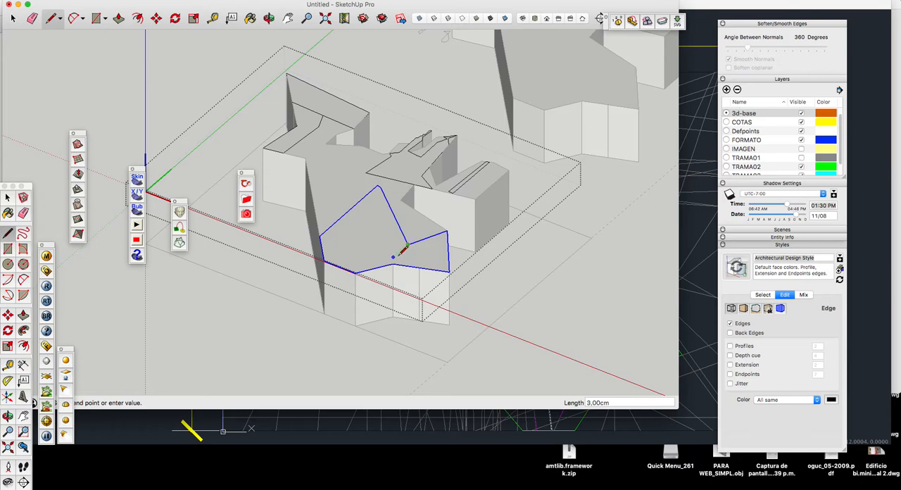
click(392, 263)
key(space)
click(400, 259)
key(Delete)
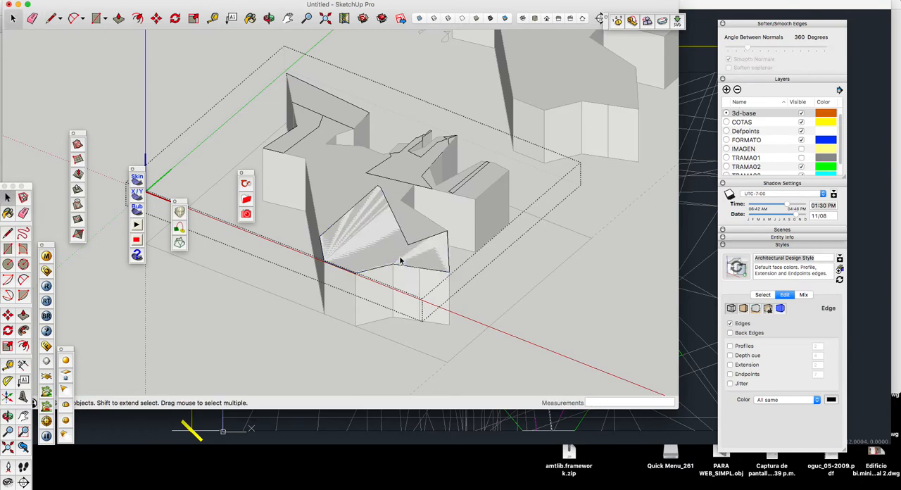
Step: Push/Pull the front contour's face upward into a tall volume
scroll(400, 259, down, 3)
scroll(373, 257, up, 3)
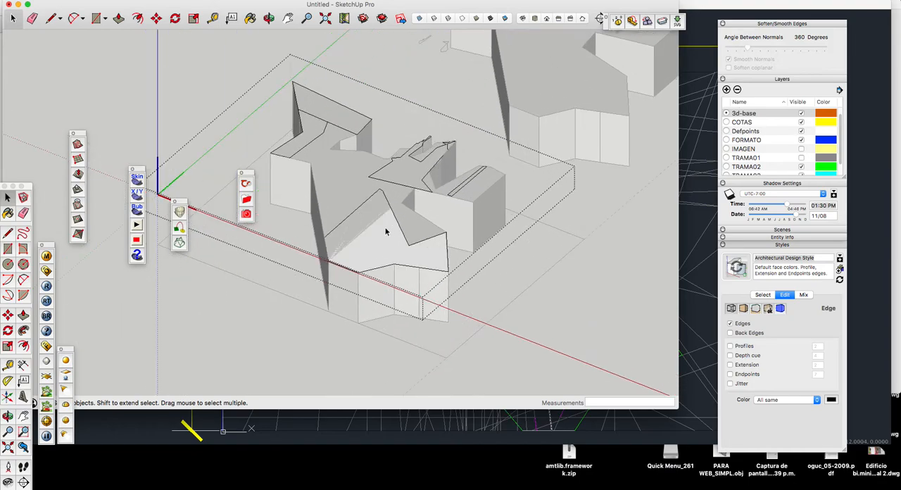
scroll(383, 256, down, 2)
scroll(383, 255, up, 1)
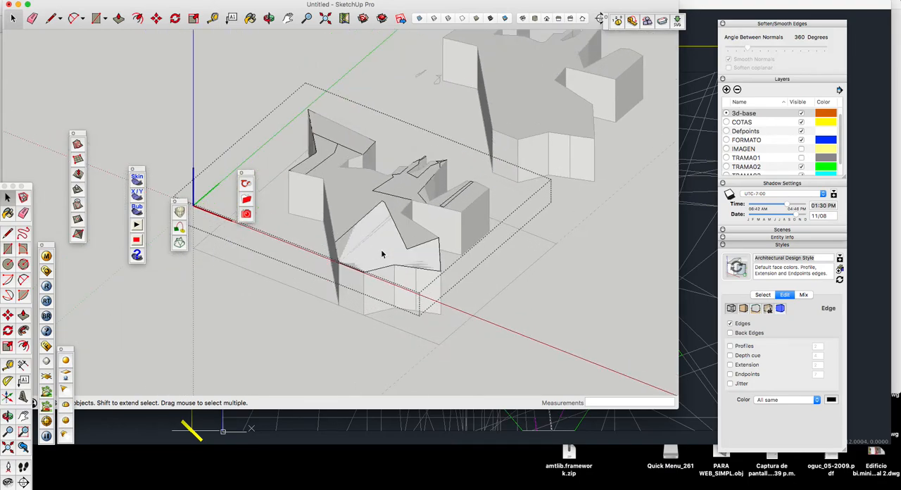
key(p)
click(382, 254)
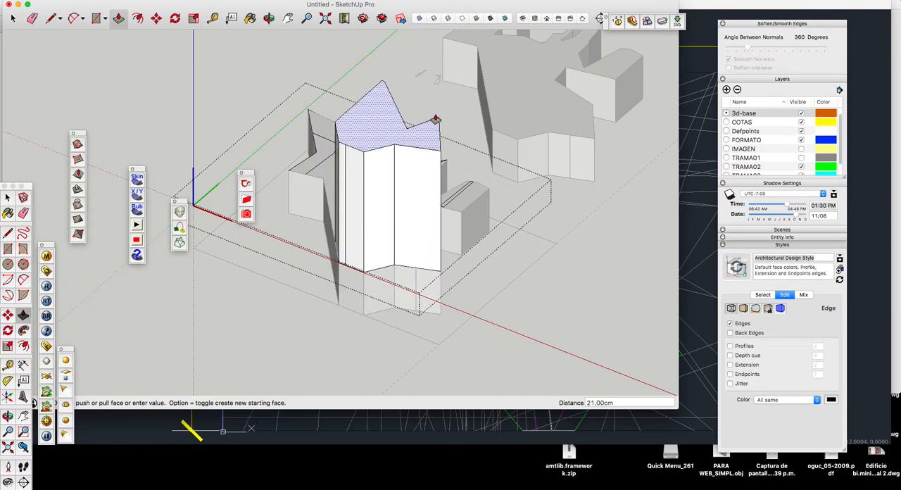
click(433, 86)
scroll(468, 271, down, 3)
Step: Draw a line between two corners of the middle contour with the narrow arms to fill it, and remove the dividing line
click(270, 19)
drag(266, 119, 608, 223)
drag(465, 157, 435, 191)
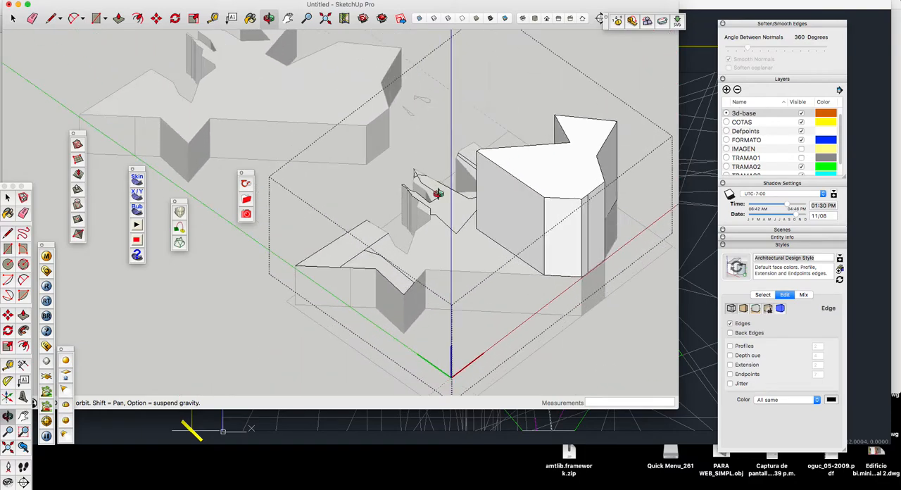
scroll(436, 190, up, 5)
key(l)
click(462, 260)
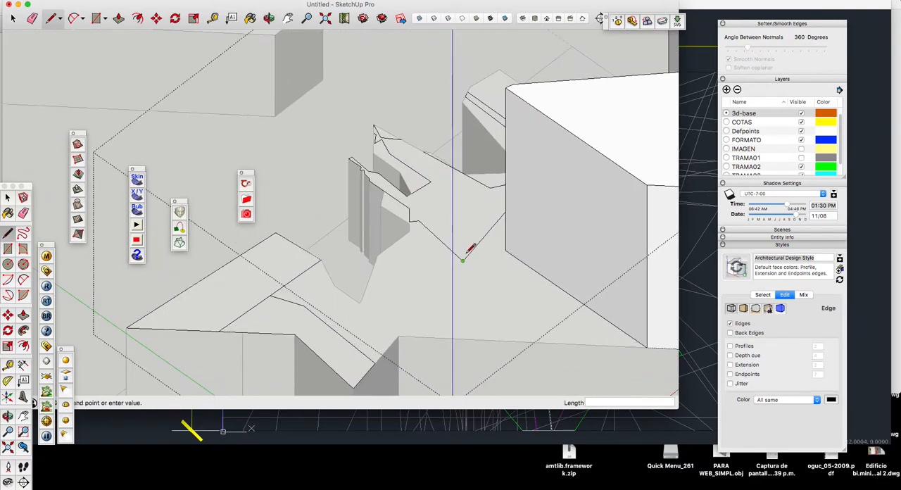
click(489, 188)
key(space)
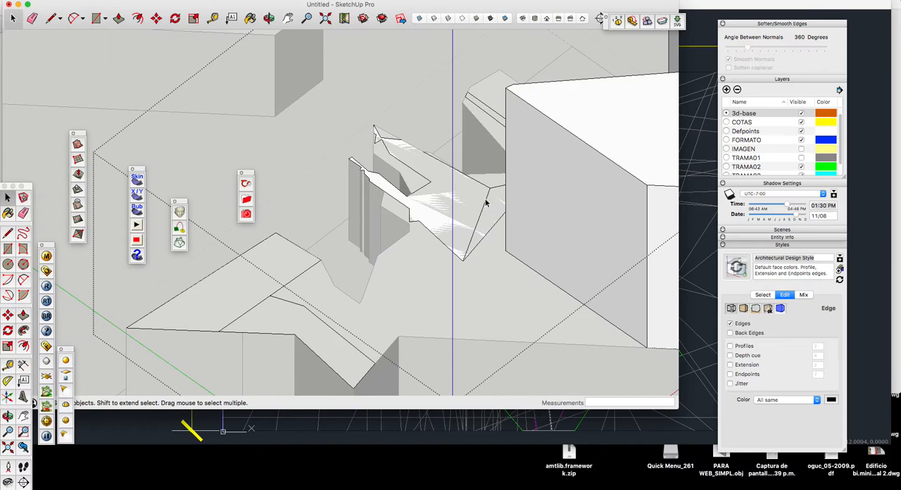
Step: Push/Pull the middle contour's face upward into a tall volume beside the first one
key(p)
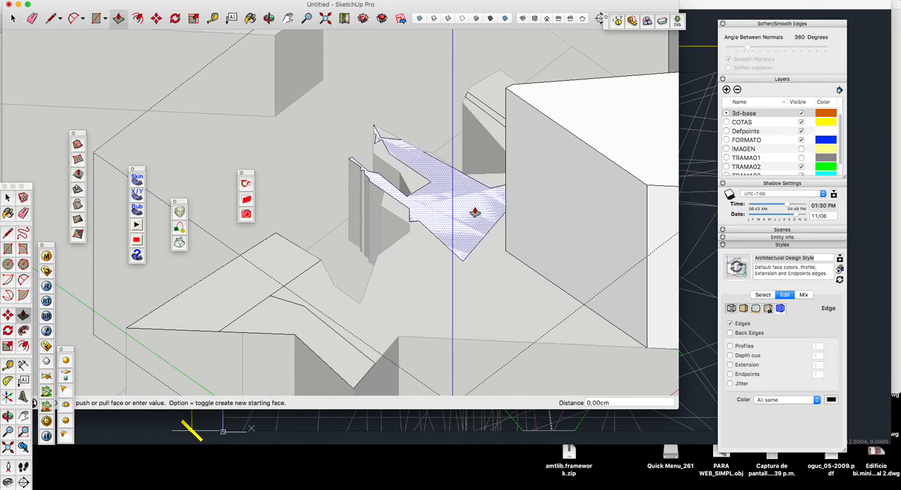
scroll(475, 212, down, 3)
click(475, 212)
scroll(473, 202, down, 5)
click(427, 117)
scroll(448, 116, down, 3)
key(space)
scroll(427, 224, up, 5)
scroll(447, 222, down, 5)
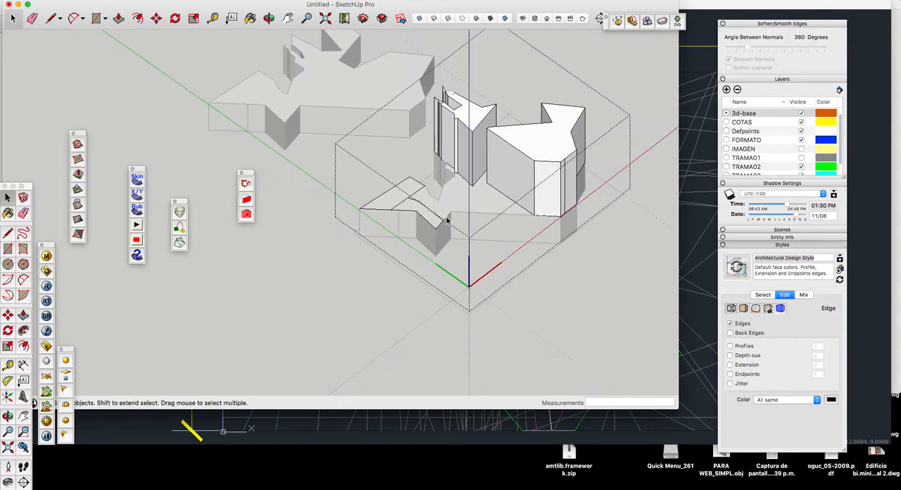
Step: Draw a line between two corners of the remaining contour beside the narrow-armed tower to fill it, and remove the dividing line
scroll(398, 188, up, 3)
key(l)
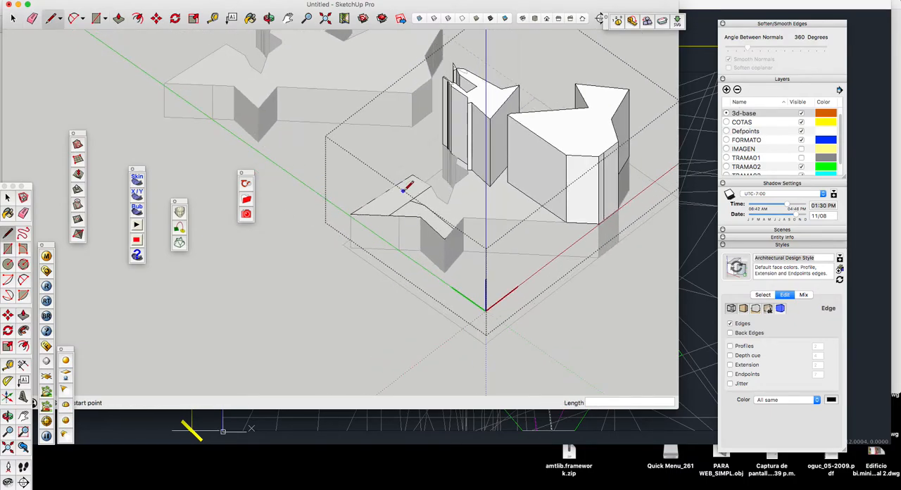
scroll(404, 187, up, 4)
click(442, 184)
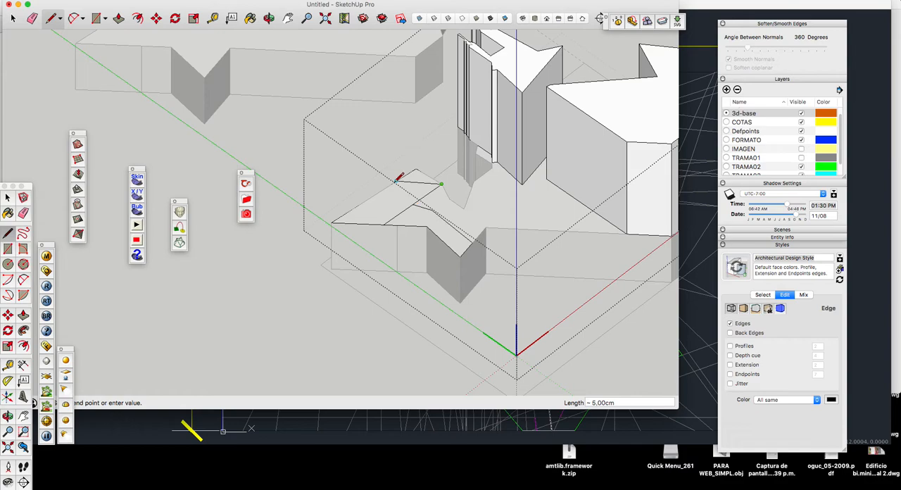
click(416, 171)
key(space)
click(409, 186)
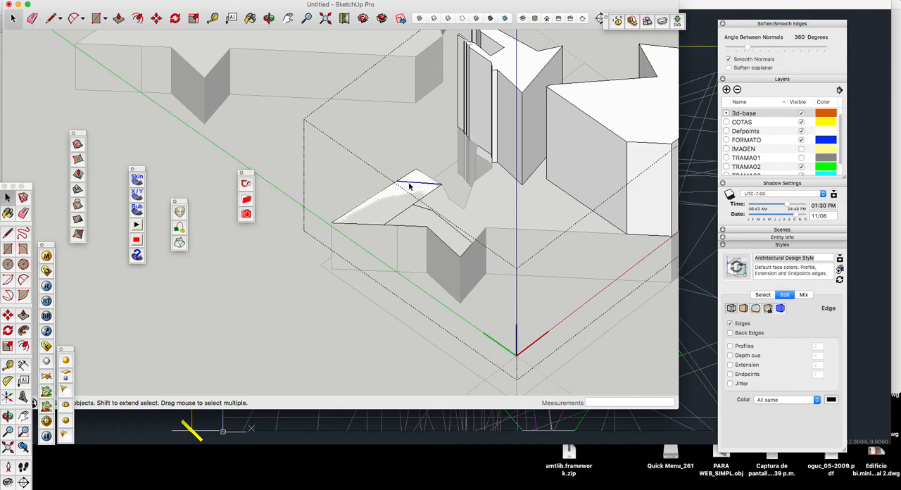
Step: Push/Pull the new face upward to the height of the neighbouring tall volumes and close the group
key(p)
click(408, 189)
scroll(408, 189, down, 1)
click(504, 127)
scroll(507, 144, down, 6)
key(space)
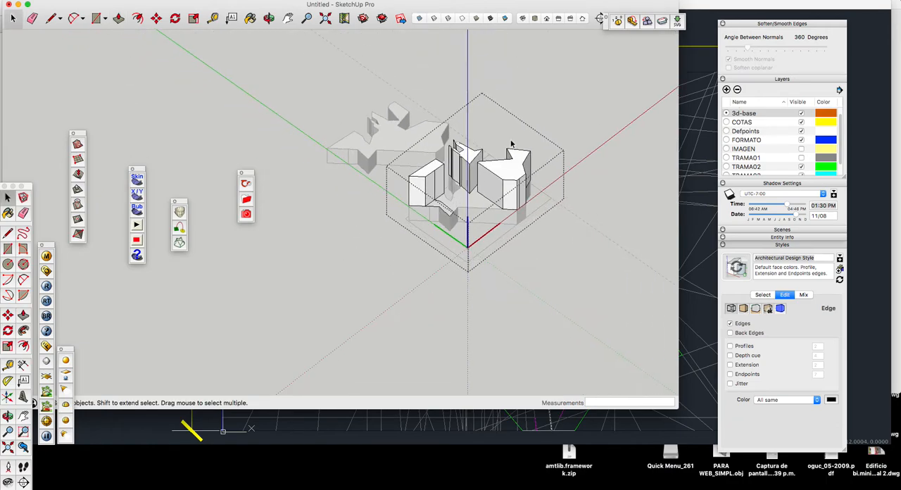
click(542, 104)
Step: Open the group with the two small contours atop the narrow-armed tower and trace an edge on each to fill them with faces
click(269, 18)
drag(538, 120, 393, 267)
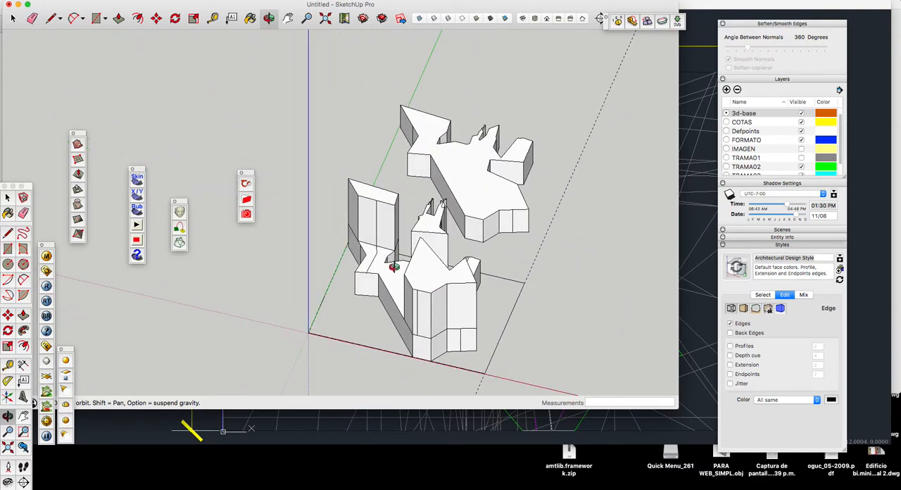
drag(413, 258, 665, 238)
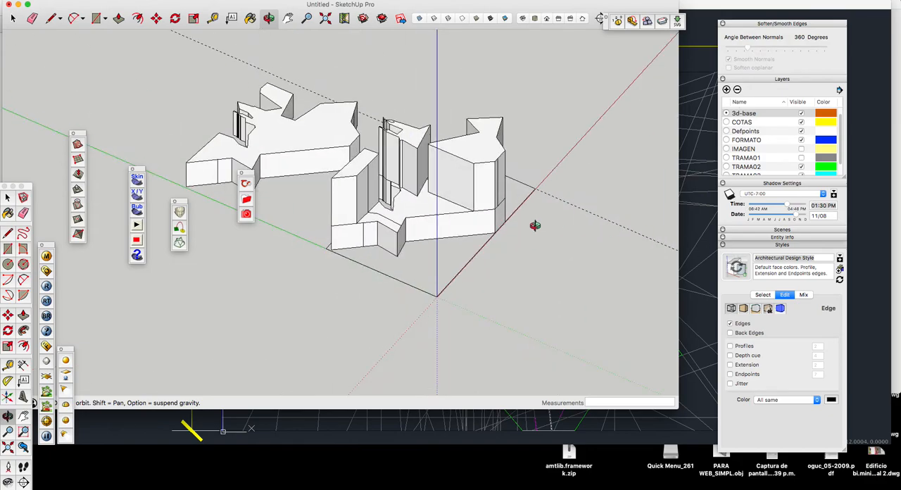
drag(511, 213, 482, 229)
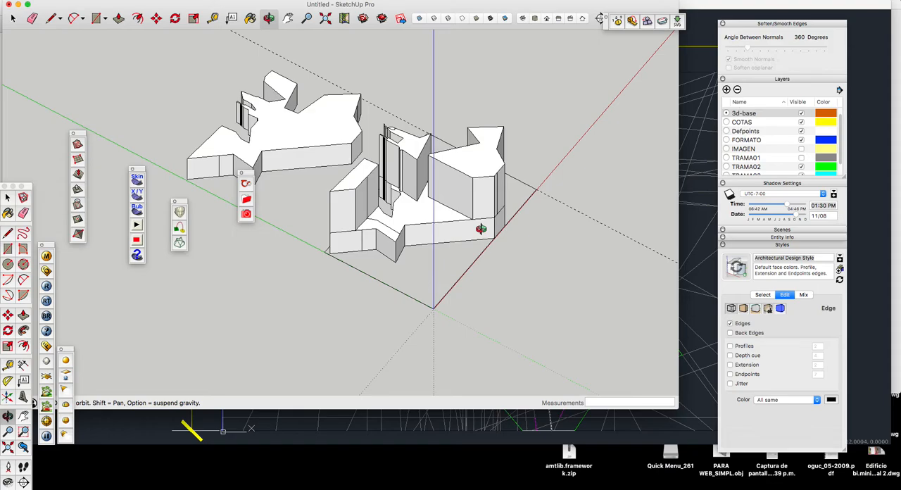
scroll(348, 181, up, 5)
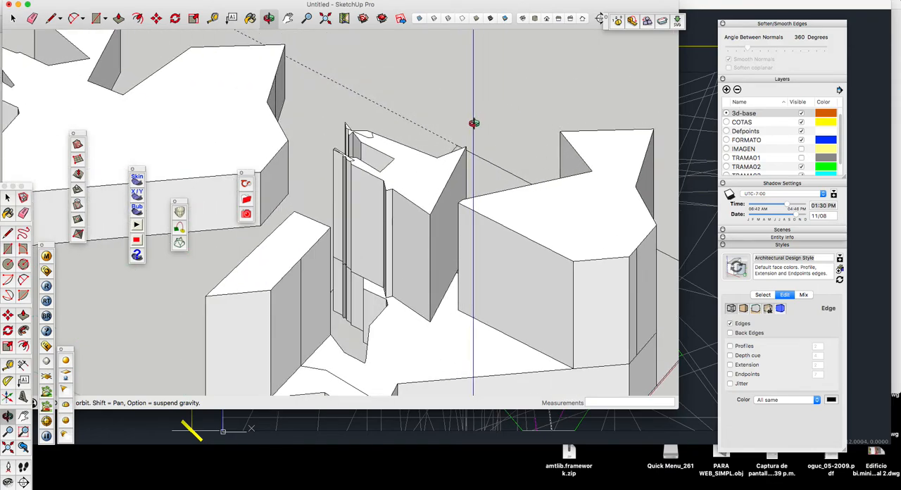
key(space)
click(369, 140)
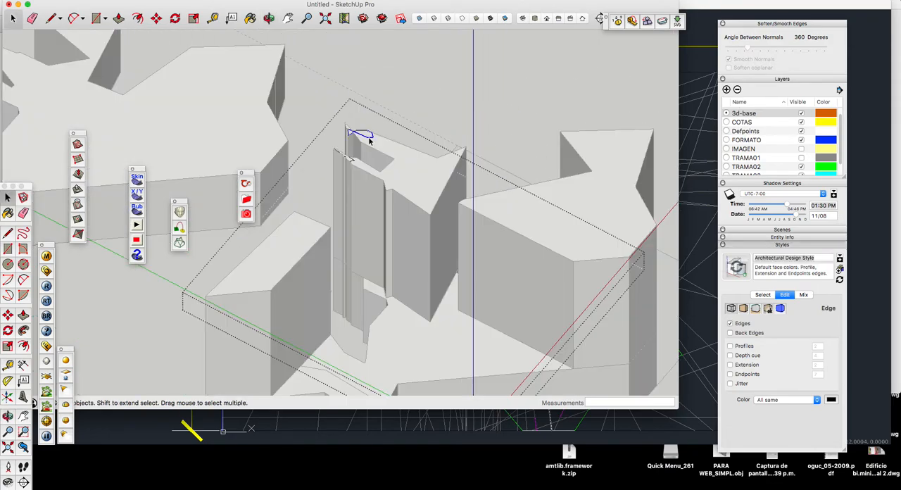
scroll(368, 138, up, 6)
key(l)
click(388, 150)
click(411, 149)
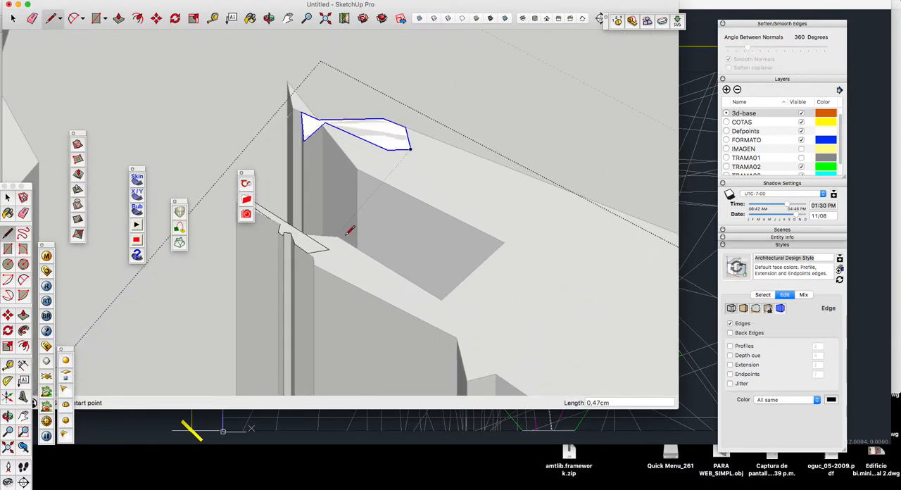
click(330, 249)
click(317, 249)
Step: Push/Pull both small faces atop the narrow-armed tower upward by 6 cm
key(p)
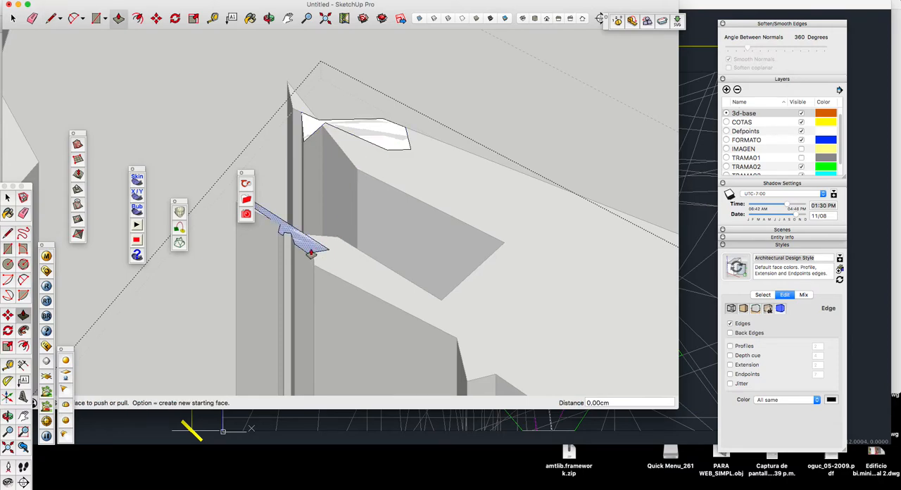
scroll(313, 246, down, 5)
drag(332, 206, 343, 178)
key(Return)
click(340, 212)
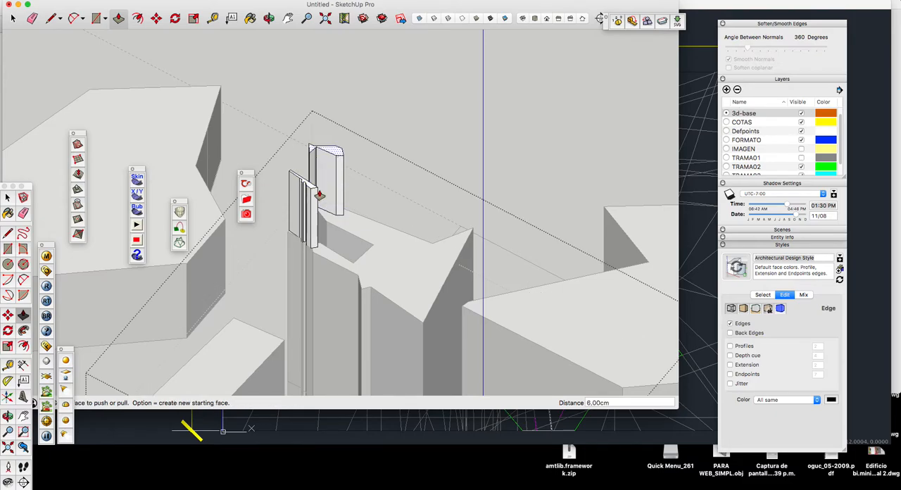
key(space)
Step: Open the group containing the three tall volumes for editing
scroll(352, 106, down, 5)
scroll(378, 192, up, 3)
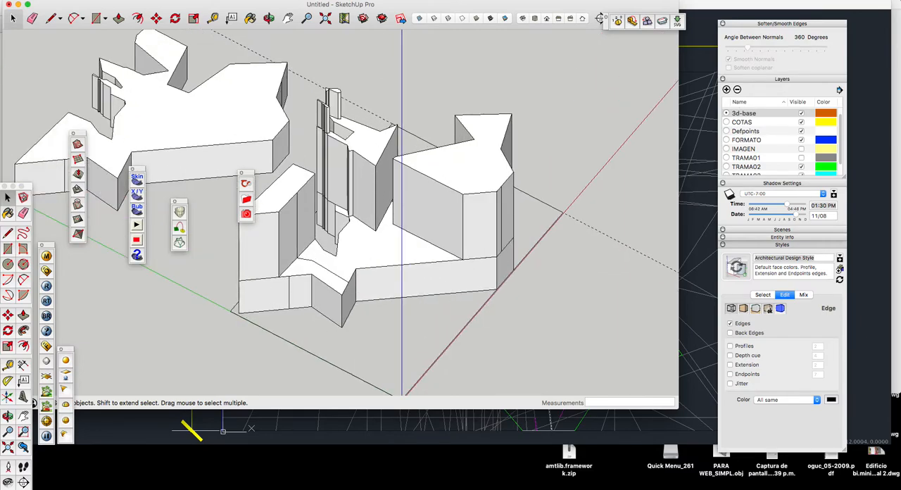
scroll(377, 232, up, 2)
scroll(373, 215, down, 6)
scroll(371, 190, up, 7)
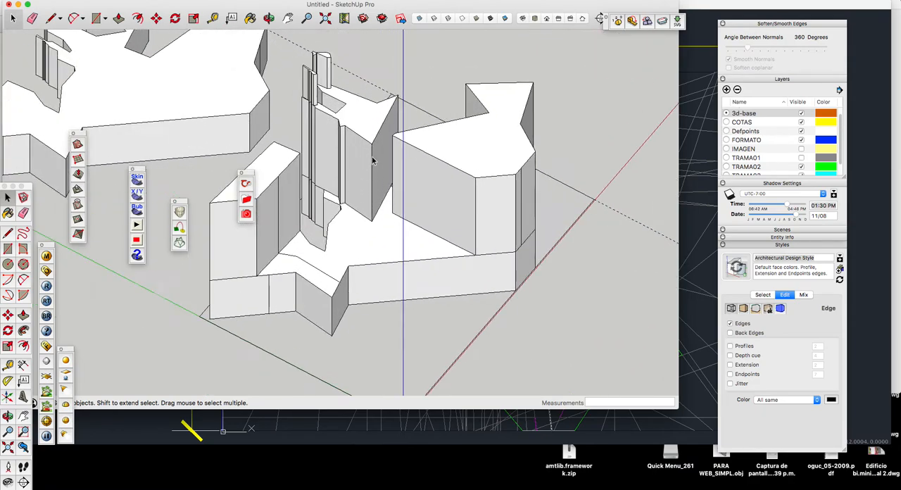
click(432, 166)
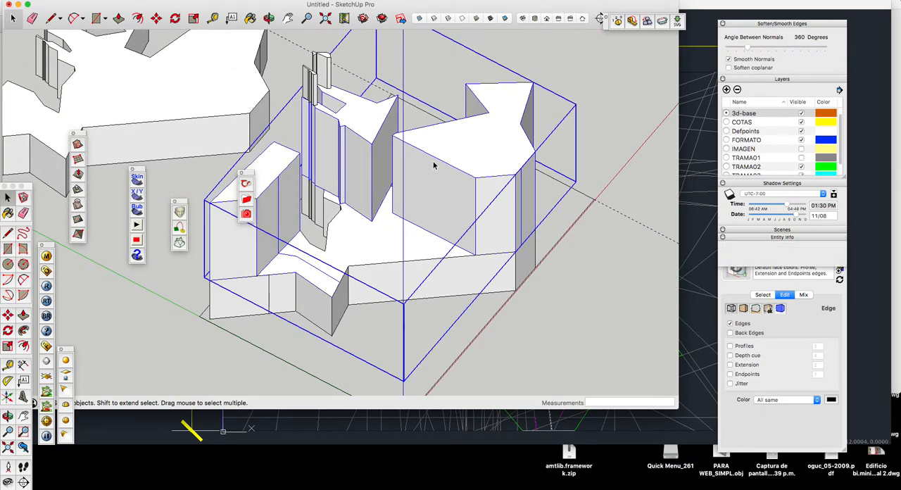
scroll(398, 164, down, 5)
scroll(423, 158, up, 6)
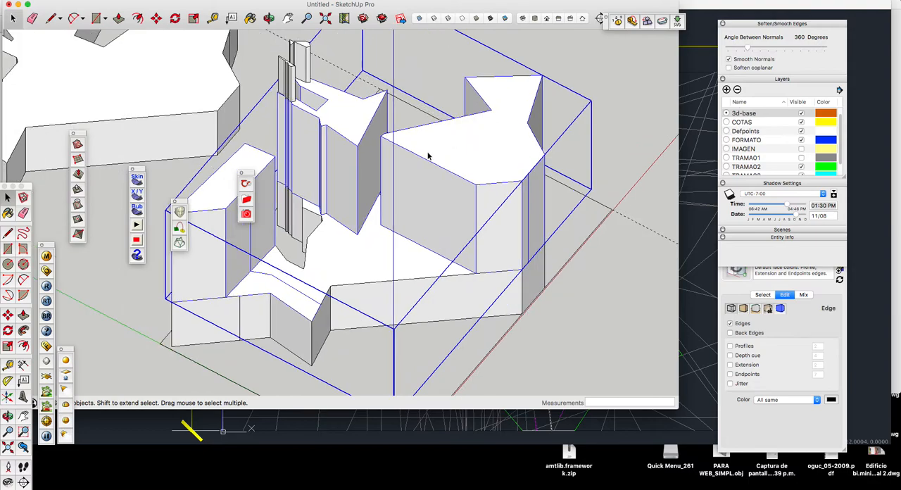
double_click(427, 156)
Step: Move the short top edge at the pointed end of the largest volume straight down to the volume's base
click(415, 155)
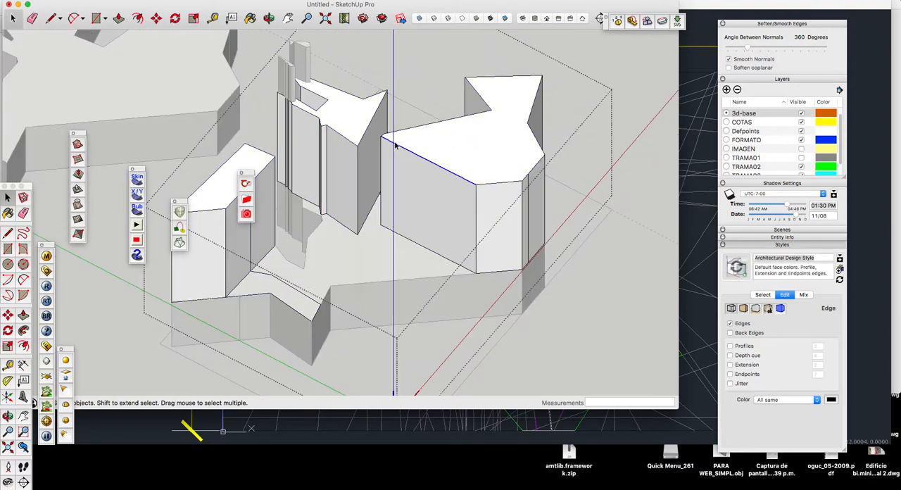
scroll(396, 145, up, 5)
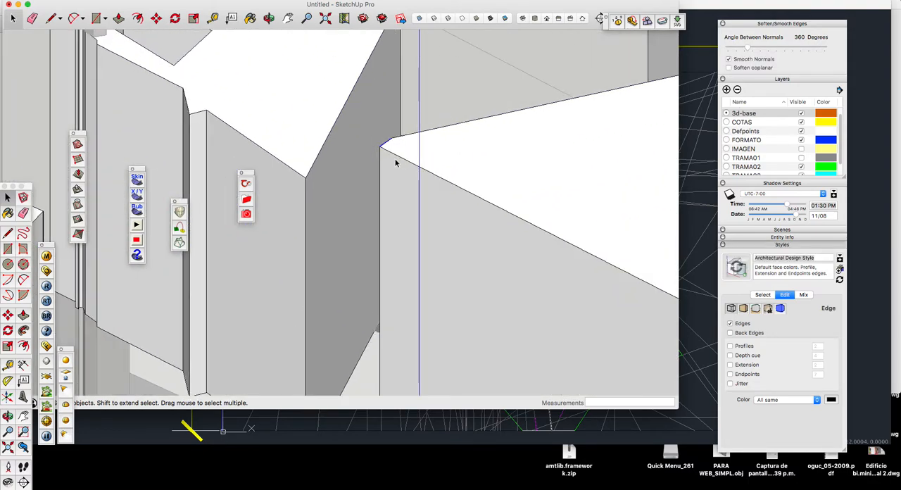
key(m)
click(381, 148)
scroll(394, 125, down, 5)
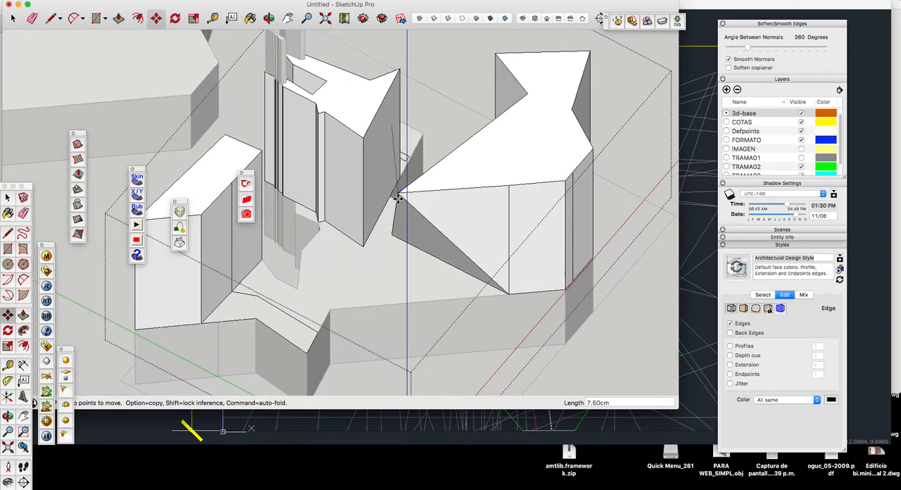
click(391, 233)
scroll(430, 193, down, 5)
Step: Move the adjacent top corner of the largest volume down 15 cm to its base to form a sloping facet
click(270, 21)
drag(384, 113, 531, 183)
scroll(490, 132, up, 5)
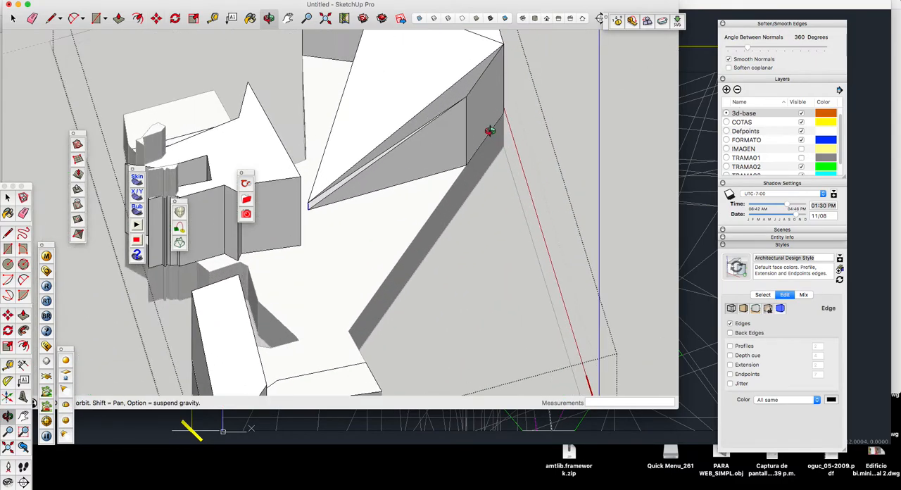
key(m)
click(465, 100)
key(Escape)
click(465, 97)
click(465, 166)
scroll(298, 238, down, 5)
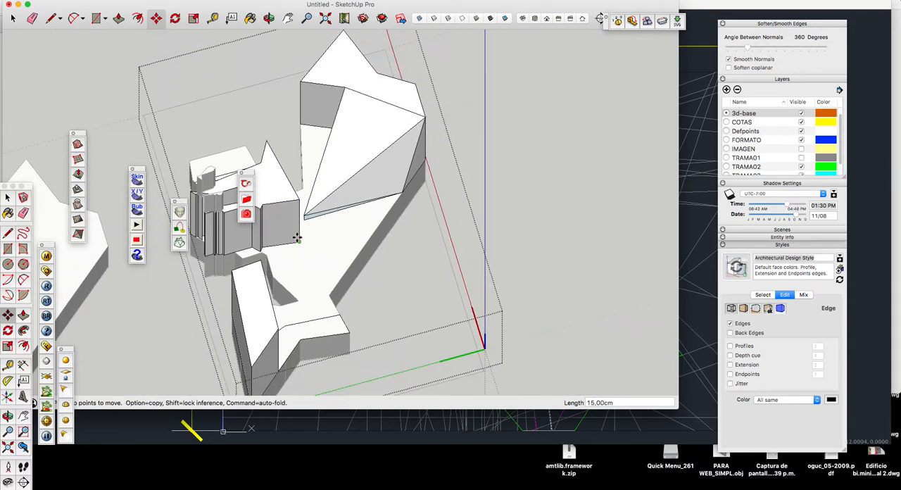
key(space)
click(269, 18)
mouse_move(330, 148)
mouse_down()
mouse_move(416, 171)
mouse_move(293, 163)
mouse_move(317, 153)
mouse_up()
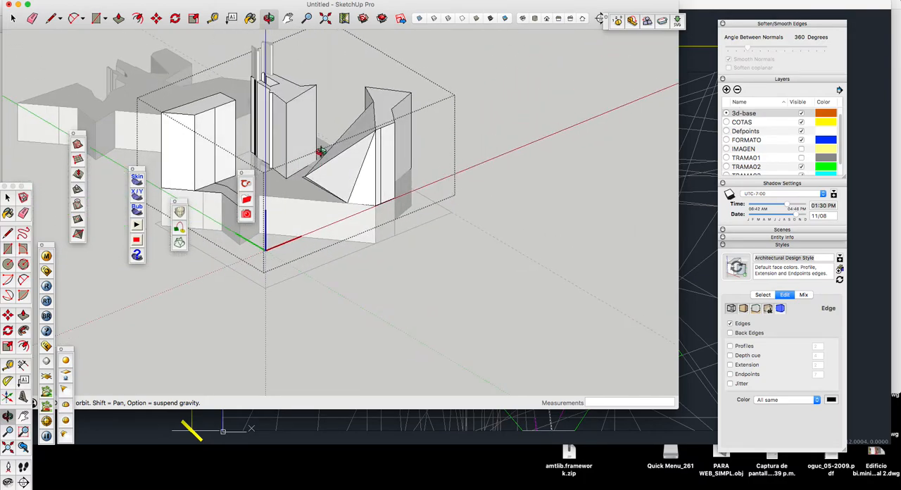
scroll(317, 151, down, 5)
drag(317, 151, 393, 221)
scroll(393, 220, up, 10)
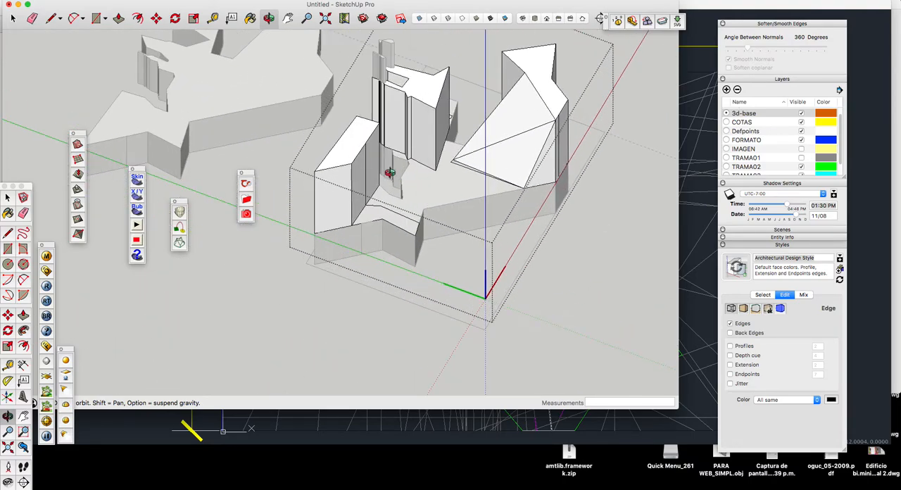
key(space)
scroll(353, 162, up, 3)
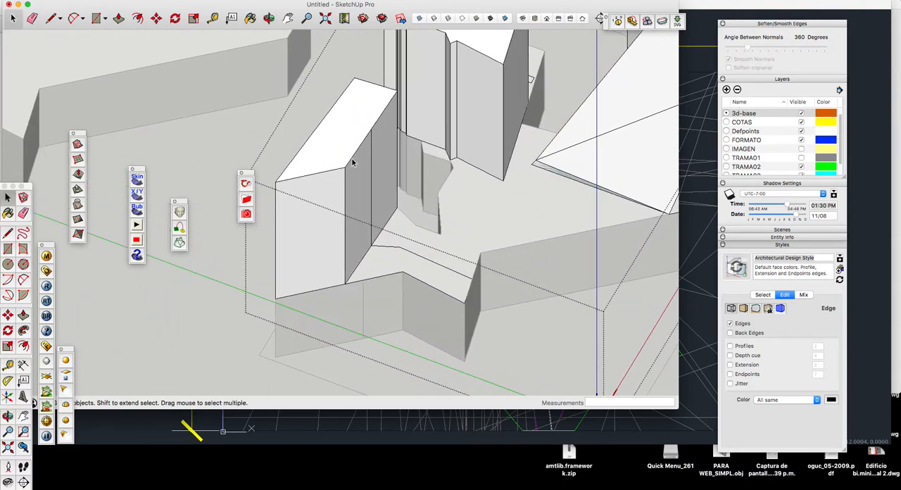
key(m)
key(space)
double_click(375, 126)
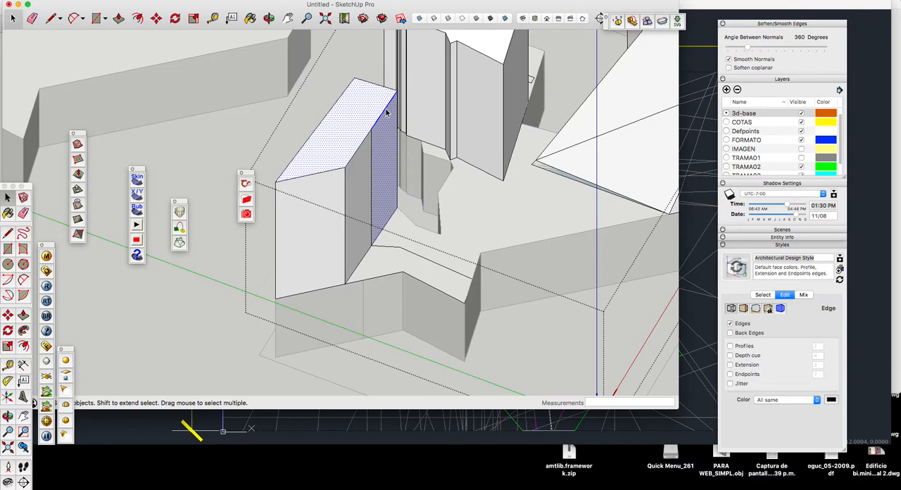
click(386, 113)
key(m)
click(374, 127)
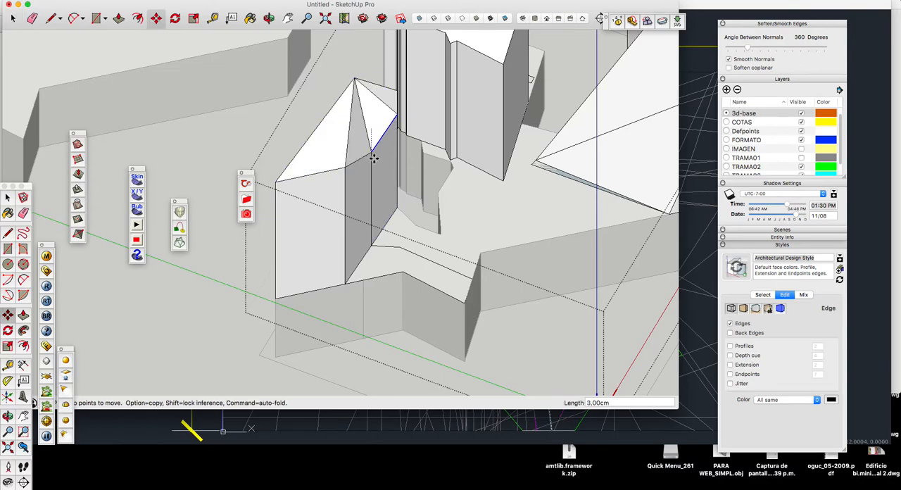
key(Escape)
Step: Move the back edge and the inner long-side edges of the smallest tall volume's top down 12 cm
key(space)
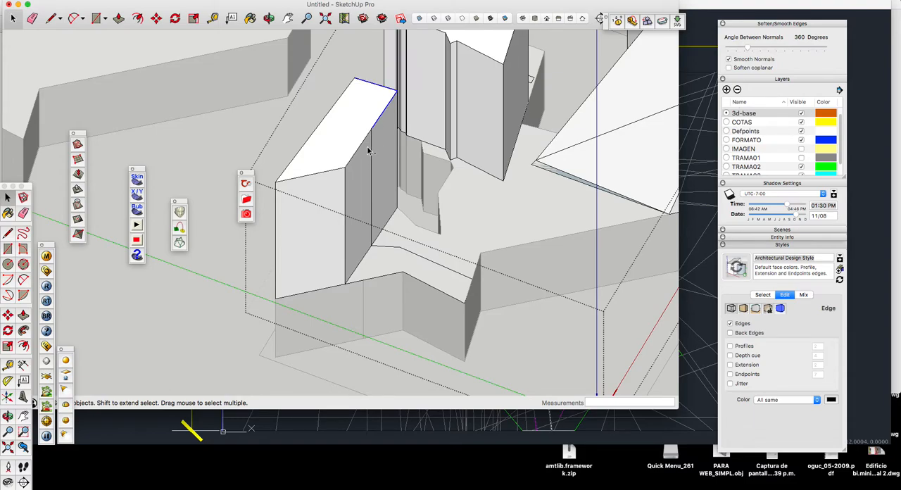
key(m)
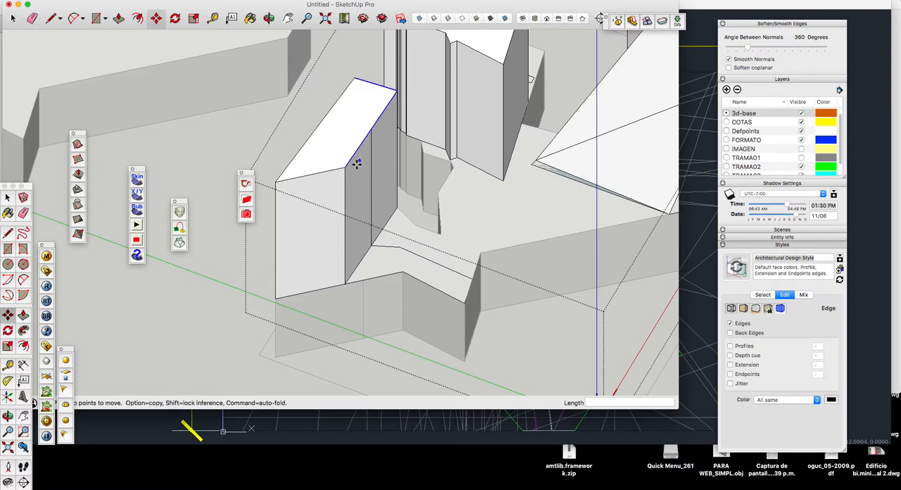
click(346, 168)
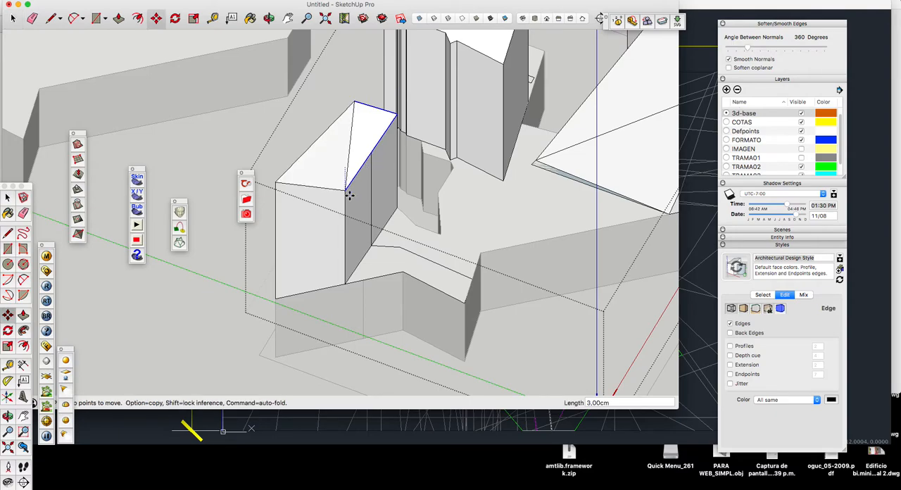
click(345, 260)
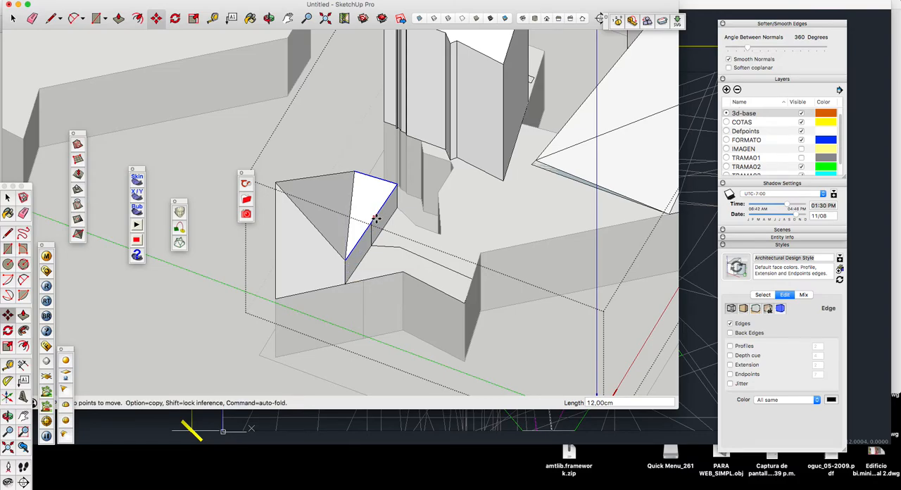
key(space)
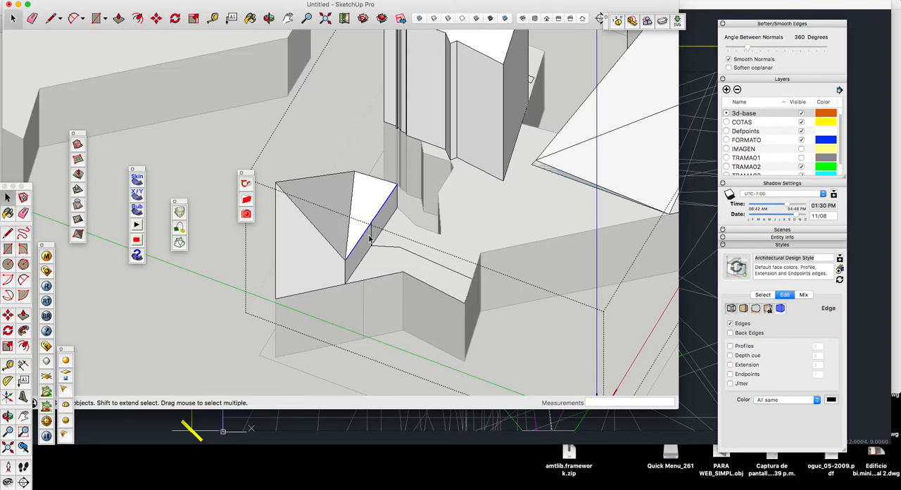
Step: Move the rear segment of the same volume's inner long-side top edge down to its base
key(m)
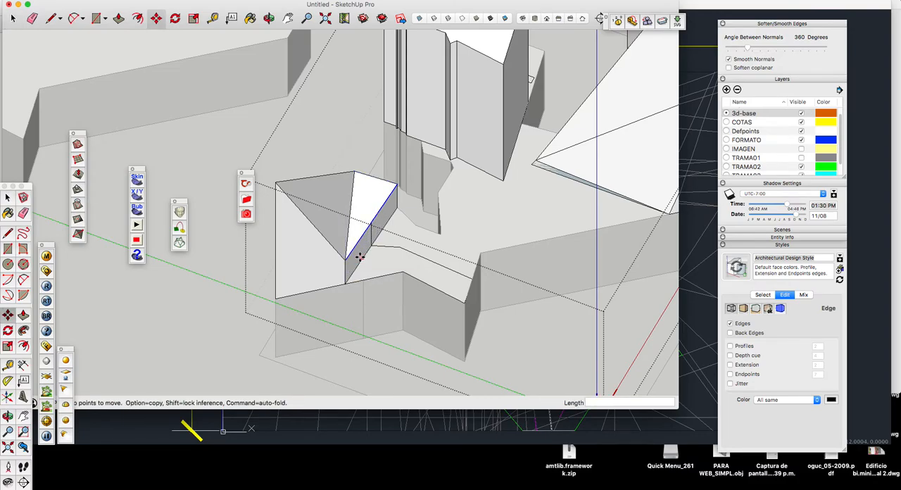
key(space)
click(377, 219)
click(378, 216)
key(m)
click(372, 224)
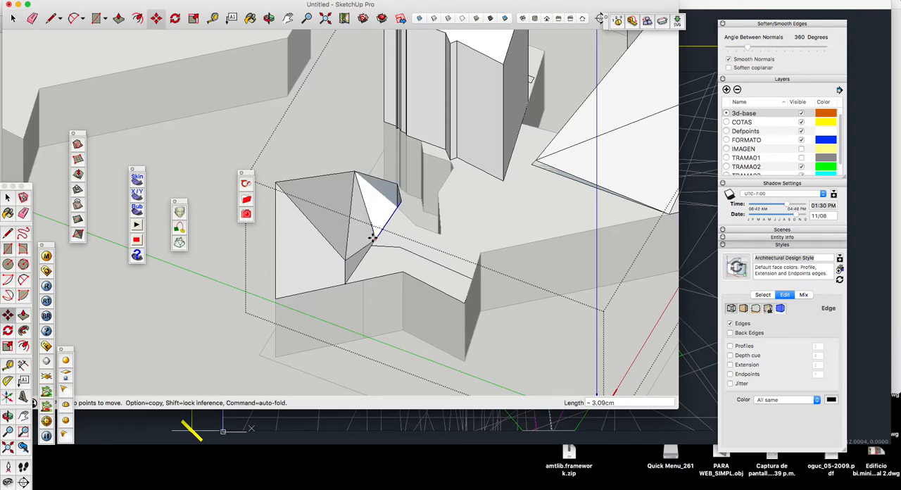
click(371, 244)
scroll(311, 157, down, 5)
key(space)
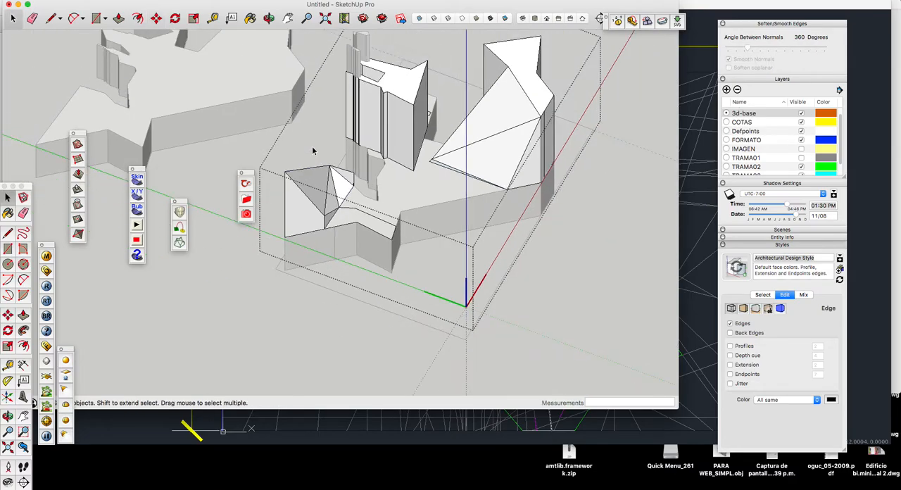
middle_drag(310, 92, 333, 246)
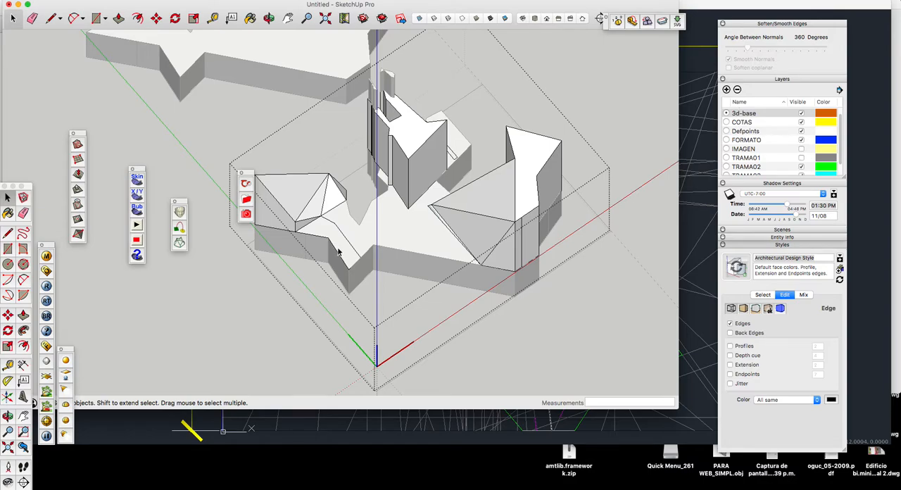
Step: Draw an edge across the base's top face from its inner notch corner to the front corner, splitting off the protruding end
scroll(353, 257, up, 2)
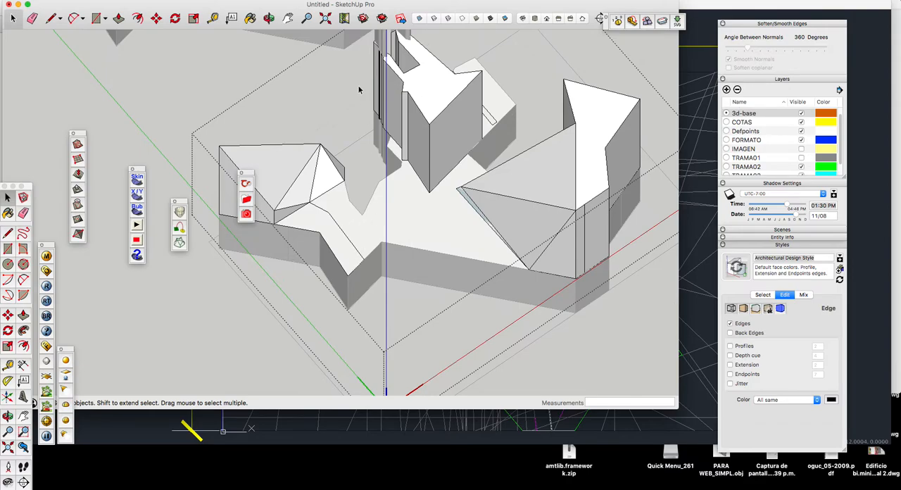
middle_drag(426, 289, 338, 208)
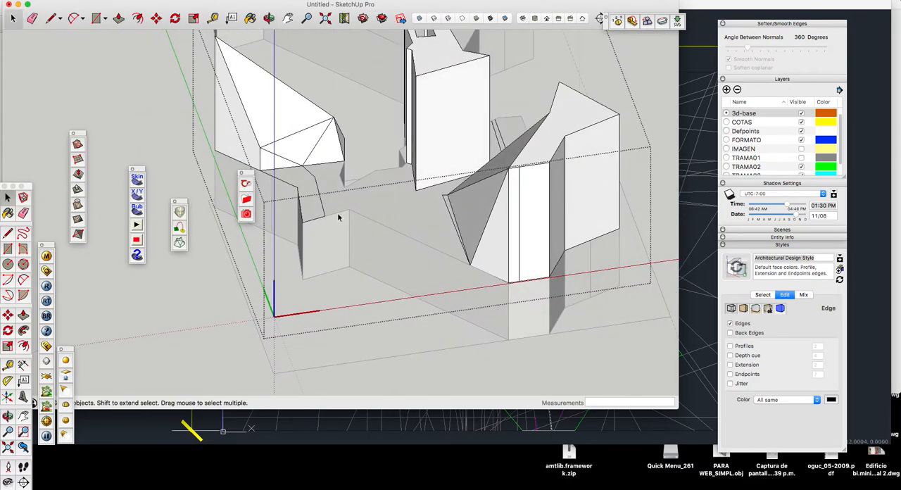
scroll(338, 217, up, 2)
scroll(465, 303, down, 3)
scroll(364, 239, up, 5)
click(377, 229)
key(l)
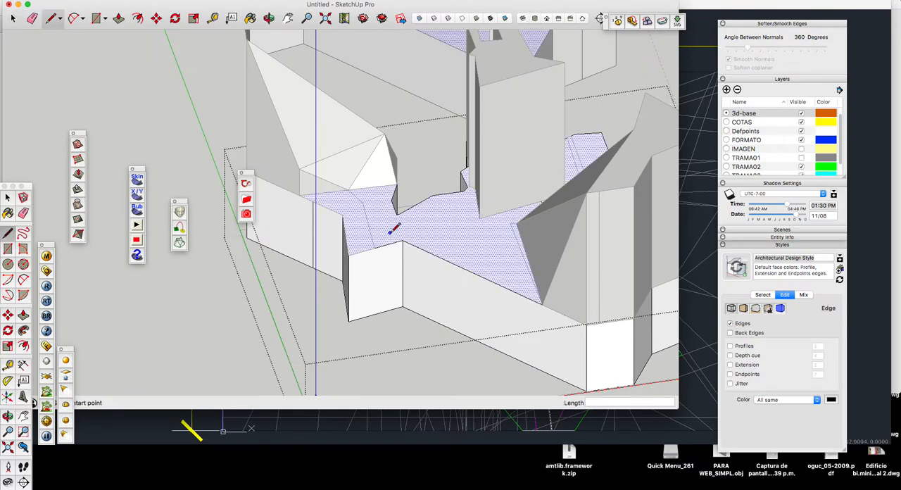
scroll(390, 236, up, 2)
scroll(500, 235, down, 2)
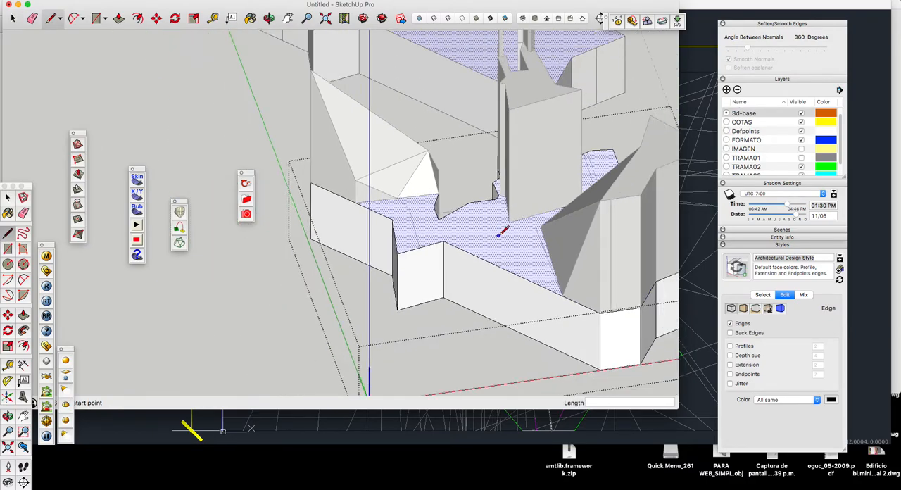
scroll(450, 218, up, 3)
click(433, 215)
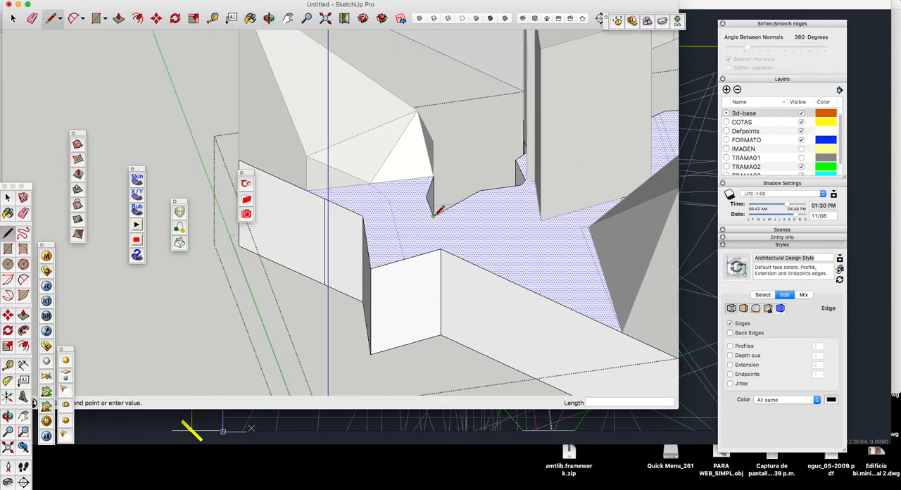
click(441, 250)
key(space)
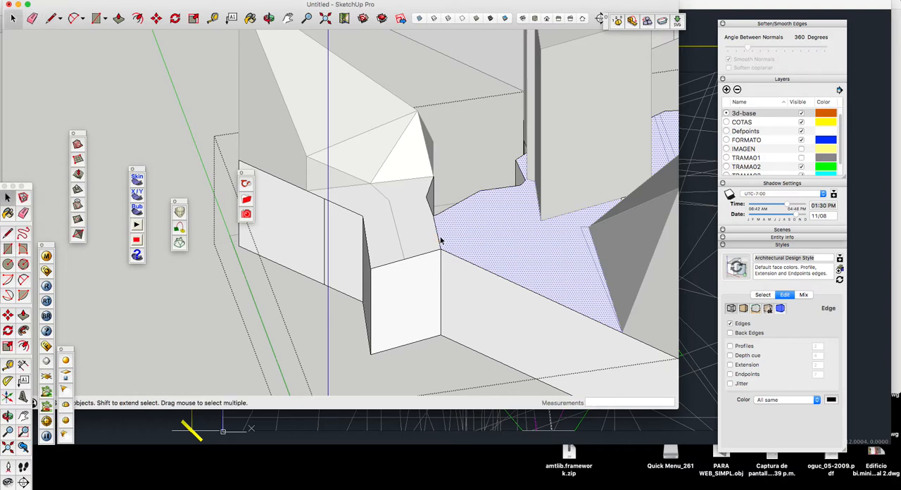
click(437, 239)
key(m)
click(440, 250)
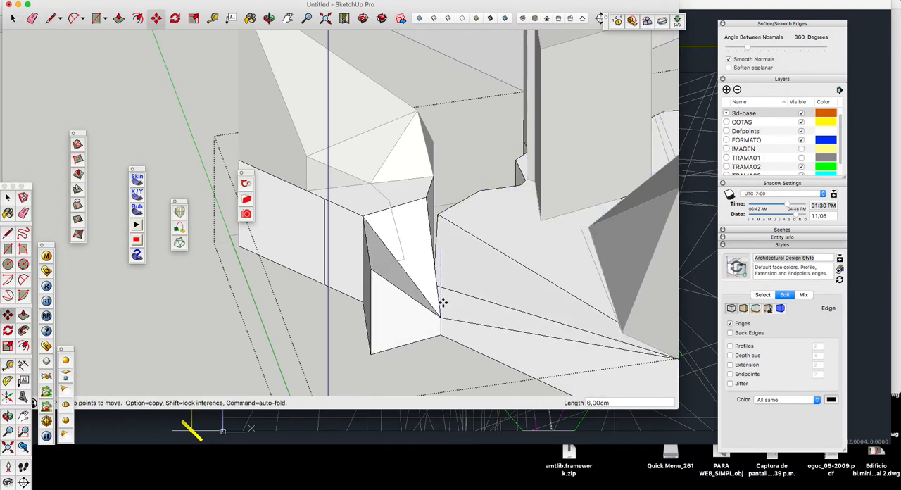
key(Escape)
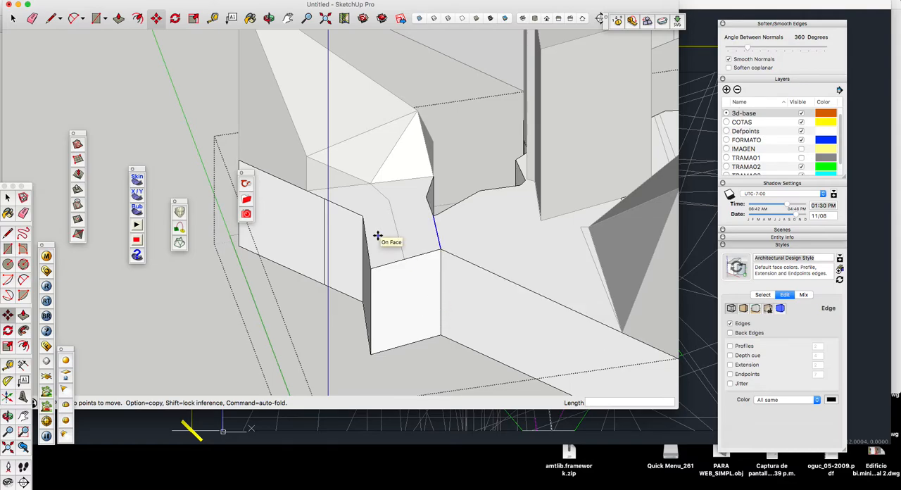
Step: Draw a trial edge across the base's protruding end between its two side corners and delete it
key(l)
scroll(376, 226, up, 3)
click(353, 209)
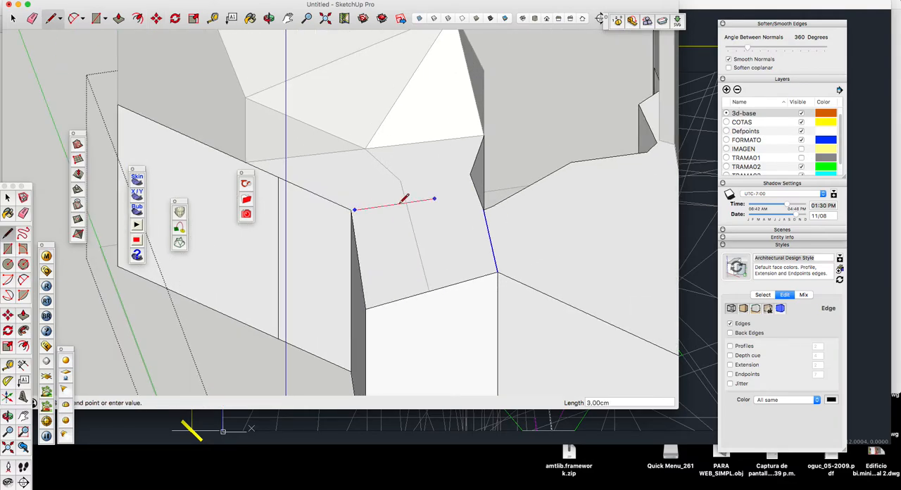
click(471, 176)
key(space)
click(460, 211)
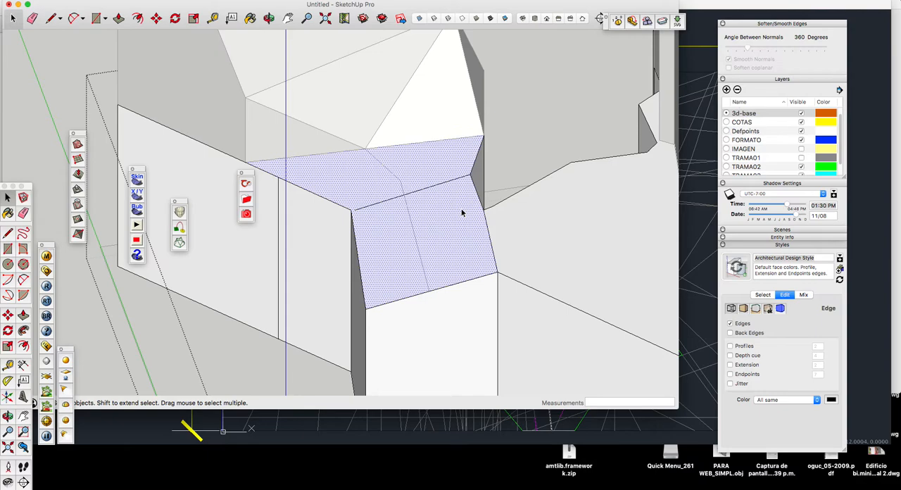
click(441, 184)
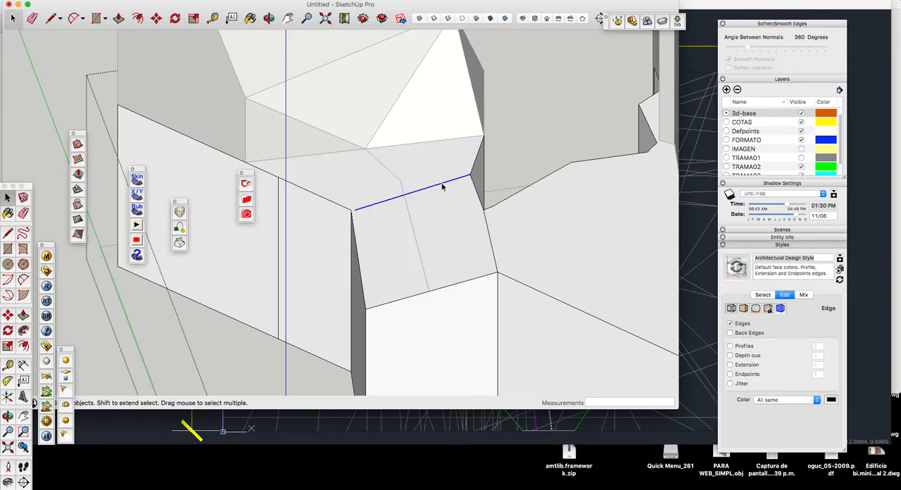
key(Delete)
Step: Draw an edge across the base's protruding end, joining the exact corner points on both sides, to separate the end face
key(l)
click(470, 174)
click(351, 209)
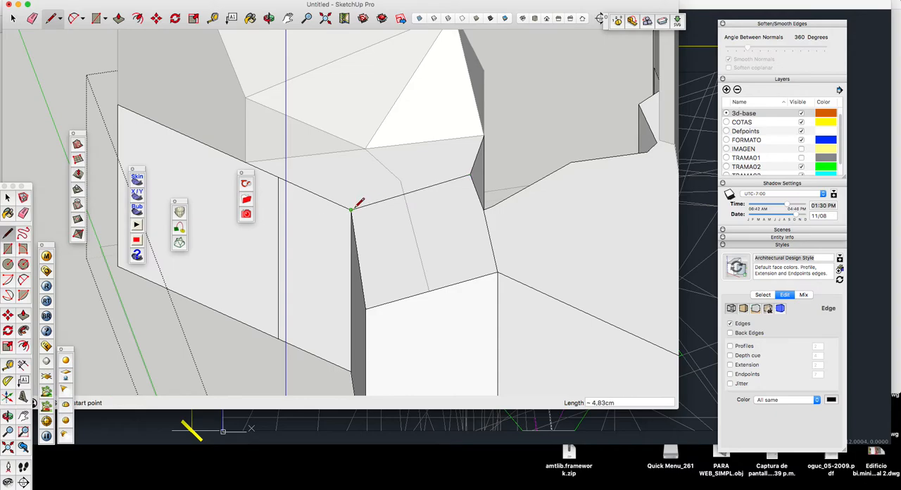
key(space)
click(378, 231)
middle_drag(388, 221, 411, 214)
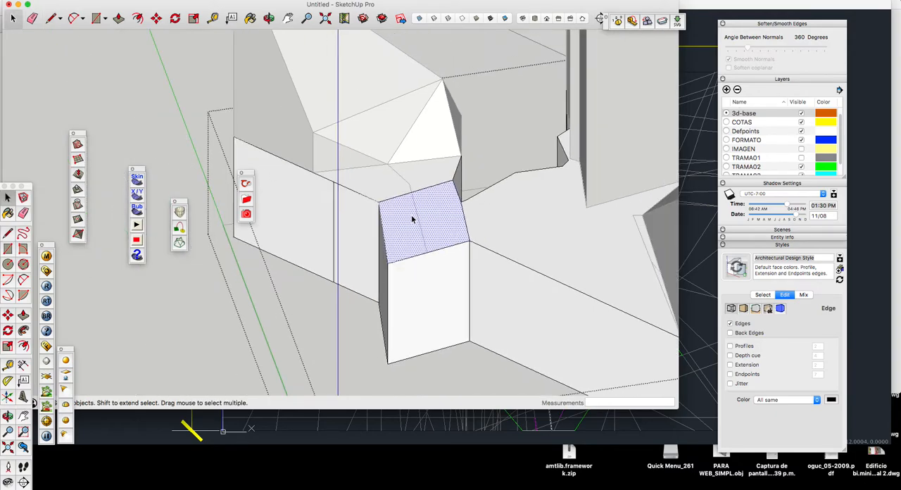
key(m)
click(391, 264)
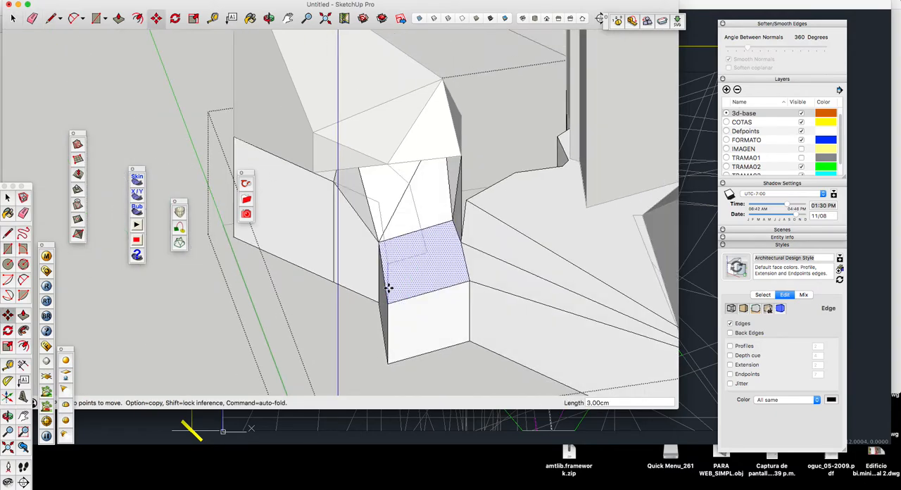
key(Escape)
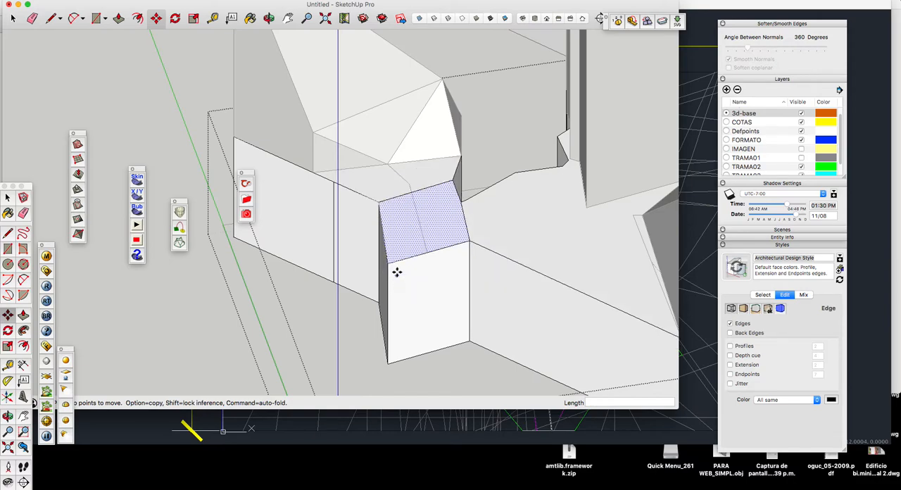
Step: Draw edges on the base's top along the foot of the faceted volume, through its middle corner to the inner corner
key(l)
scroll(338, 177, up, 3)
click(283, 155)
click(397, 142)
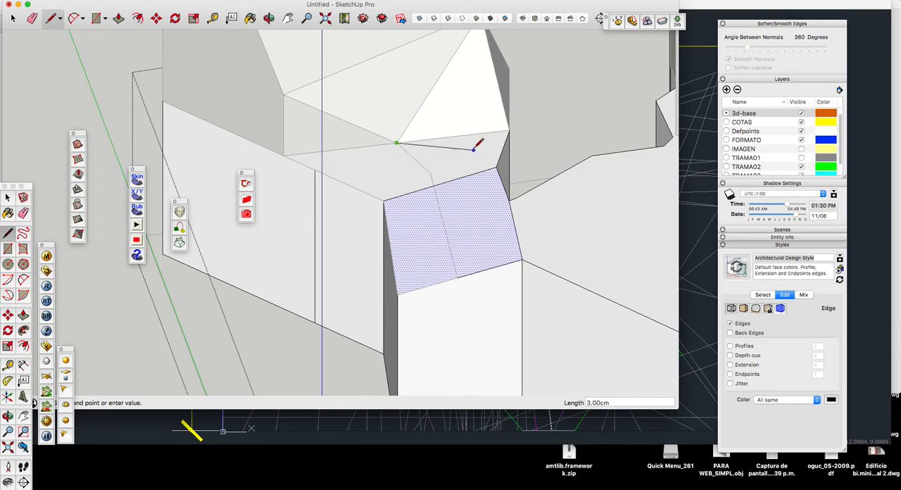
click(509, 130)
middle_drag(510, 131, 511, 135)
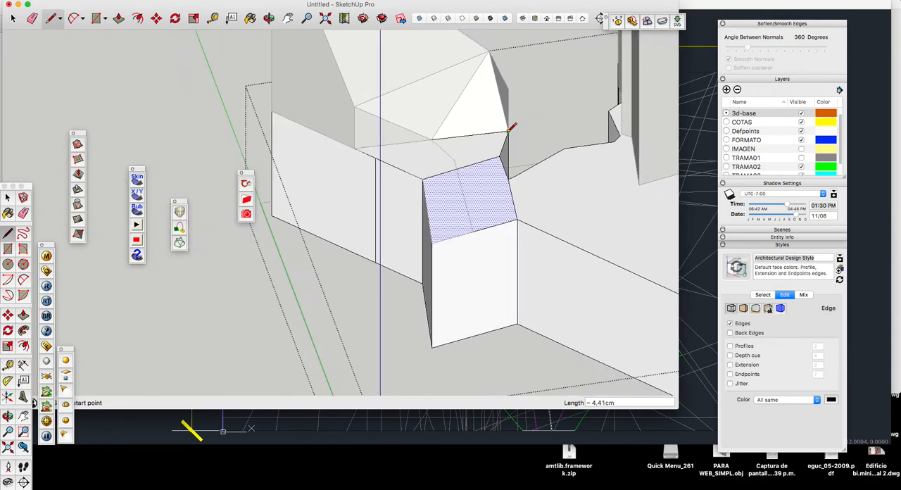
Step: Move the end face of the base's protruding part straight down 6 cm to form sloping facets behind it
key(space)
click(484, 150)
click(451, 221)
key(m)
drag(435, 255, 433, 310)
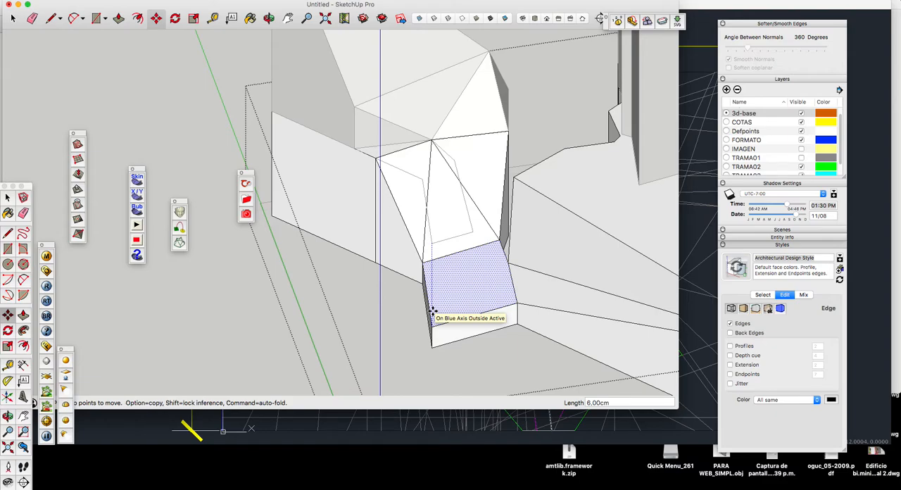
key(Return)
scroll(440, 240, down, 3)
key(space)
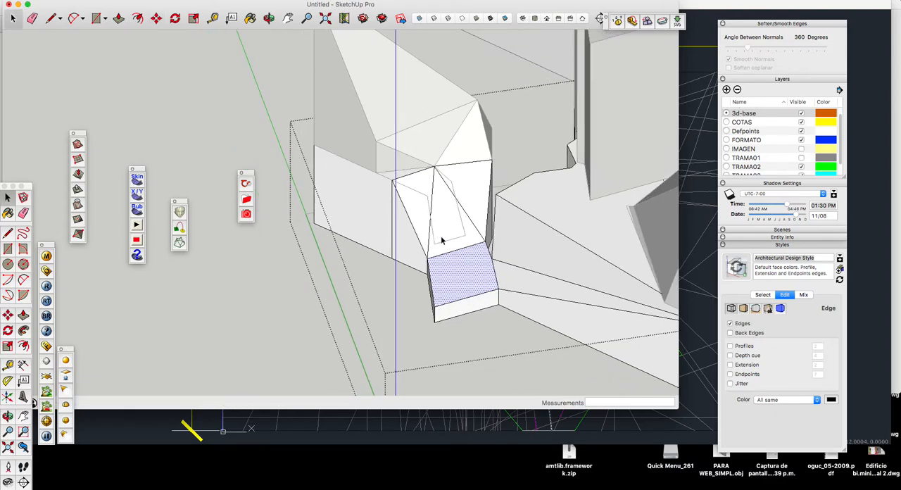
Step: Draw edges on the base's top around the tall volume's foot and along the largest volume's foot to enclose the area between them
click(269, 18)
drag(286, 123, 402, 232)
scroll(402, 231, down, 4)
drag(454, 211, 415, 204)
scroll(414, 204, up, 10)
key(l)
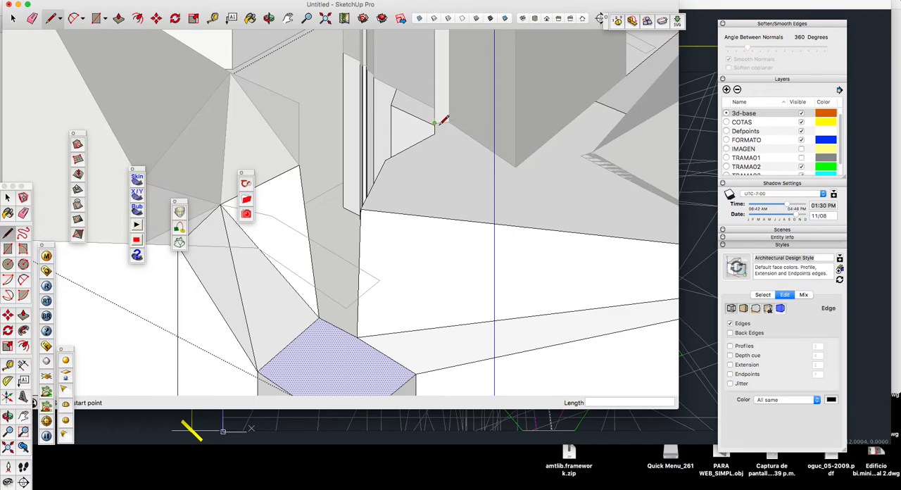
click(447, 123)
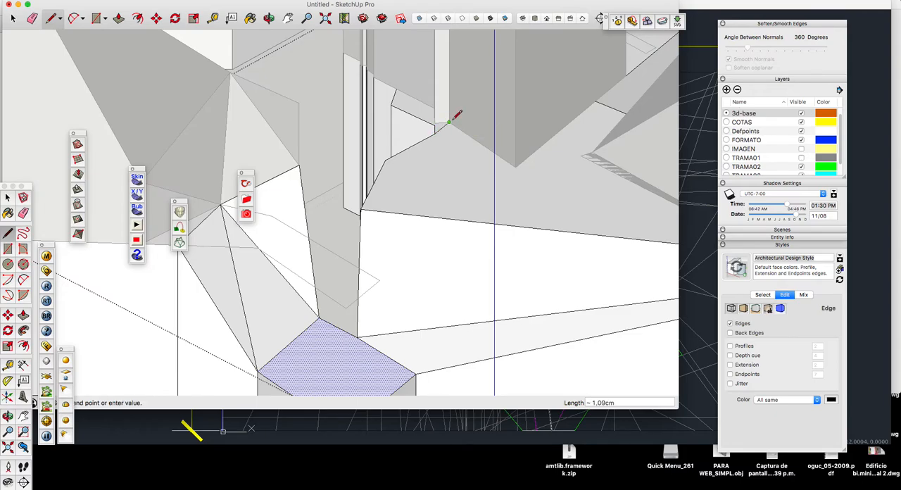
click(516, 167)
scroll(446, 182, down, 3)
scroll(529, 170, up, 3)
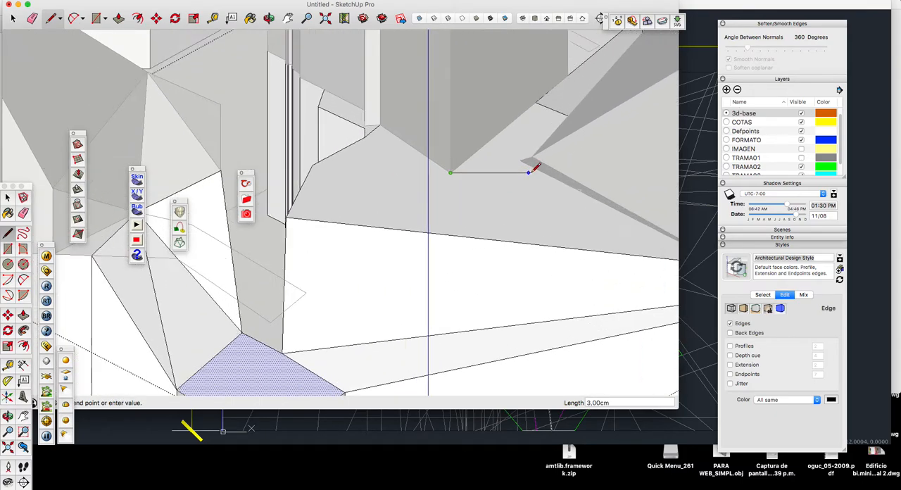
middle_drag(358, 161, 572, 217)
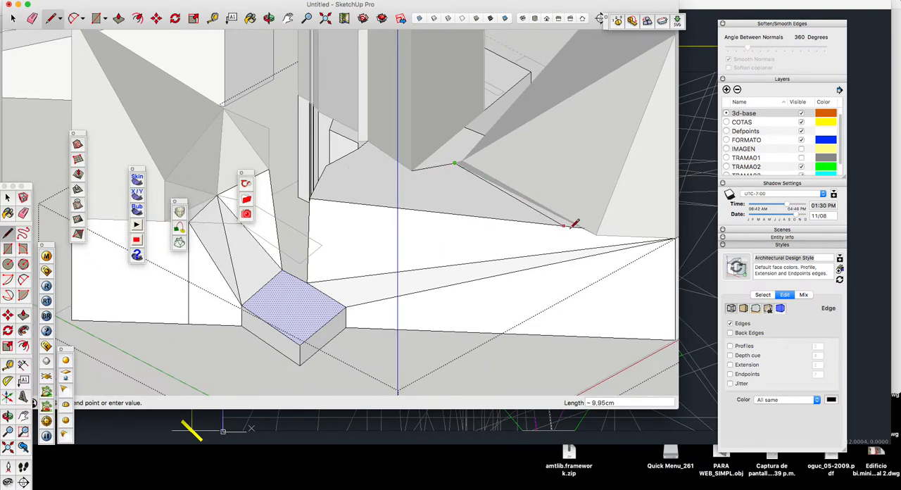
key(space)
Step: Try to move the enclosed base face between the volumes down 4 cm, and undo the move
scroll(583, 225, down, 3)
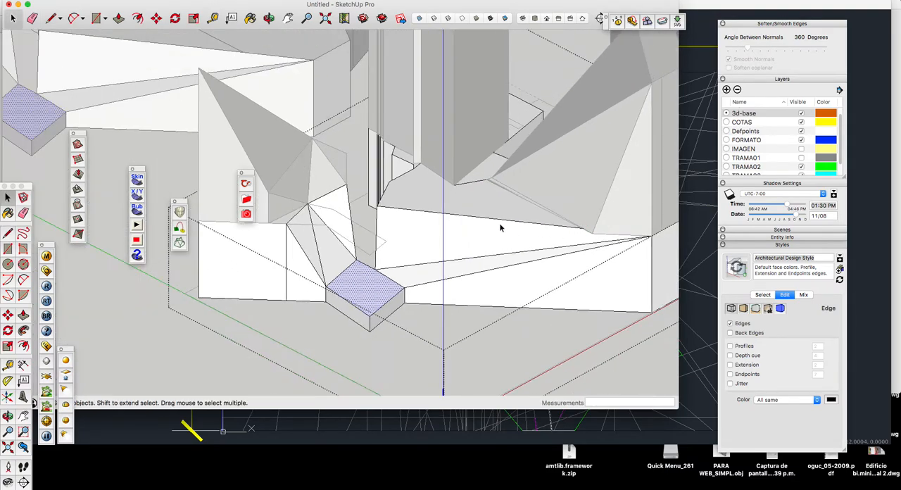
click(413, 206)
scroll(413, 206, up, 3)
key(m)
drag(365, 209, 366, 262)
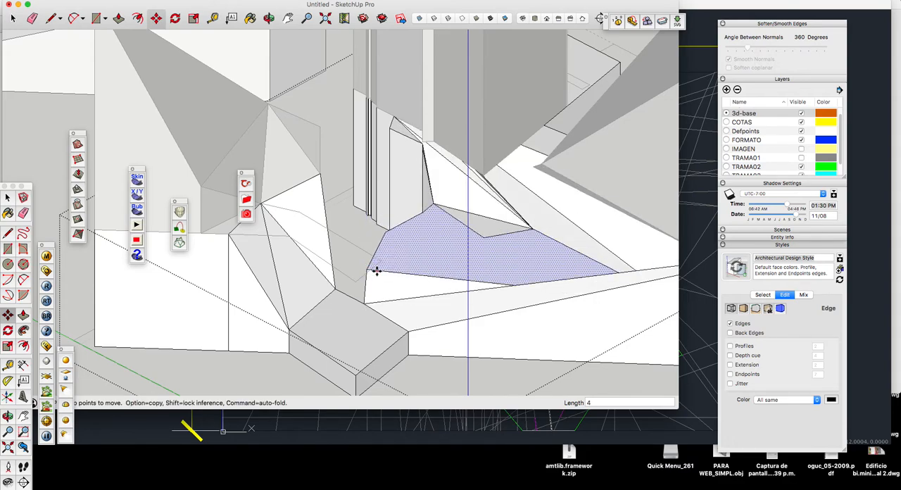
key(space)
scroll(365, 279, up, 1)
key(super+z)
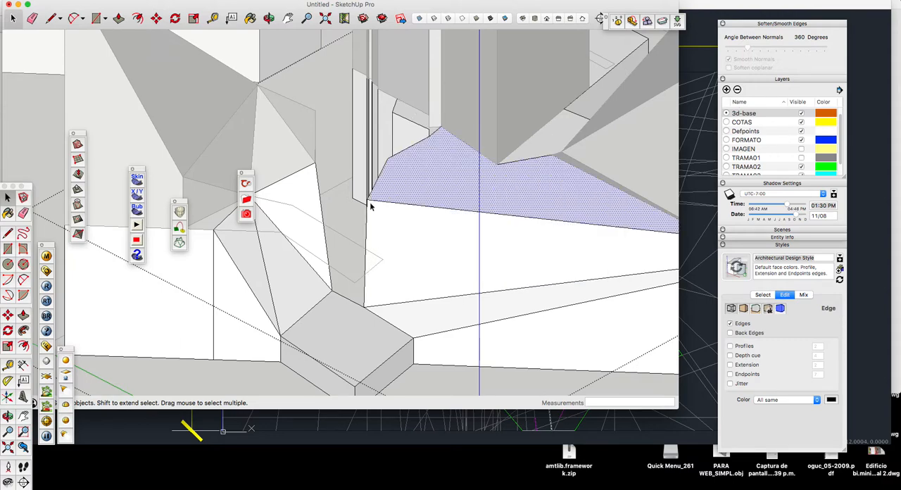
Step: Move the enclosed base face between the volumes straight down to slope the surfaces around it
key(m)
drag(366, 200, 371, 257)
key(space)
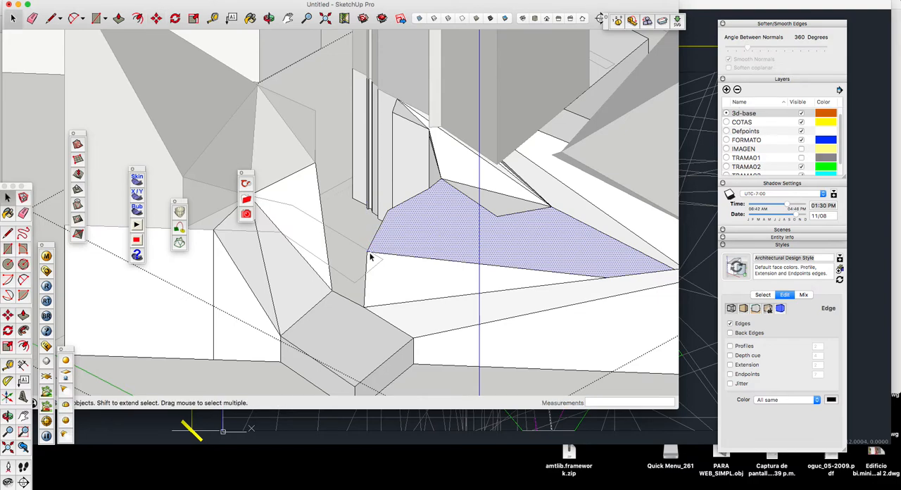
Step: Move the lowered face's front inner corner straight down to meet the edge beside the protruding end
key(m)
click(367, 251)
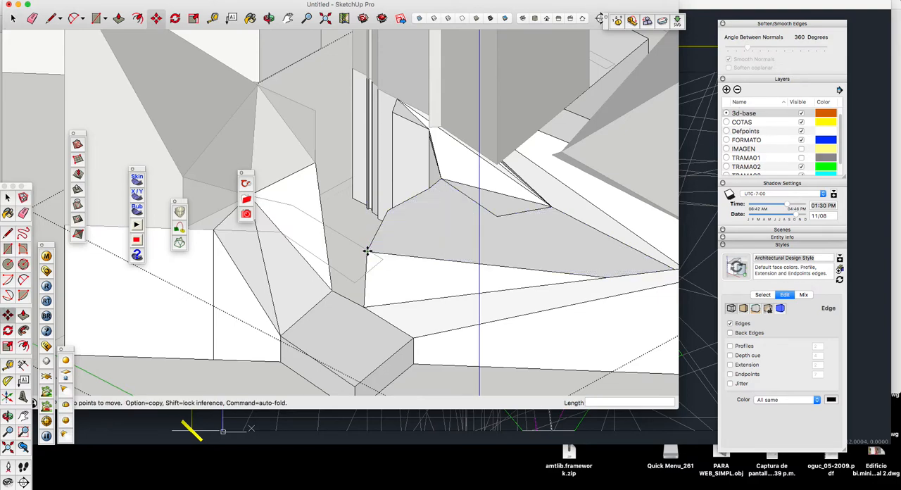
click(364, 303)
scroll(360, 271, down, 3)
scroll(360, 271, down, 2)
key(space)
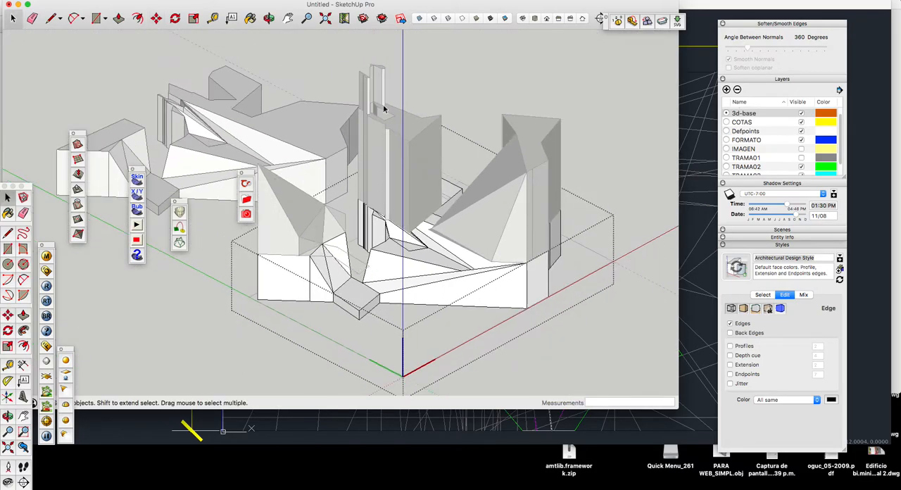
Step: Examine the reshaped base and volumes from several angles
click(269, 17)
drag(310, 141, 215, 182)
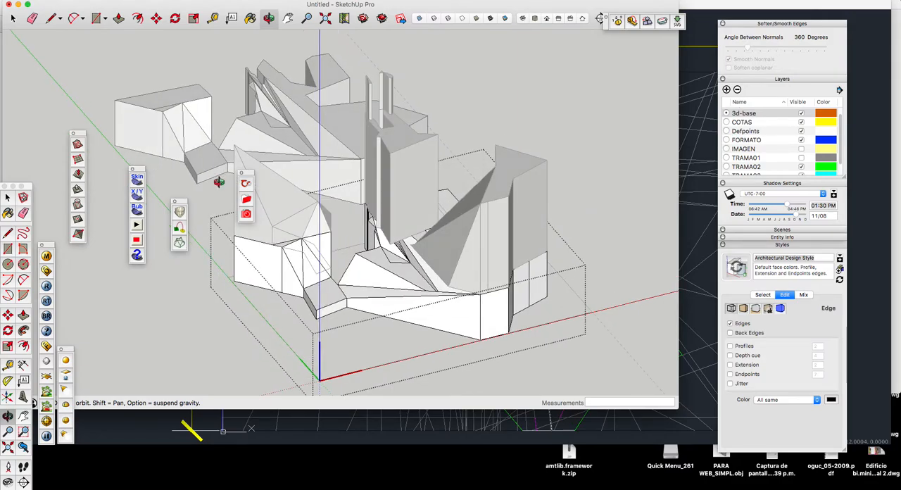
drag(335, 229, 297, 157)
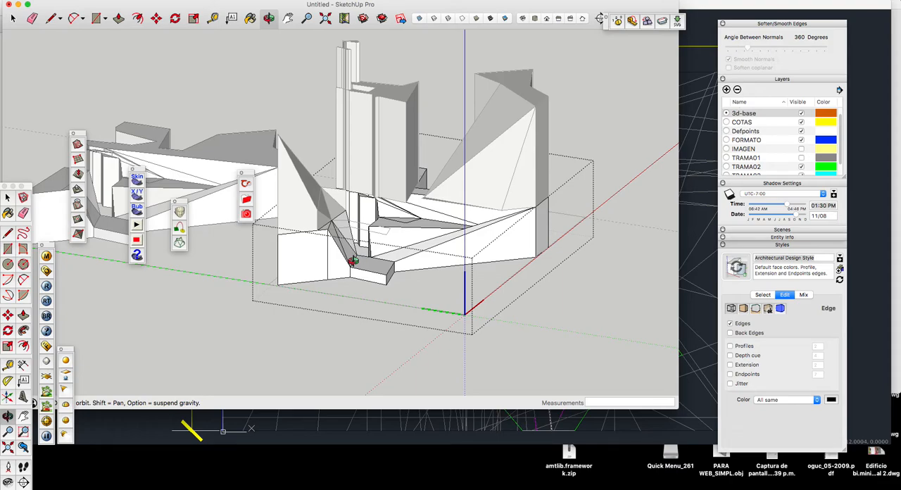
drag(363, 232, 333, 179)
scroll(410, 181, down, 3)
drag(406, 205, 359, 178)
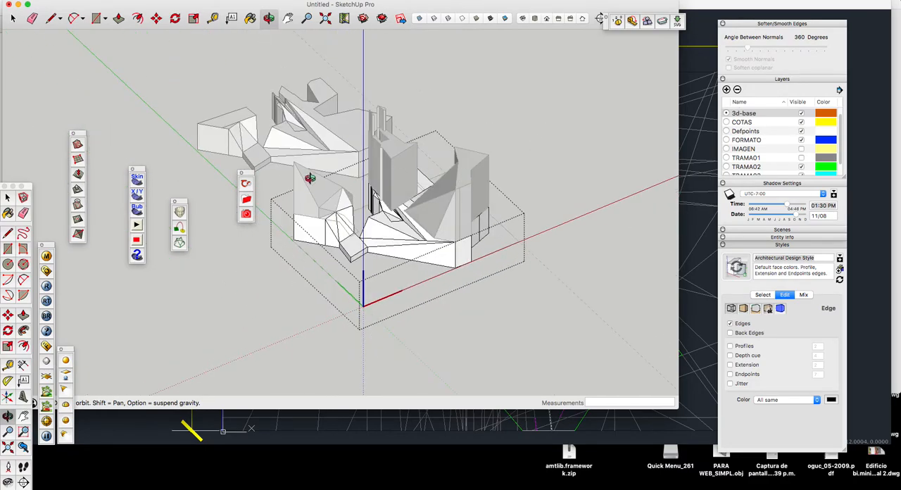
drag(396, 225, 378, 243)
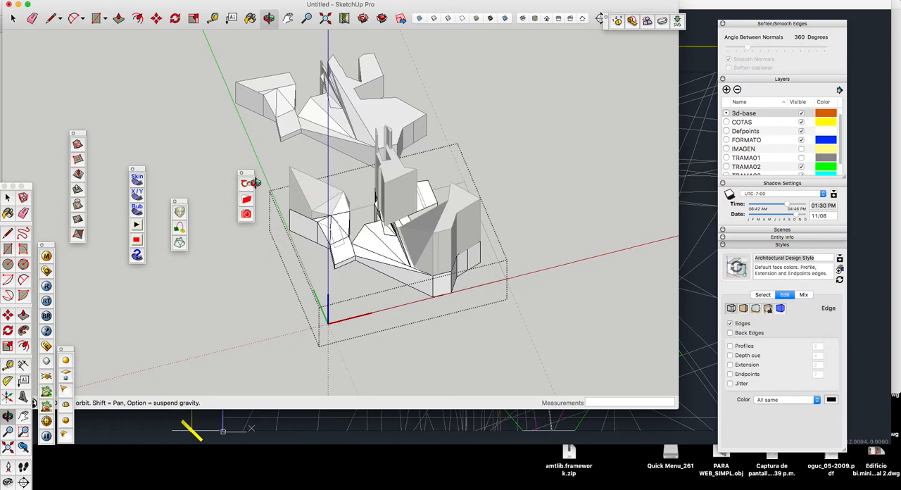
Step: Inside the upper volumes' group, move the outer pointed top corner of the volume near the green axis straight down about 6 cm
scroll(261, 182, up, 3)
key(space)
double_click(317, 177)
scroll(311, 169, up, 2)
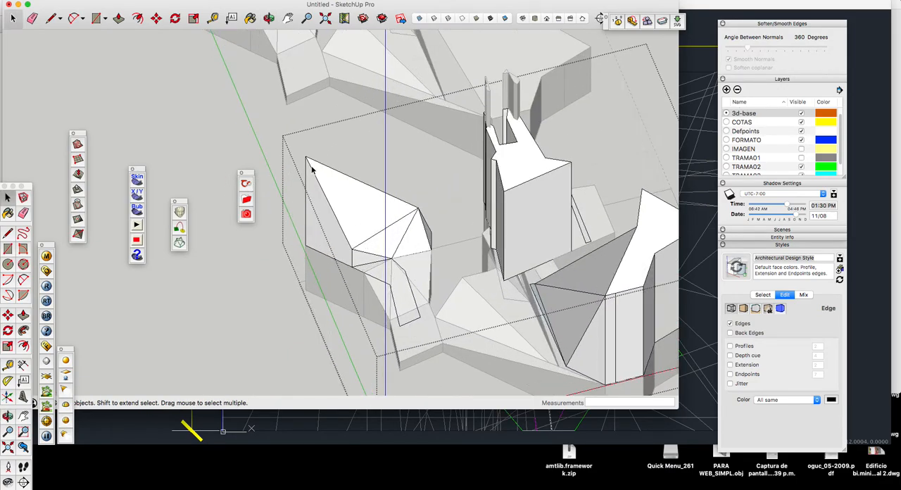
key(m)
click(306, 160)
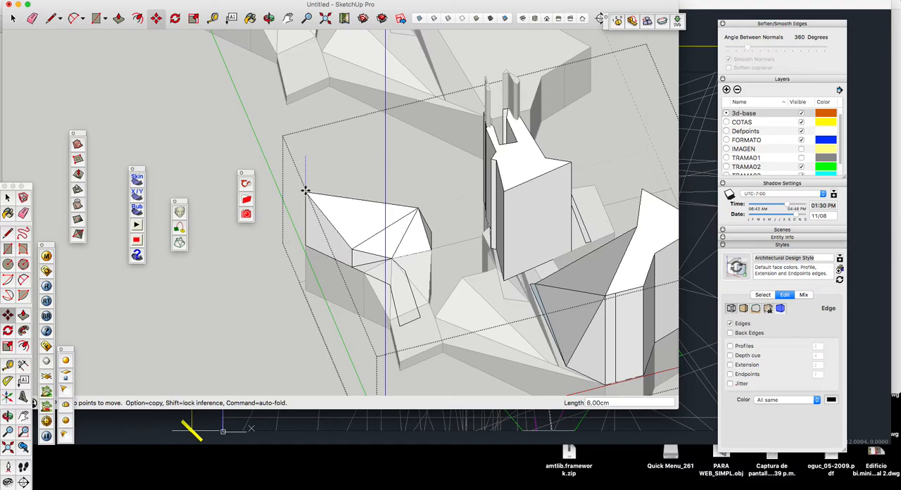
click(306, 192)
key(space)
scroll(295, 194, down, 3)
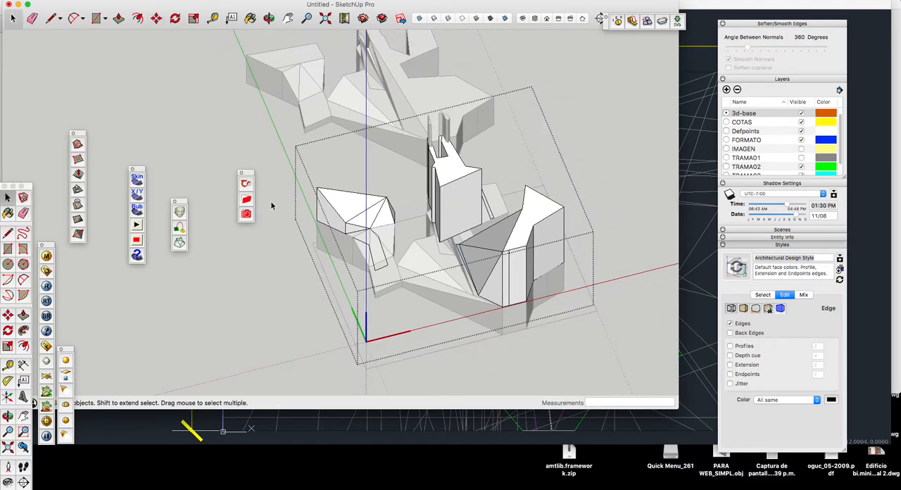
click(278, 202)
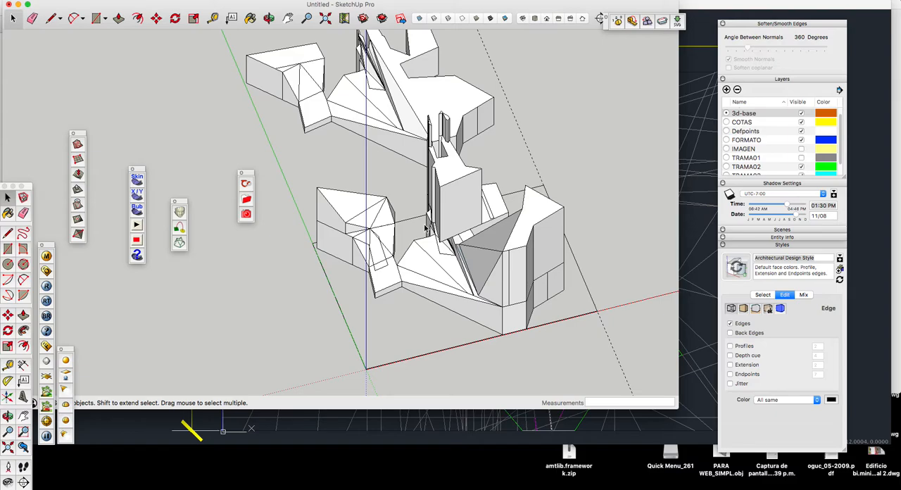
Step: Examine the sloped volumes on their base alongside the copy behind them from a wider and a rotated view
scroll(426, 226, down, 2)
scroll(445, 292, down, 3)
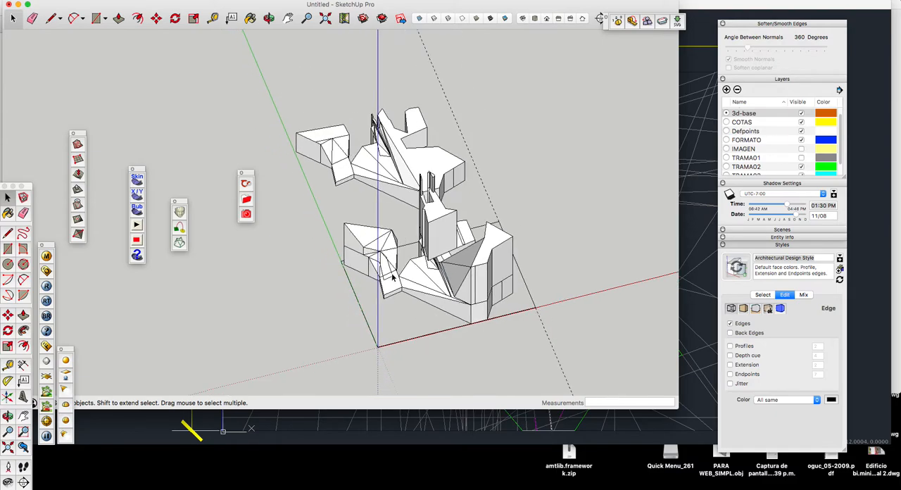
click(268, 19)
drag(261, 85, 529, 289)
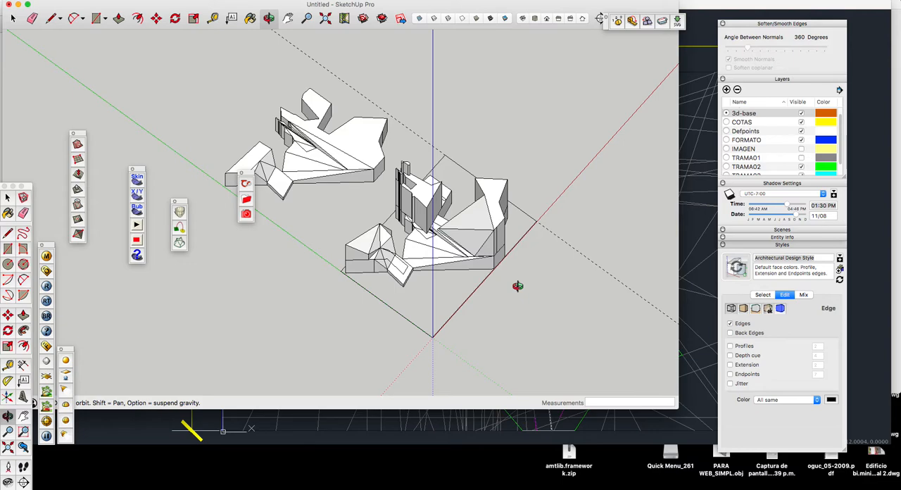
drag(490, 279, 456, 262)
scroll(456, 262, up, 4)
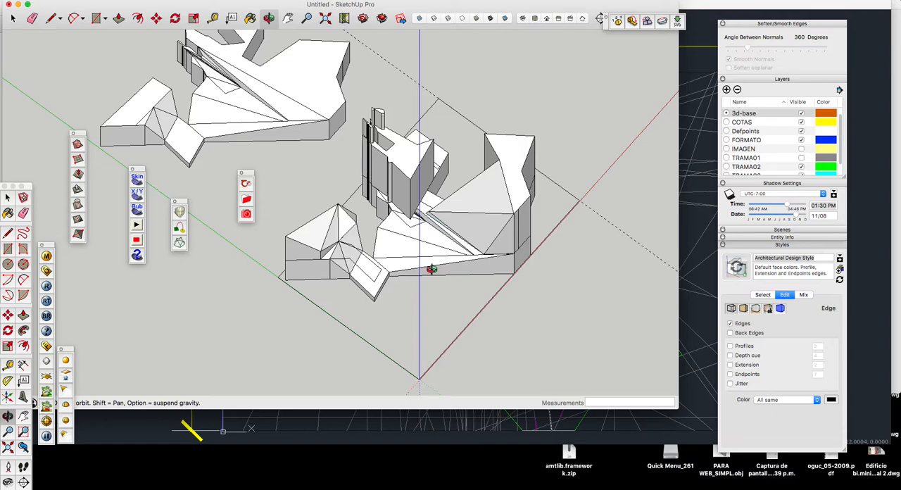
Step: Switch to the AutoCAD drawing GEOMETRIAS TRAZADAS_model.dwg to review the traced TRAMA contours
click(135, 426)
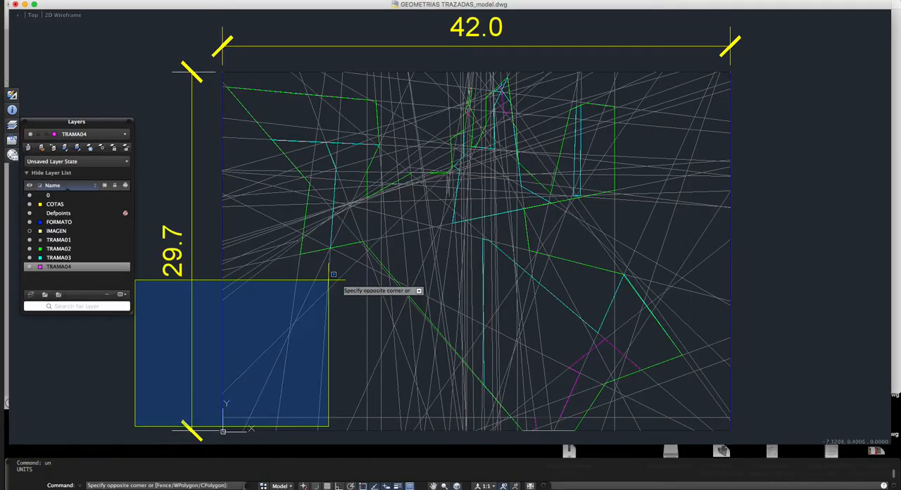
click(316, 260)
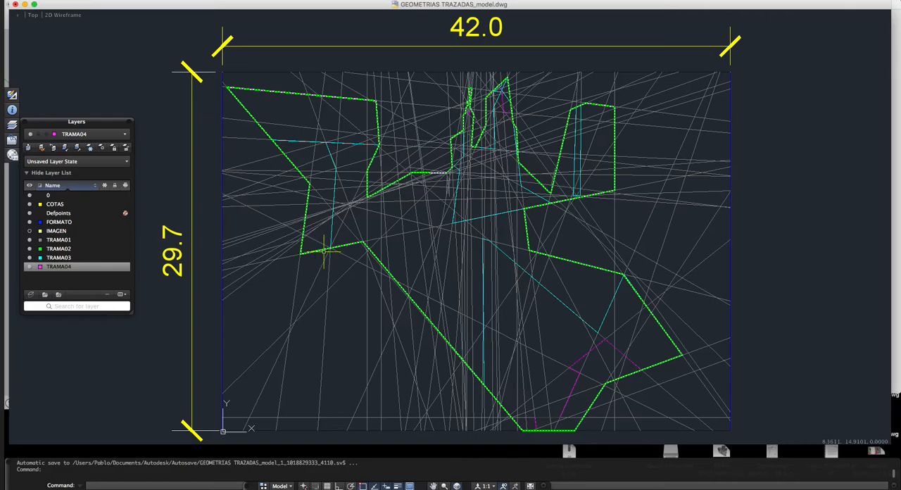
Step: Switch back to the SketchUp model and delete the copy of the volumes standing behind the sloped ones
key(ctrl+Up)
click(406, 329)
scroll(322, 201, down, 4)
click(299, 167)
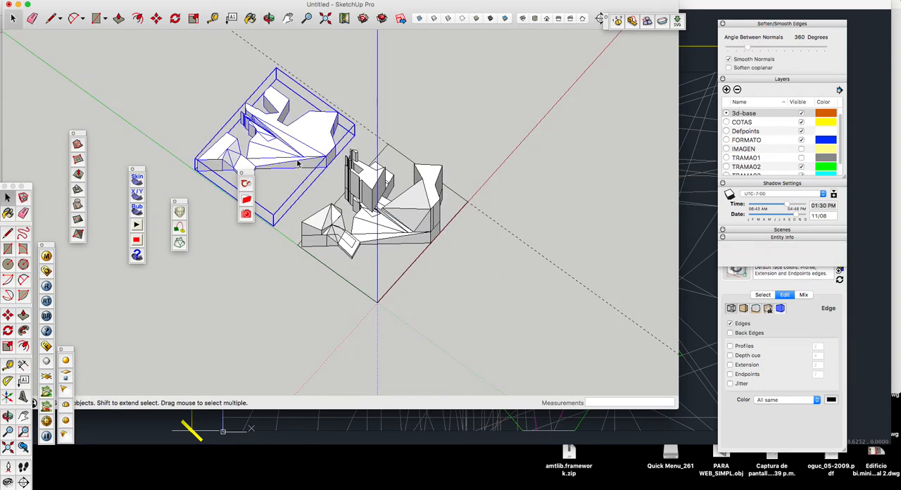
key(Delete)
Step: Save the model under the name GEOMETRIAS TRAZADAS in the COMPARTIDO folder
click(74, 0)
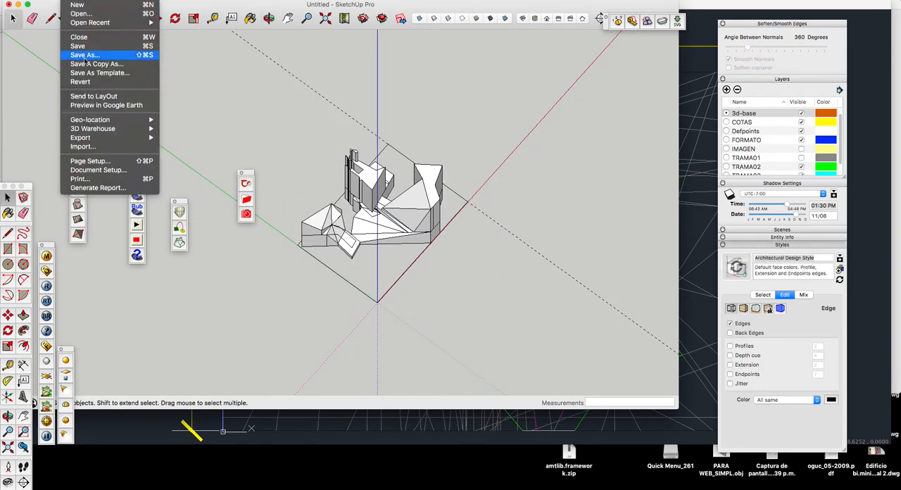
click(94, 58)
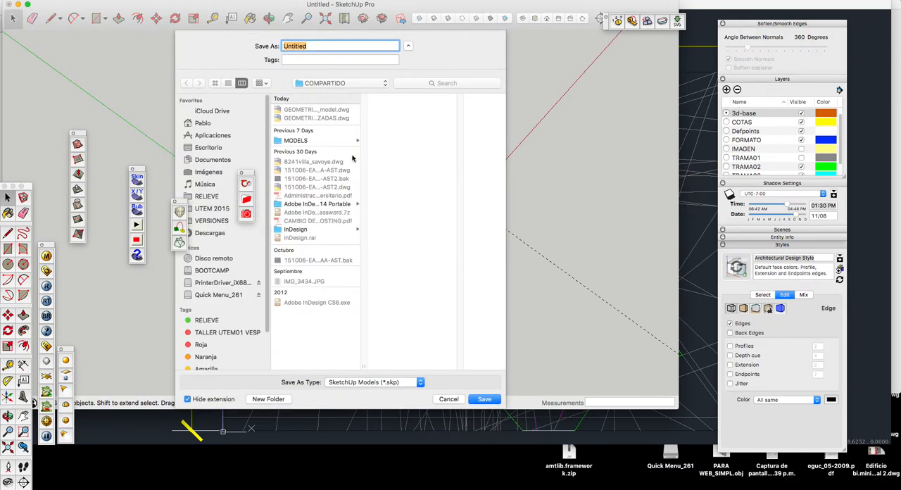
click(328, 119)
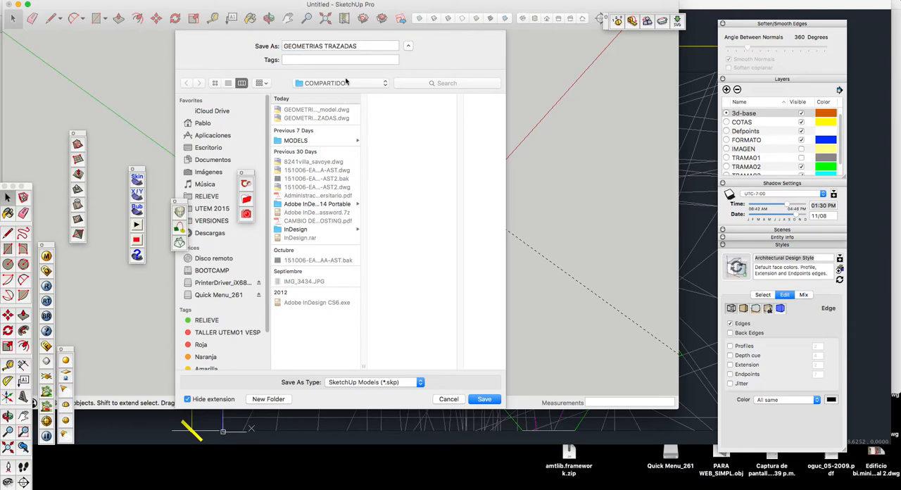
click(483, 404)
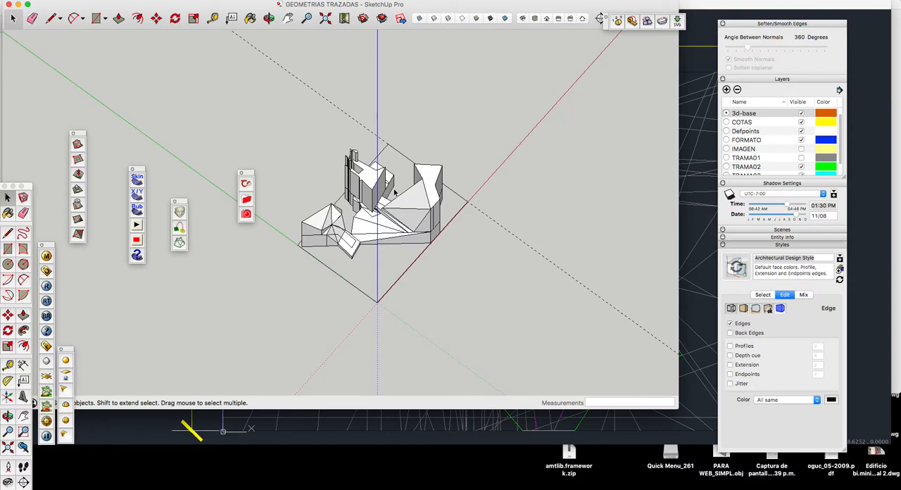
Step: Delete the imported traced linework lying on the ground beneath the volumes
click(269, 18)
drag(352, 150, 426, 179)
key(space)
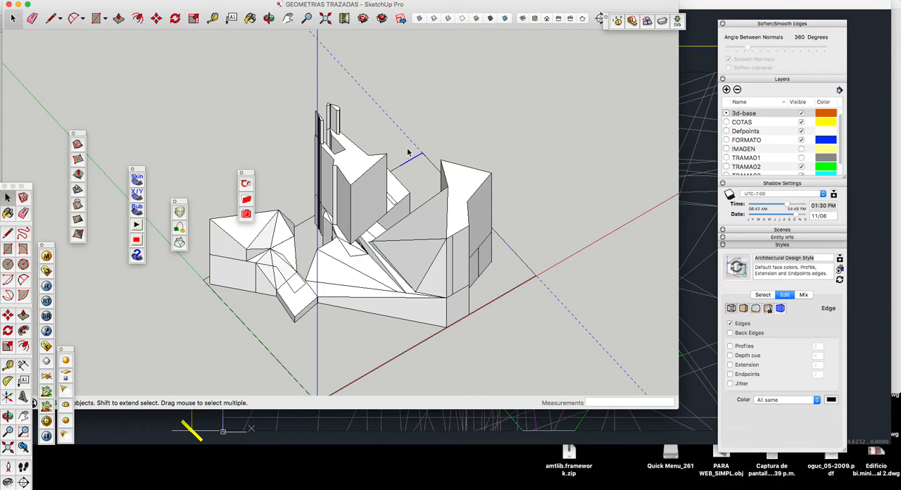
click(421, 155)
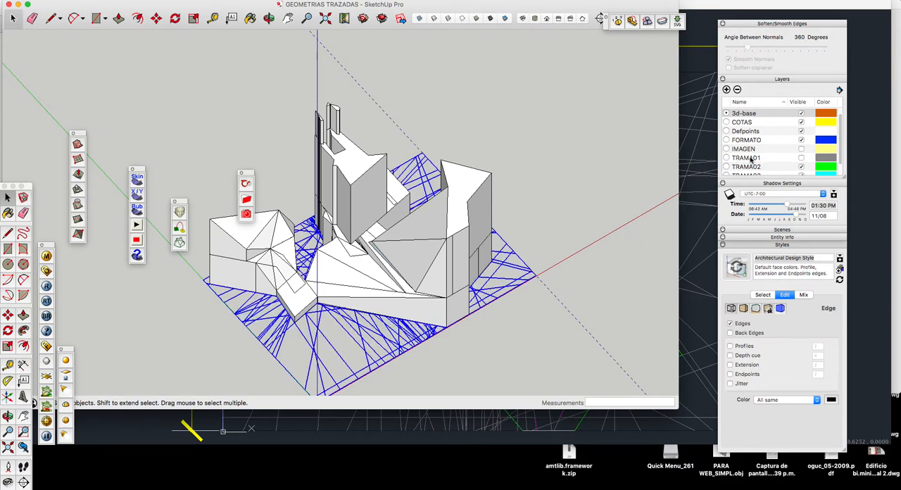
key(Delete)
scroll(603, 201, down, 3)
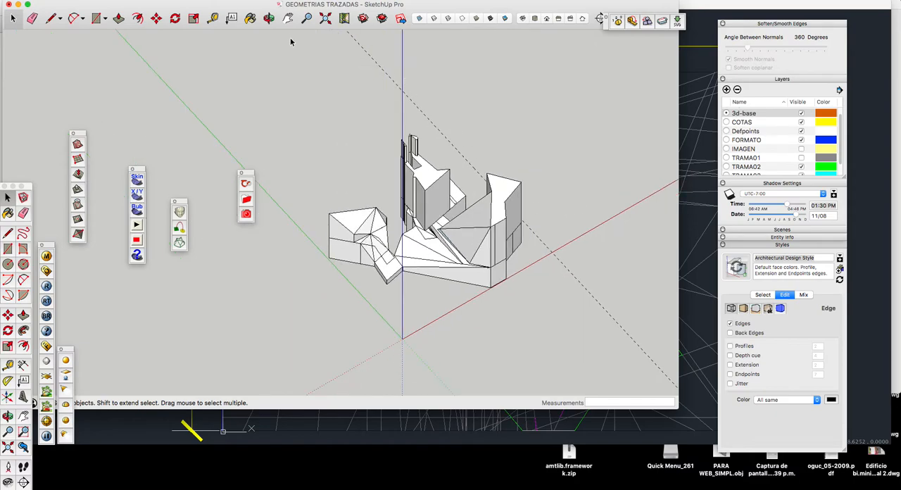
Step: Examine the volumes in the standard isometric, top, front, side and back views
click(269, 17)
drag(486, 205, 583, 201)
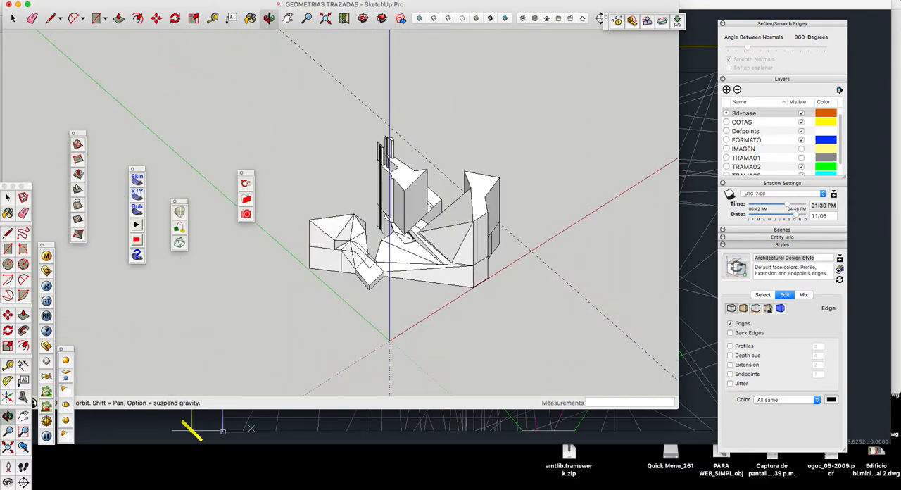
click(523, 20)
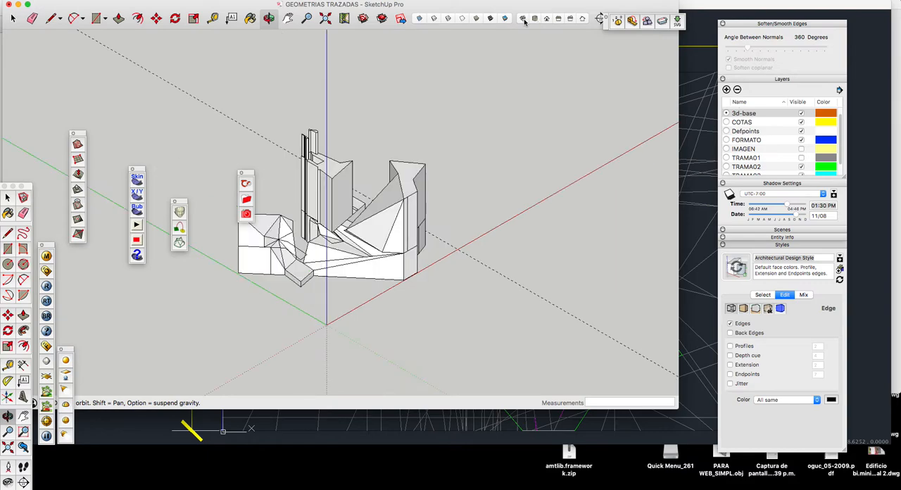
click(534, 19)
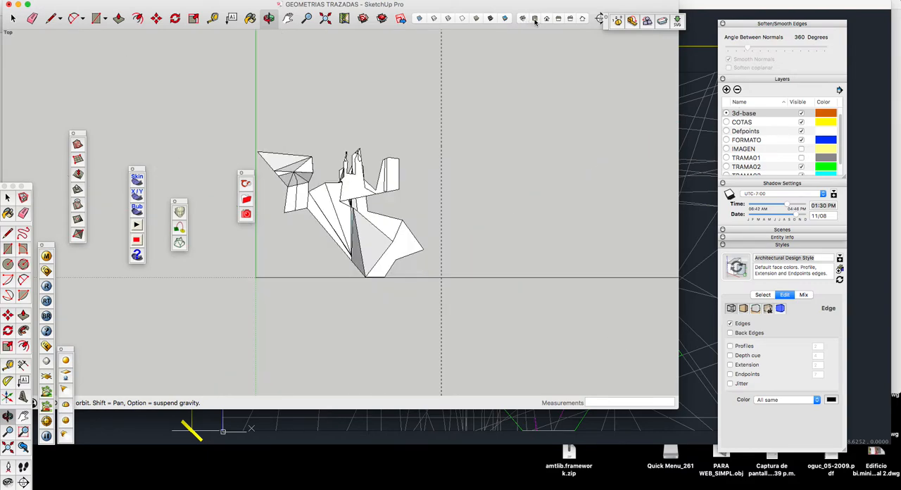
click(546, 19)
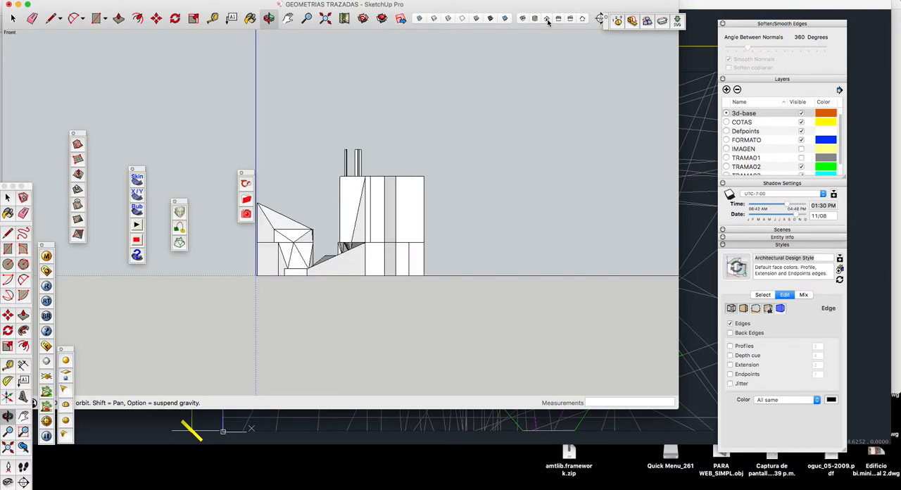
click(559, 21)
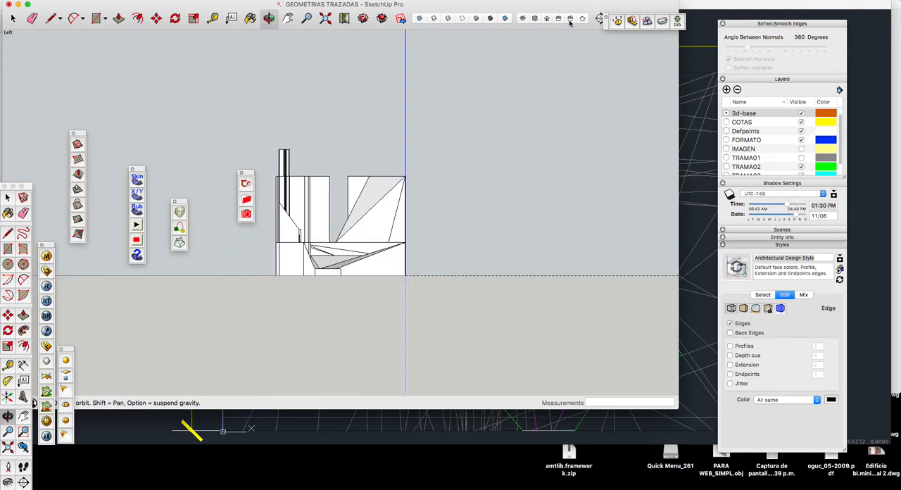
click(570, 22)
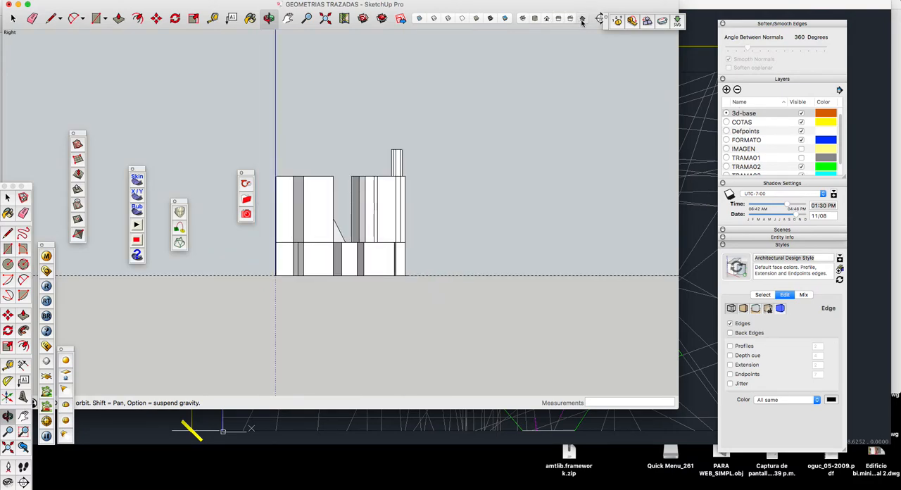
click(582, 21)
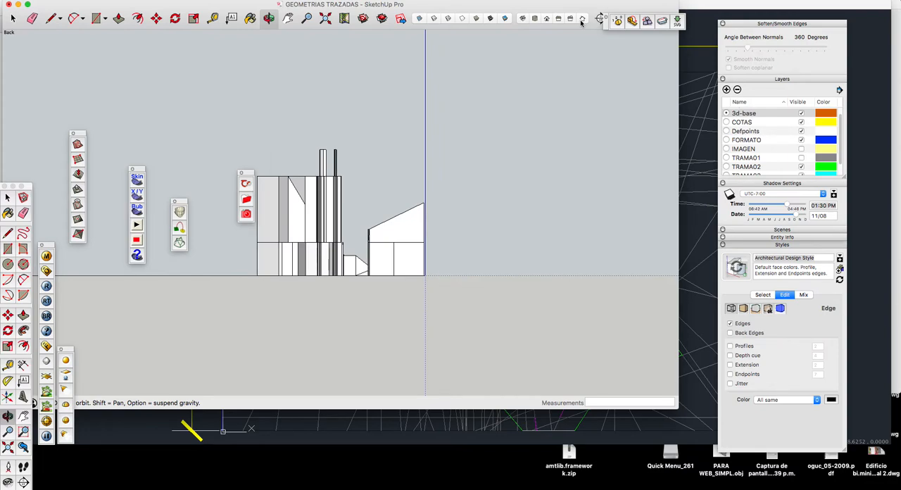
Step: Examine the volumes in isometric views from several different corners
click(525, 20)
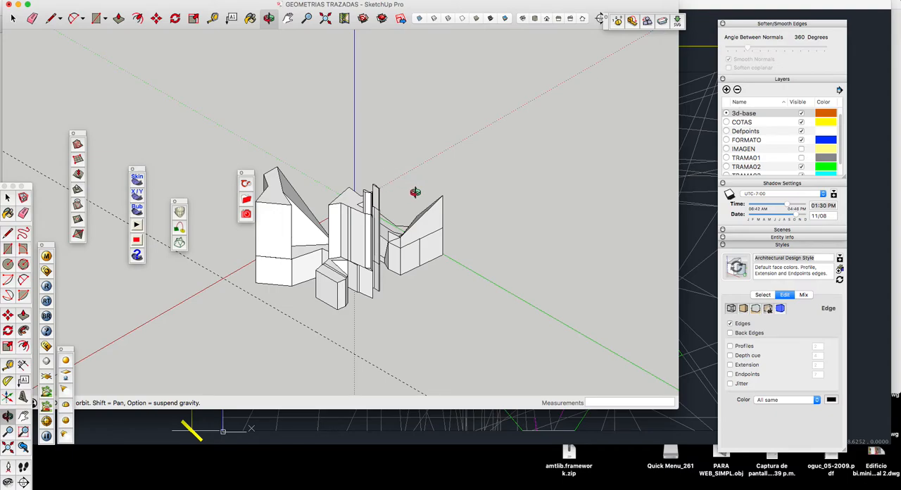
drag(411, 208, 378, 250)
drag(438, 237, 375, 275)
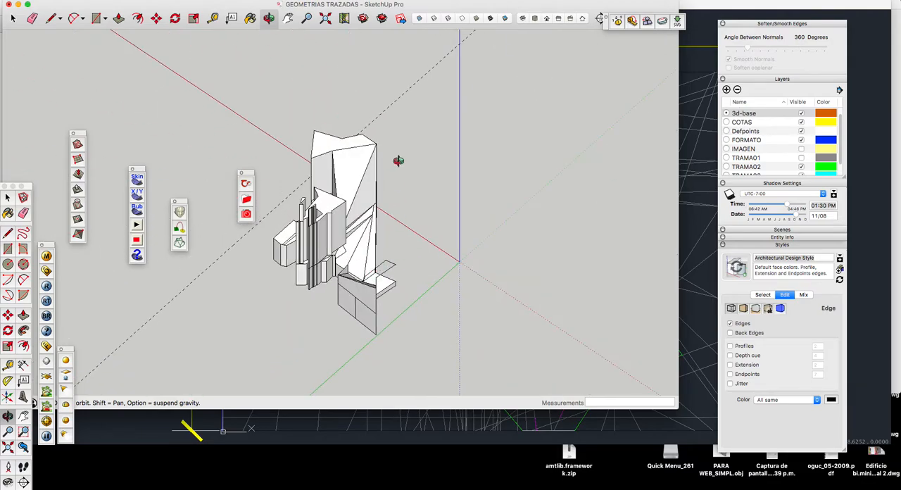
drag(439, 65, 385, 166)
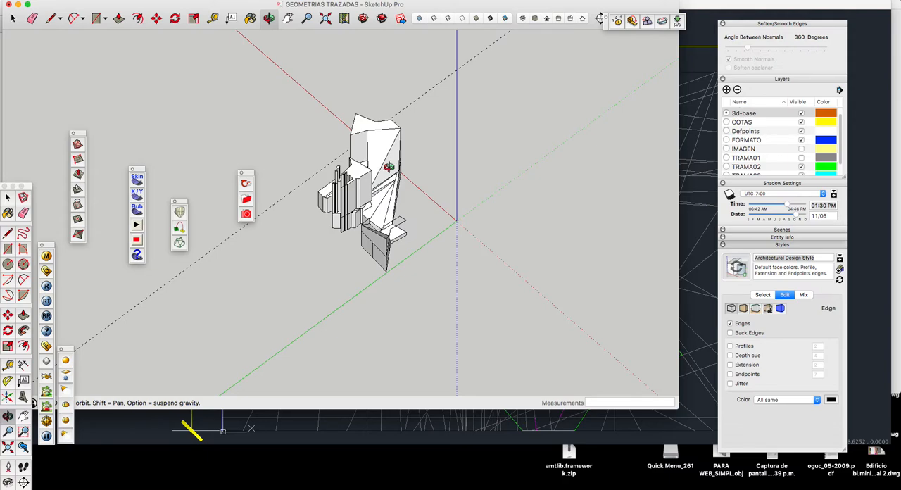
drag(388, 167, 393, 160)
click(522, 20)
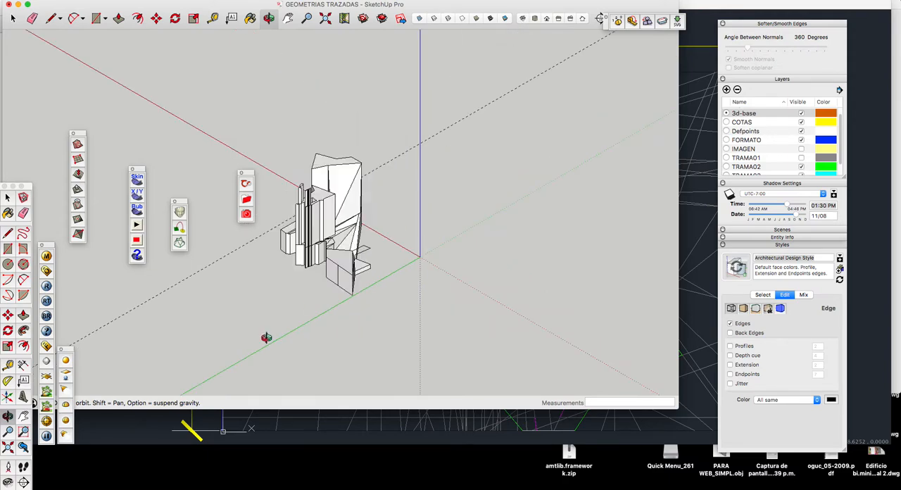
drag(545, 278, 291, 294)
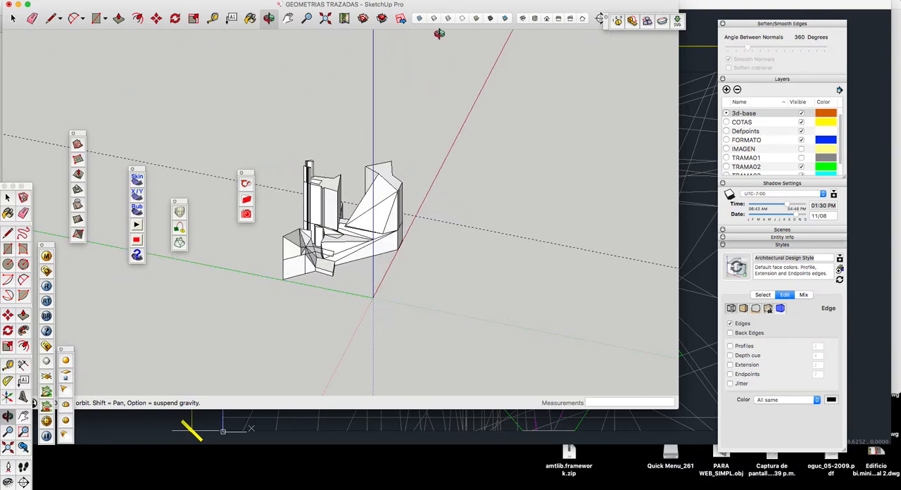
click(523, 19)
drag(425, 263, 171, 279)
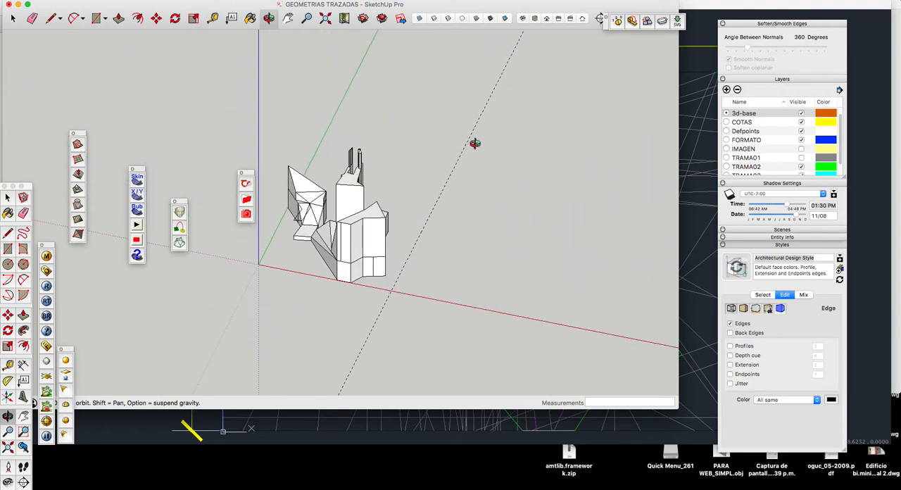
click(522, 20)
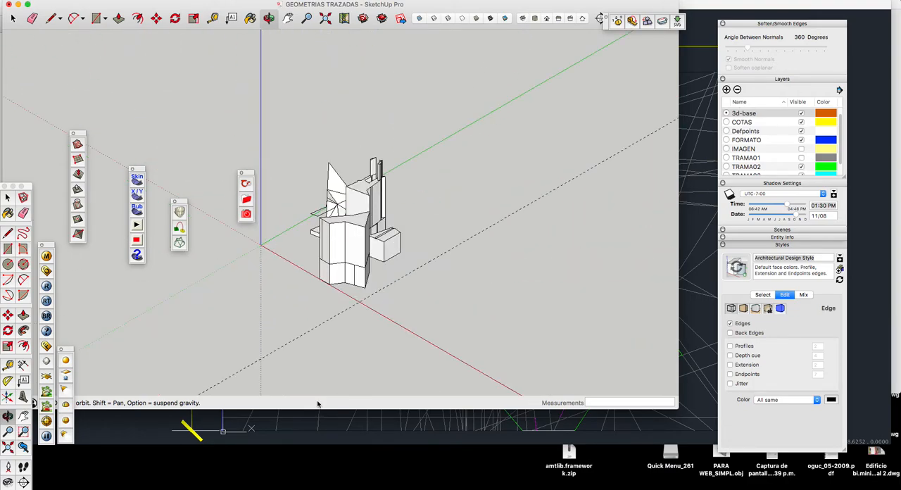
scroll(281, 419, up, 5)
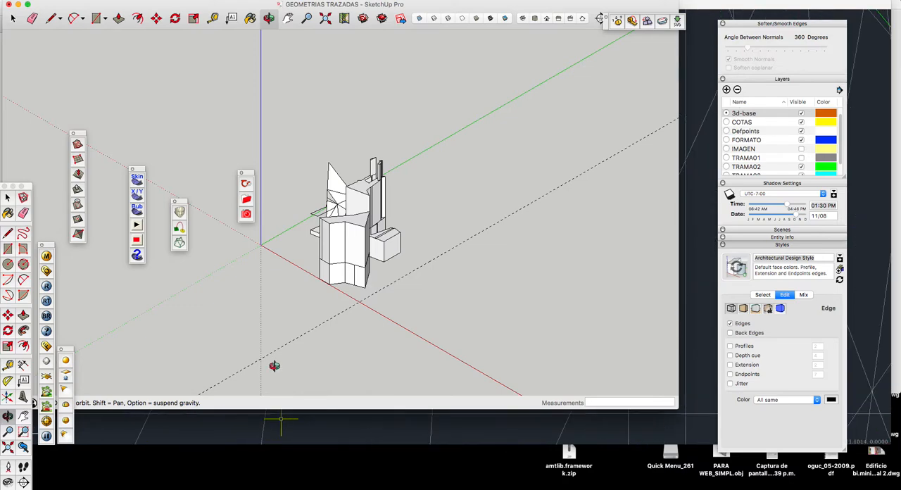
scroll(341, 254, up, 2)
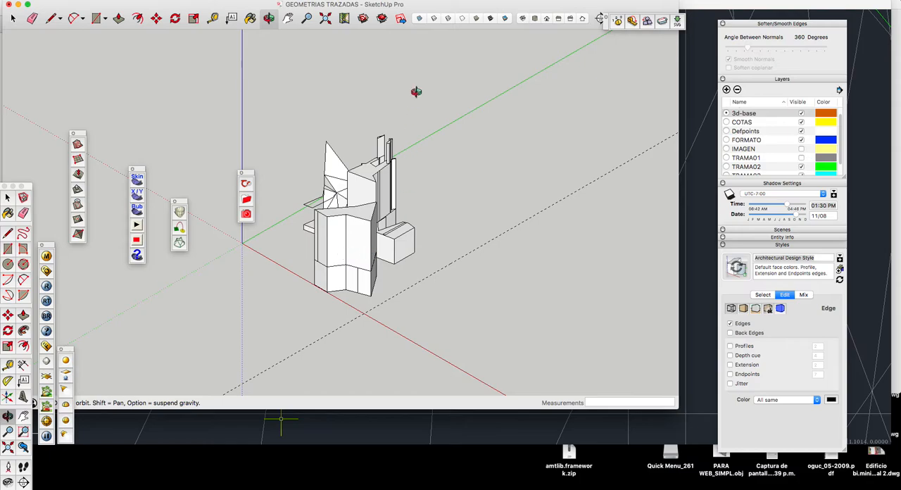
Step: Set the model to the isometric view that faces the origin corner between the red and green axes
click(521, 19)
drag(333, 270, 668, 292)
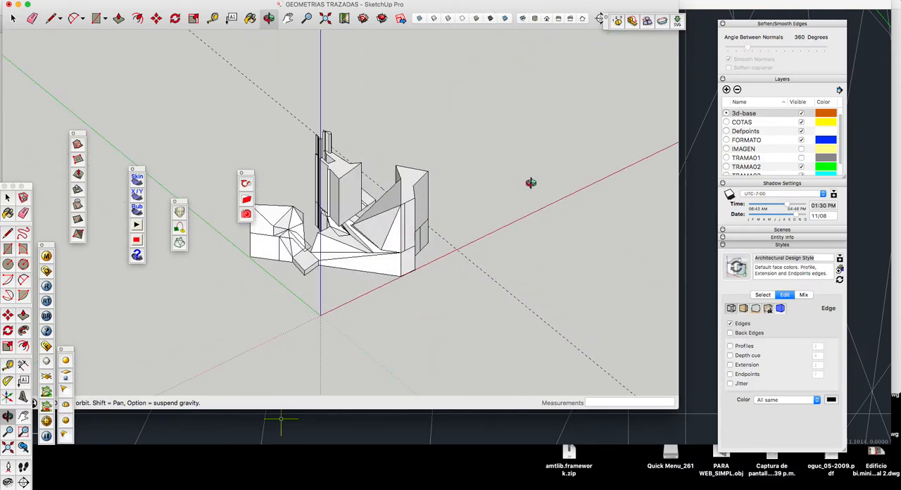
click(521, 19)
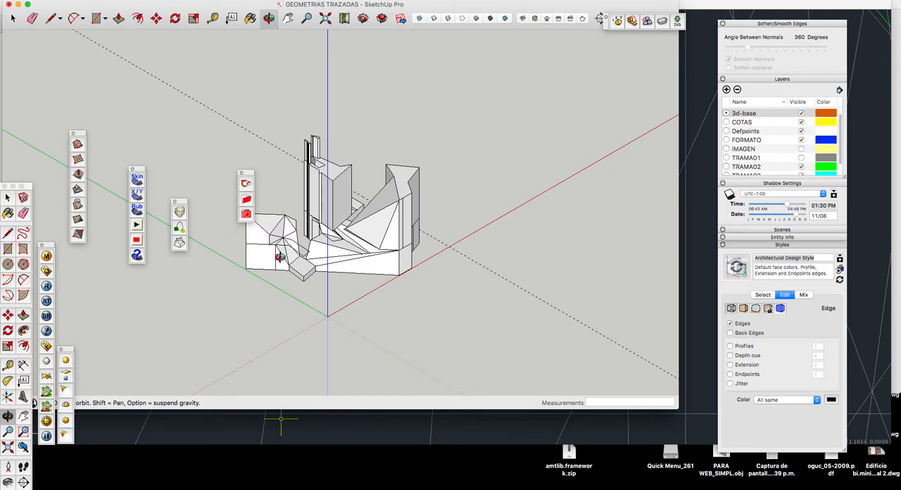
Step: Start a 2D graphic export of the isometric view as an AutoCAD DWG file, with AutoCAD 2010 as its version
click(73, 1)
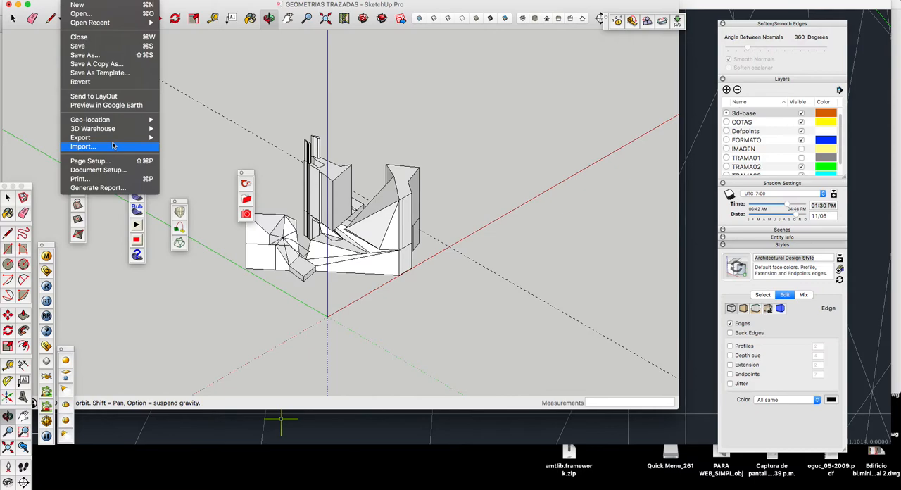
mouse_move(114, 139)
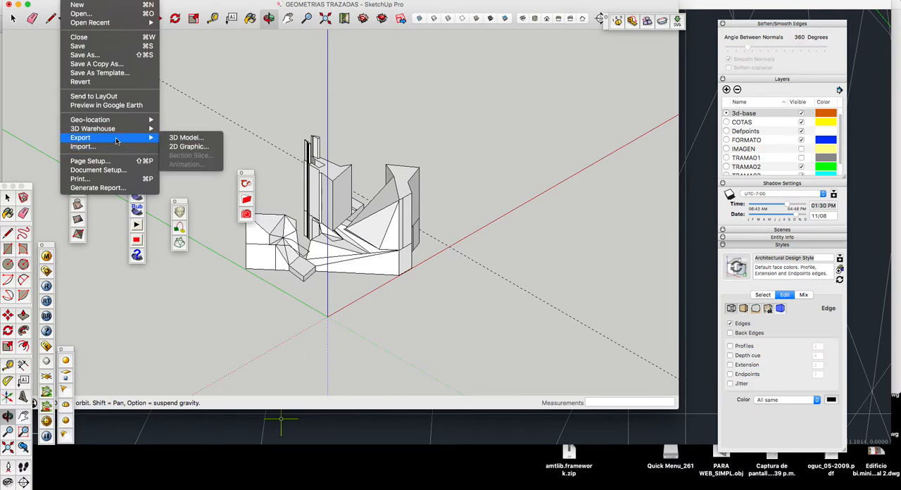
click(184, 147)
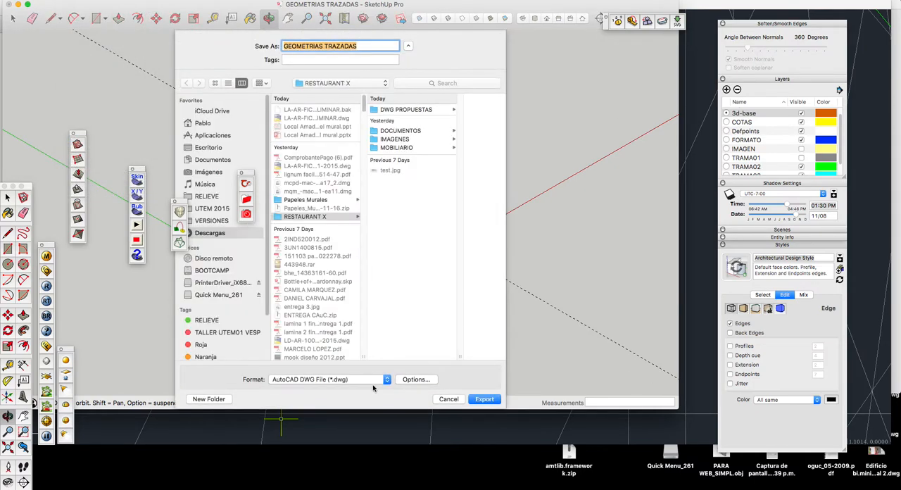
click(414, 380)
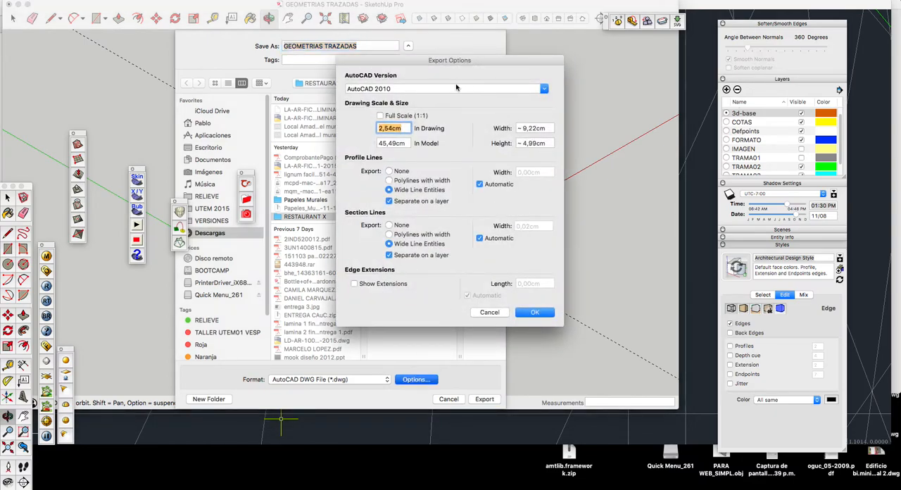
click(402, 87)
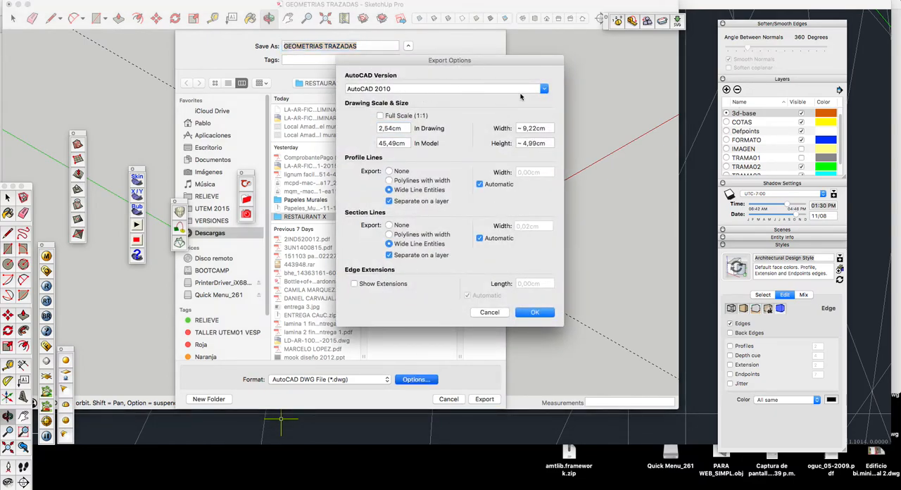
click(543, 89)
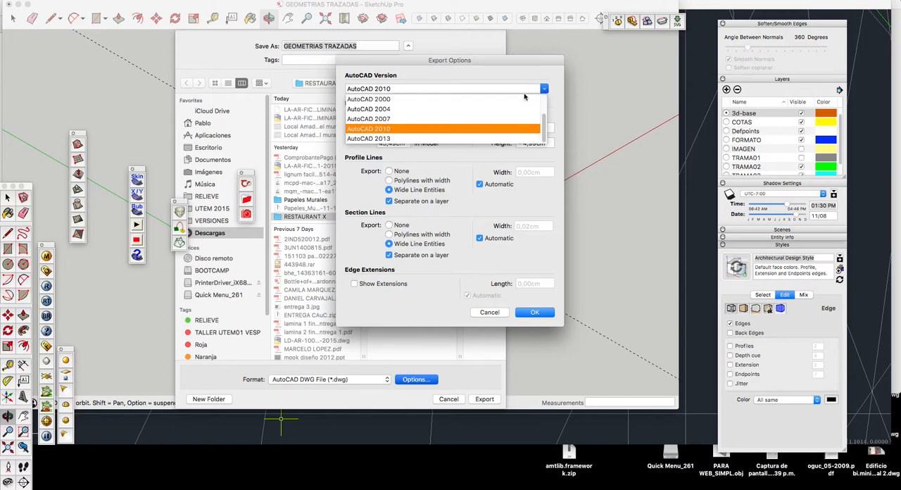
click(379, 128)
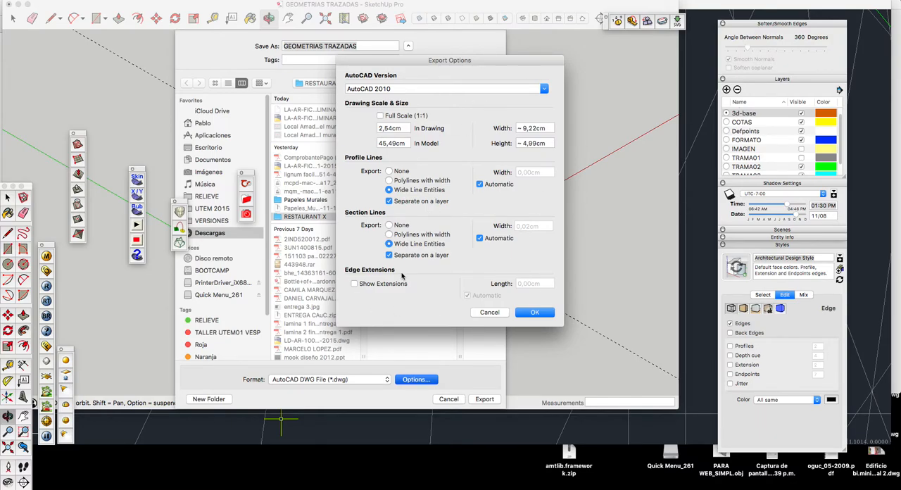
click(534, 314)
Step: Export the isometric view as a DWG named GEOMETRIAS TRAZADAS iISO into the COMPARTIDO folder
triple_click(370, 45)
click(370, 46)
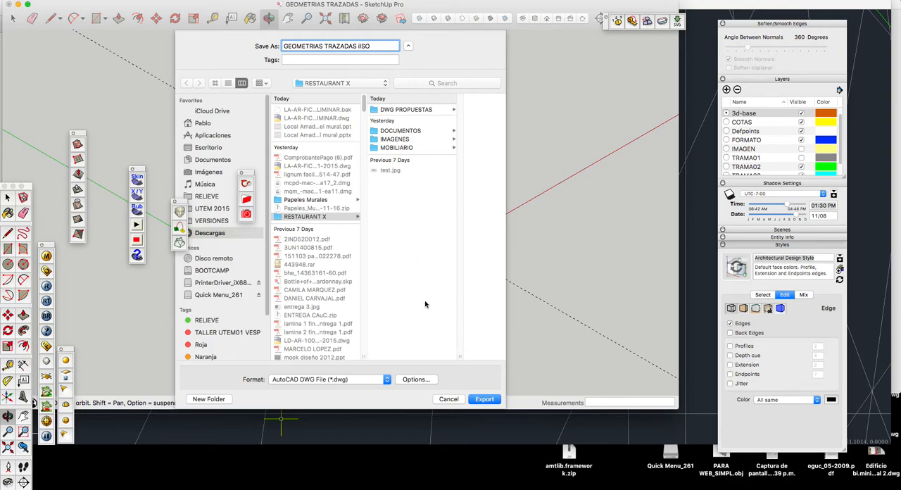
click(332, 85)
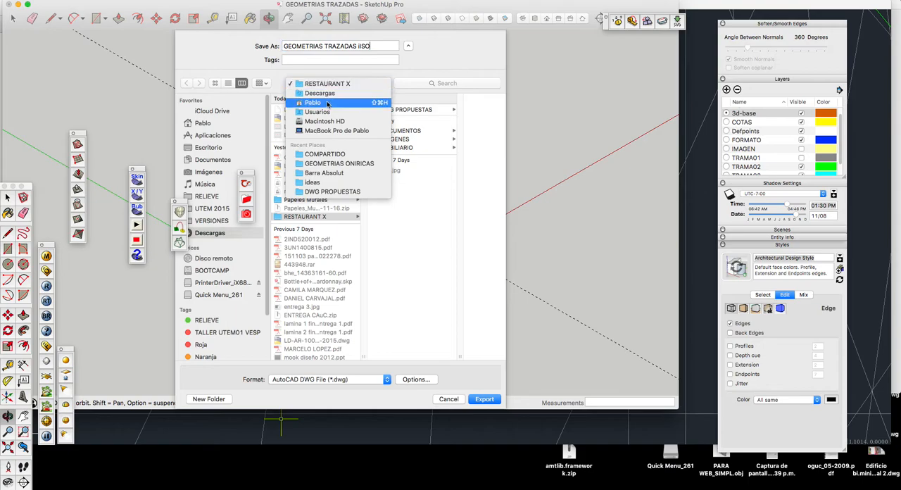
click(323, 153)
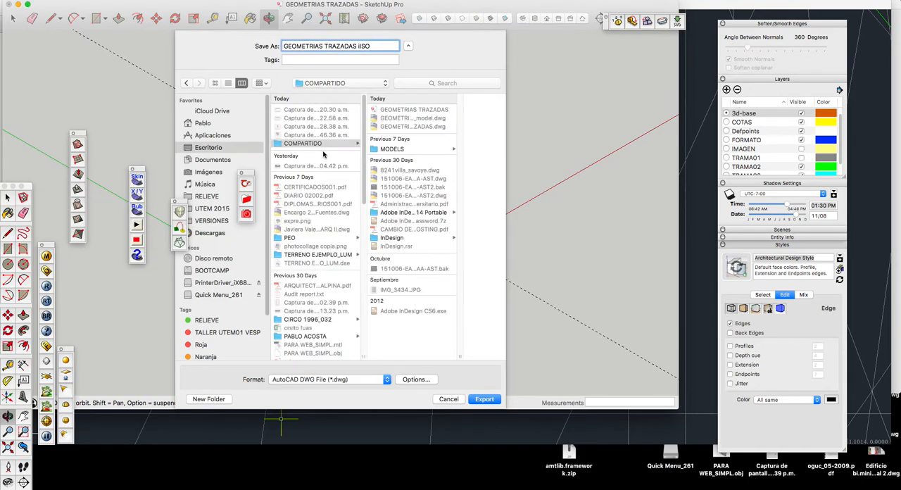
click(482, 400)
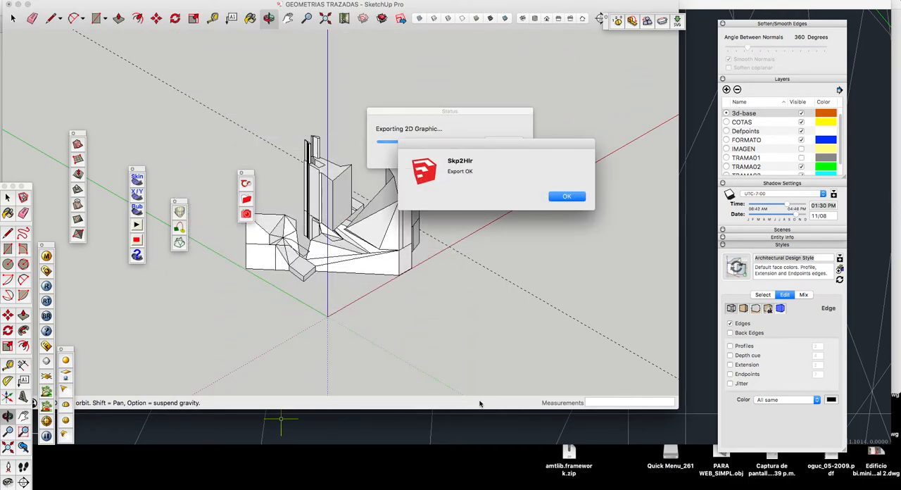
click(565, 196)
Step: Switch to AutoCAD and open GEOMETRIAS TRAZADAS iISO.dwg from the COMPARTIDO folder
click(689, 17)
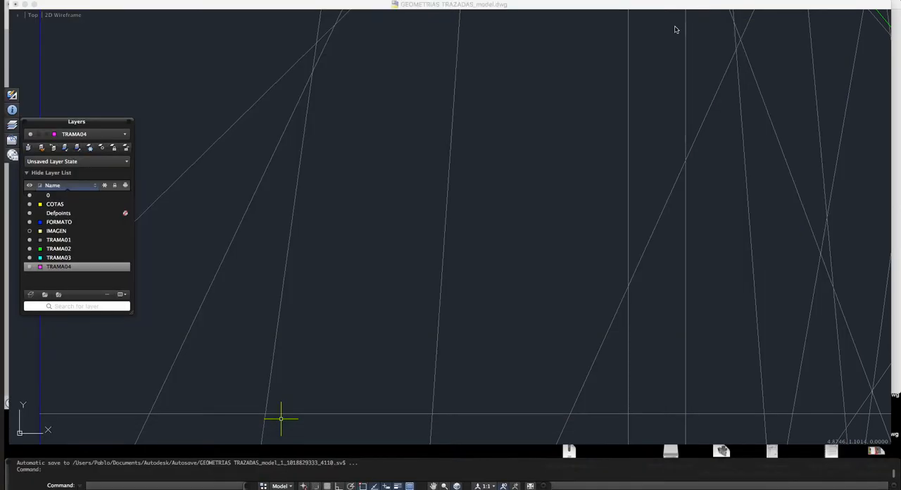
scroll(438, 183, down, 5)
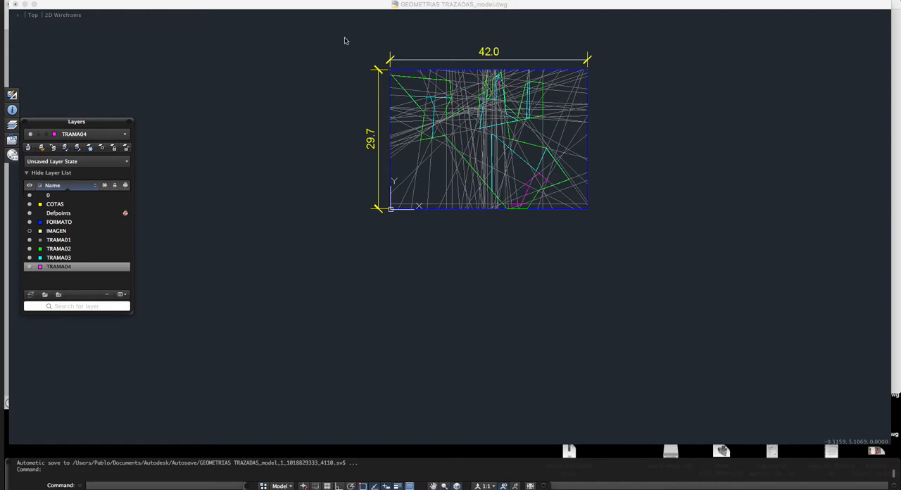
click(86, 1)
click(98, 23)
click(88, 7)
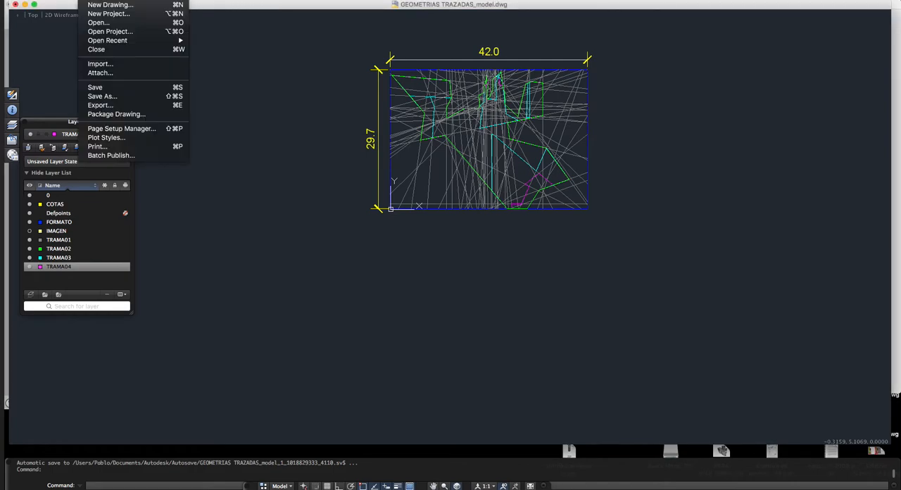
click(100, 23)
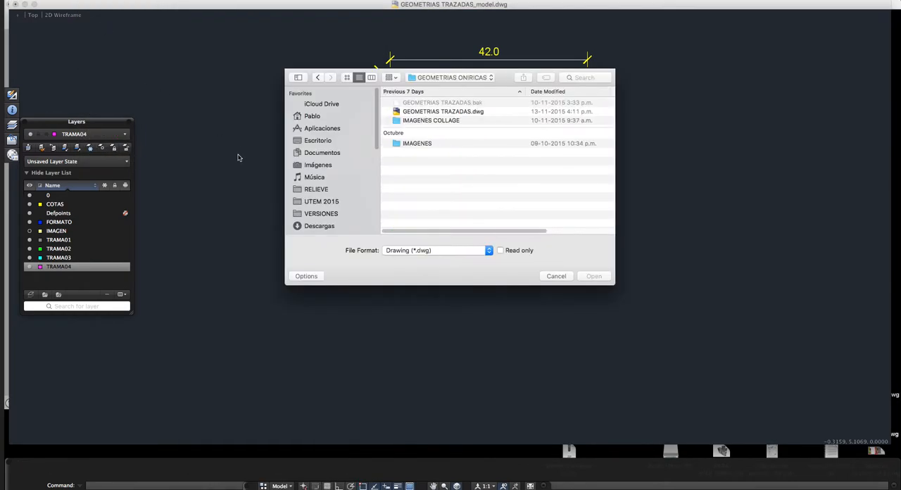
click(460, 78)
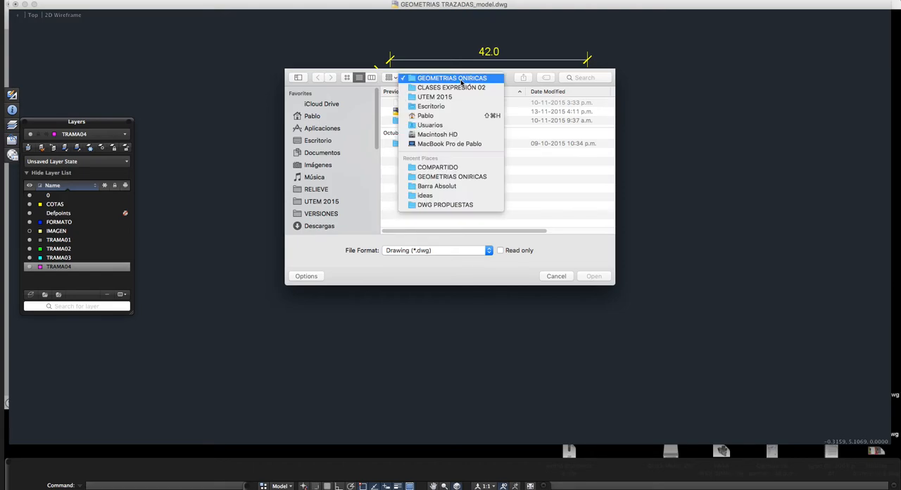
click(442, 167)
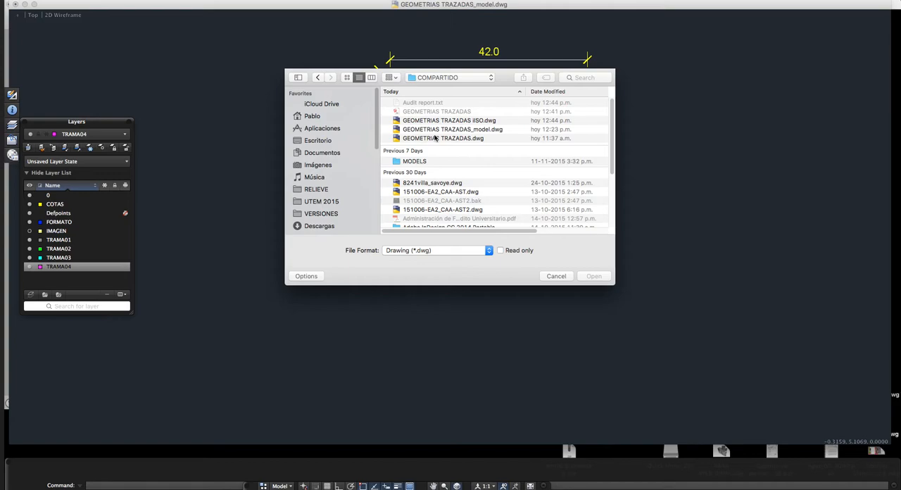
click(443, 123)
click(591, 277)
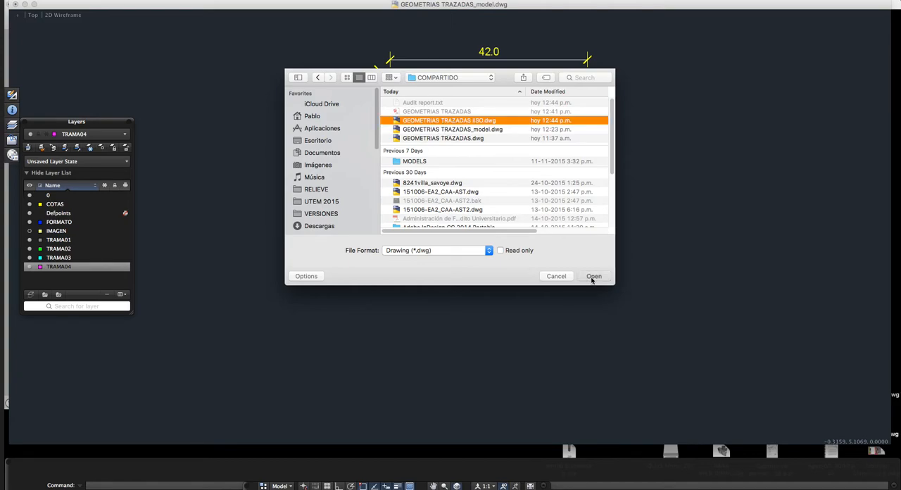
click(416, 145)
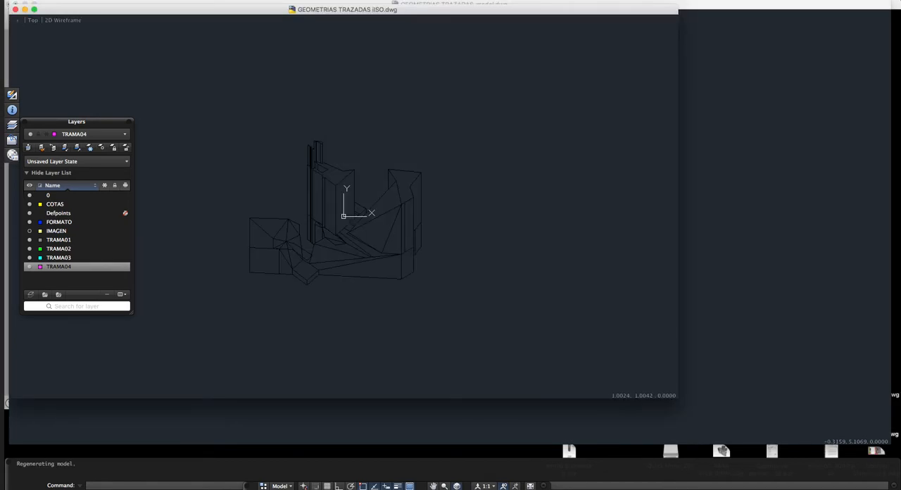
Step: Copy the whole isometric drawing with a base point just below its lowest corner
click(464, 131)
click(202, 314)
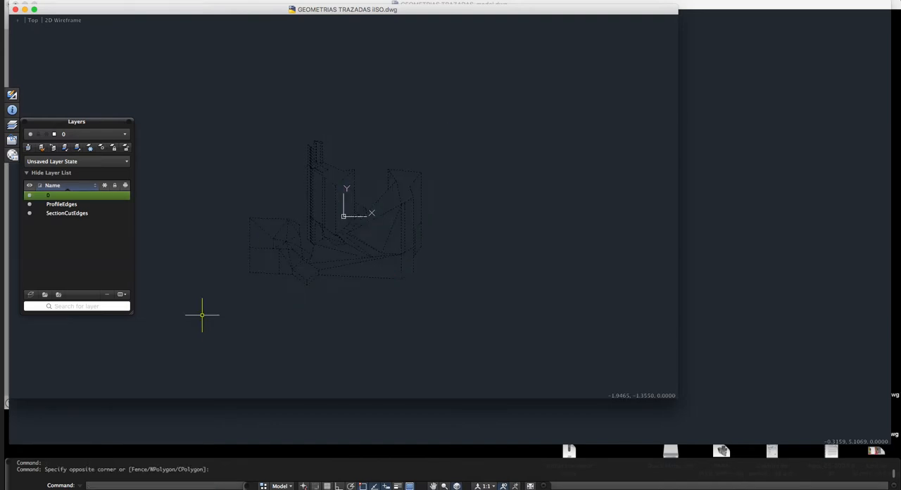
key(super+shift+c)
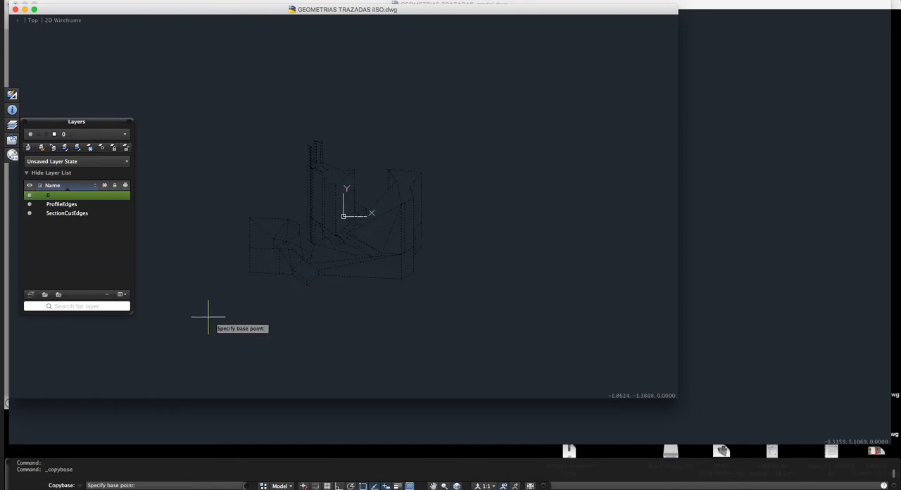
click(313, 288)
Step: Paste the isometric into GEOMETRIAS TRAZADAS_model.dwg, in the empty area below and to the left of the dimensioned frame
click(688, 279)
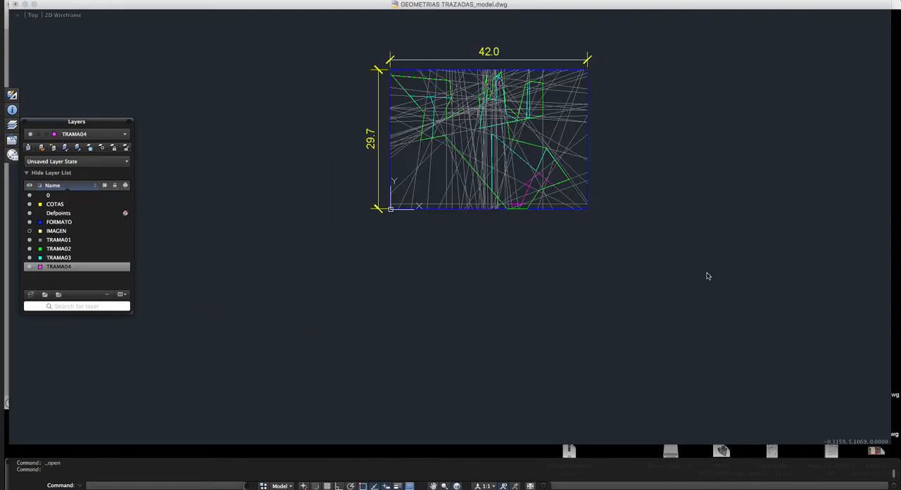
key(super+v)
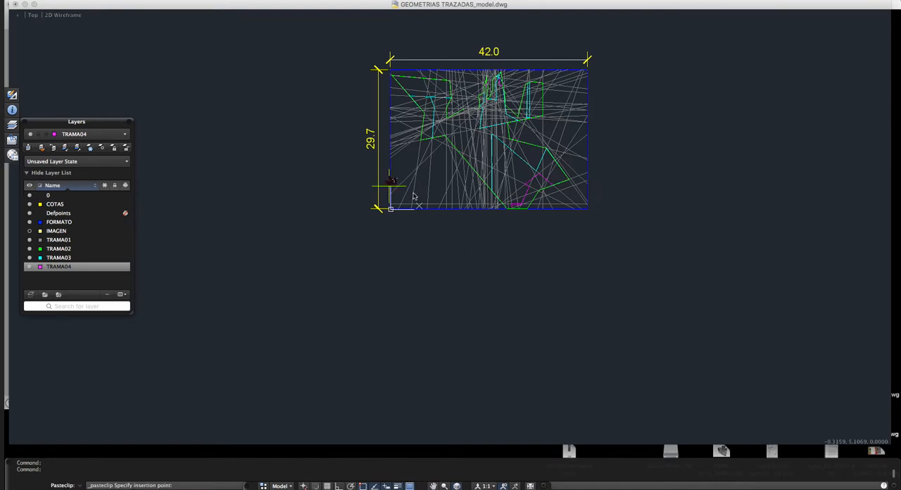
click(299, 237)
scroll(298, 231, up, 10)
scroll(287, 218, up, 6)
key(Escape)
click(284, 145)
key(Escape)
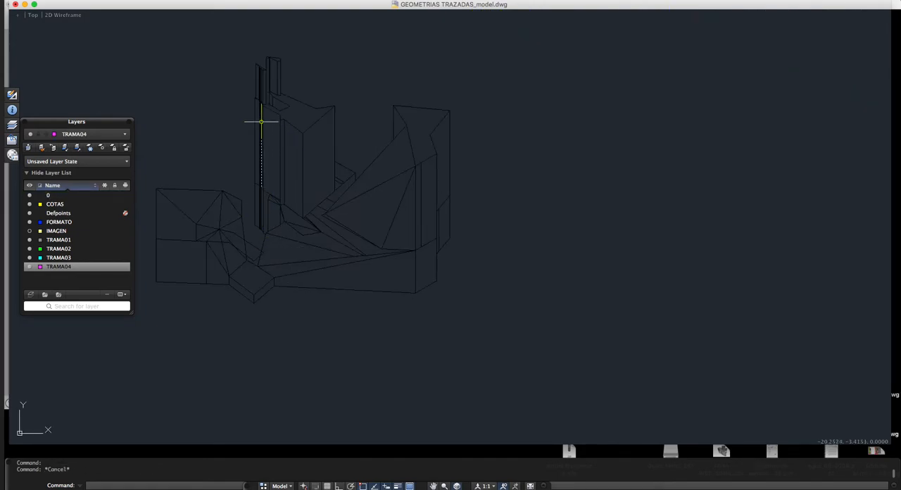
scroll(309, 128, down, 2)
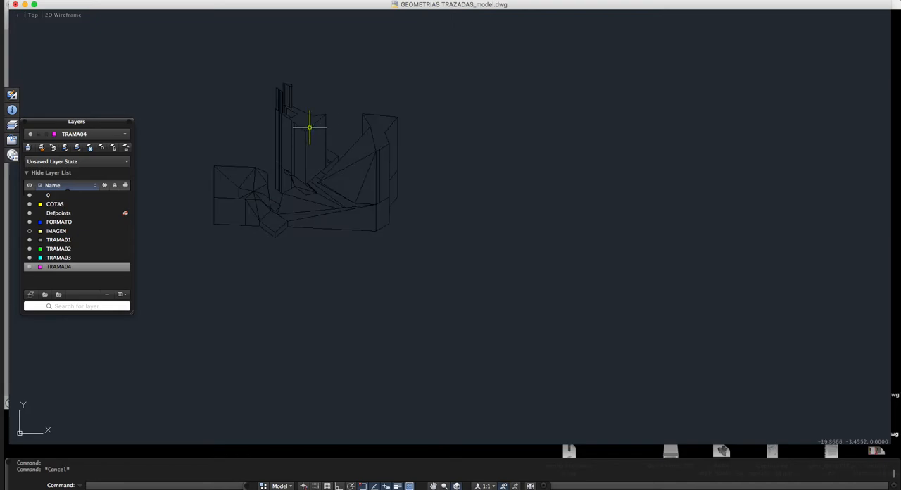
key(Escape)
scroll(251, 187, up, 4)
scroll(291, 161, down, 2)
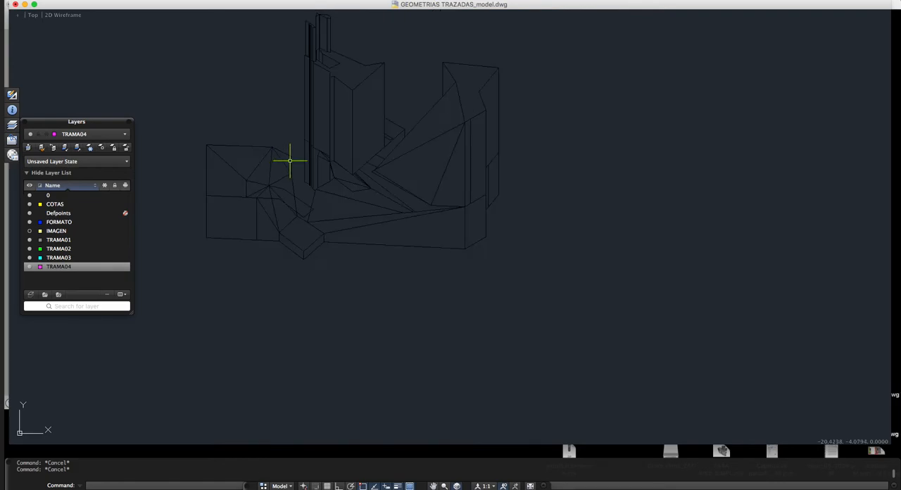
text(ma)
key(Return)
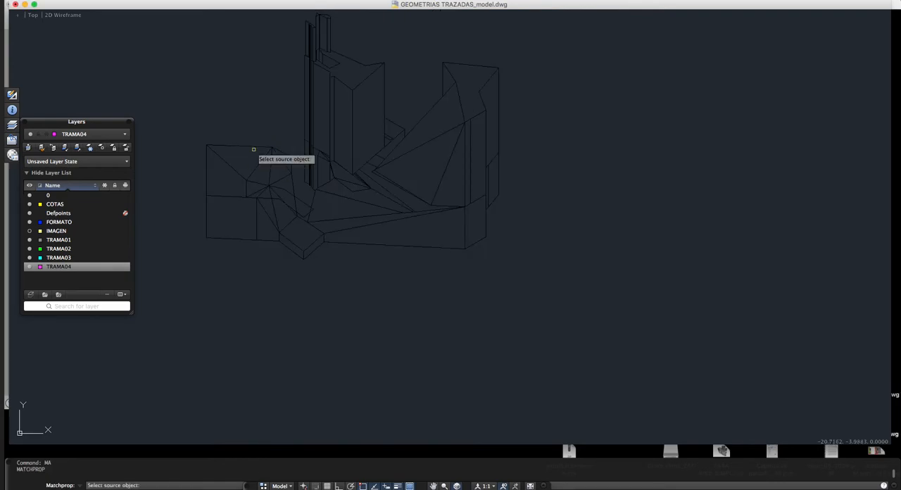
key(Escape)
Step: Set the color of the top edge line of the isometric's low left block to Magenta
click(239, 145)
click(12, 109)
click(98, 174)
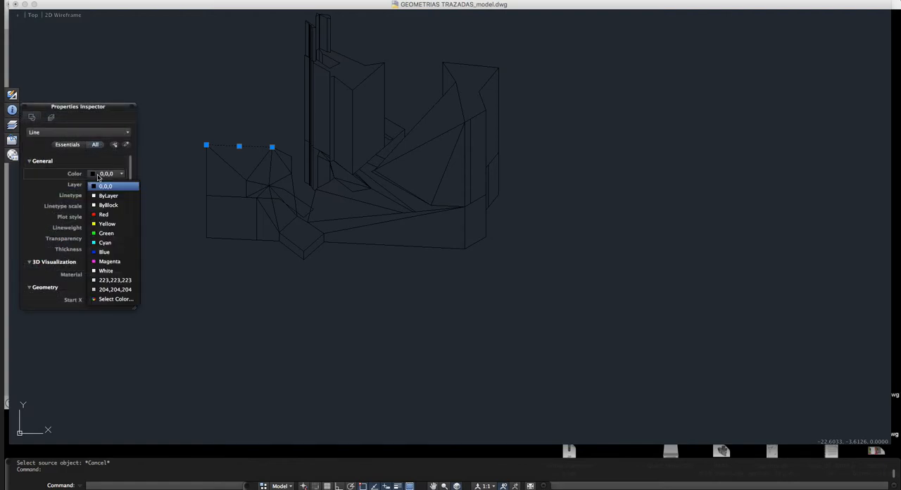
click(109, 262)
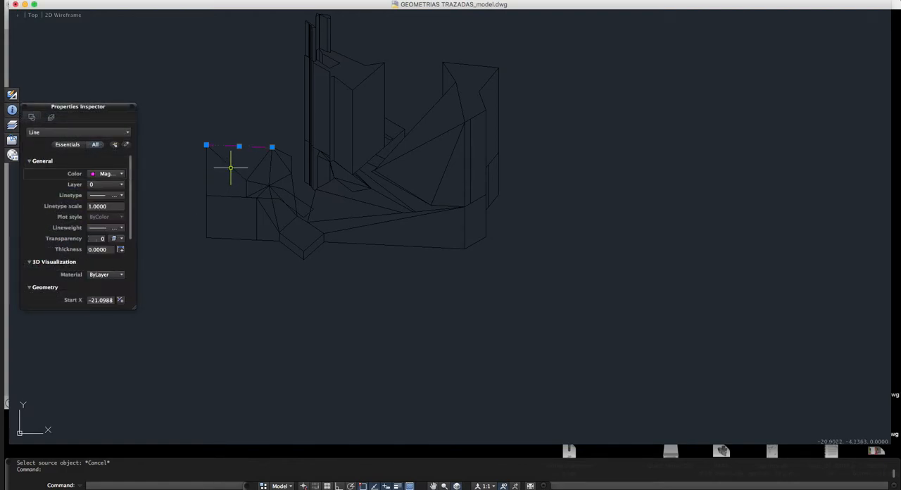
key(Escape)
key(Escape)
Step: Match the magenta line's properties onto the left edge and the lower outline edges of the isometric
text(MA)
key(Return)
click(215, 146)
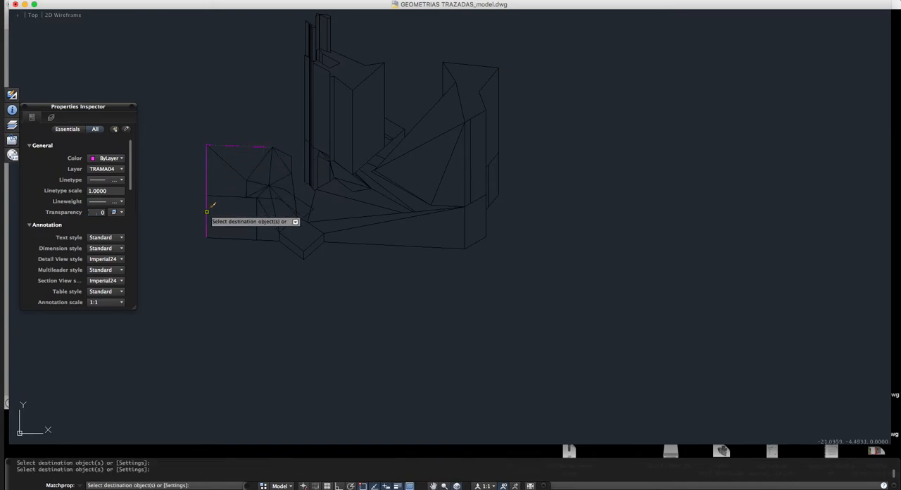
click(245, 238)
click(249, 241)
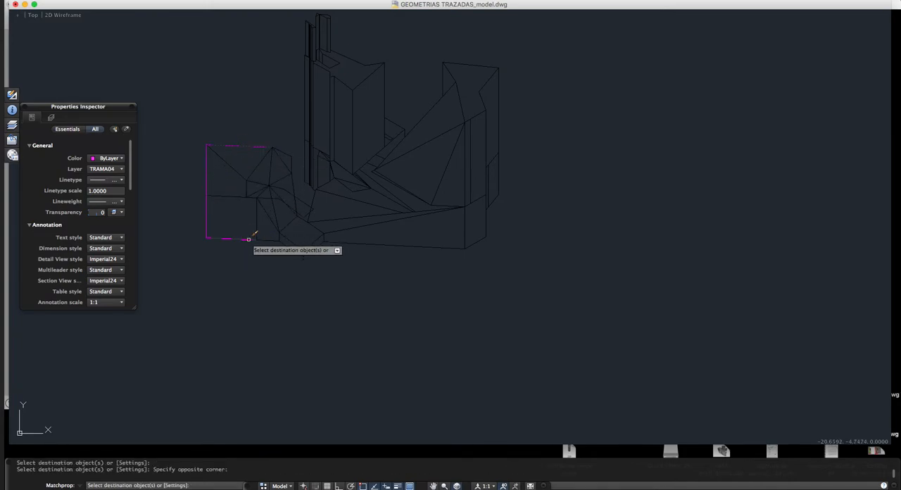
click(268, 242)
click(289, 248)
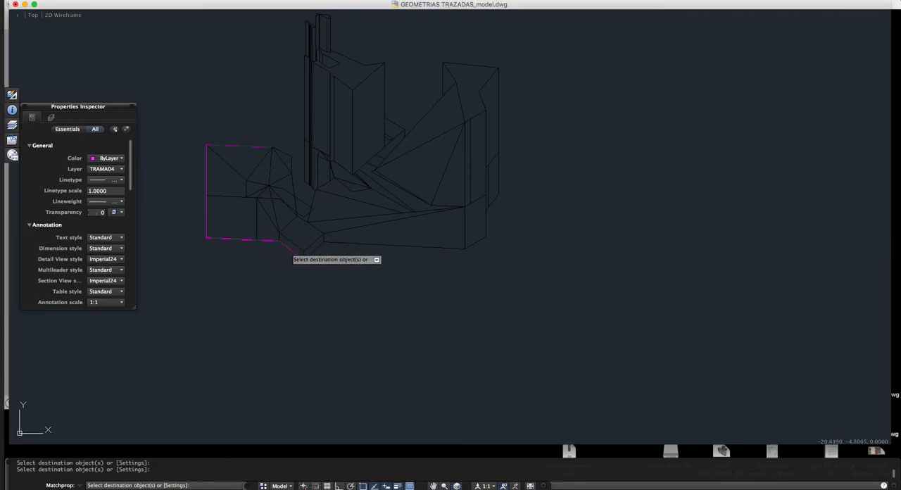
click(340, 244)
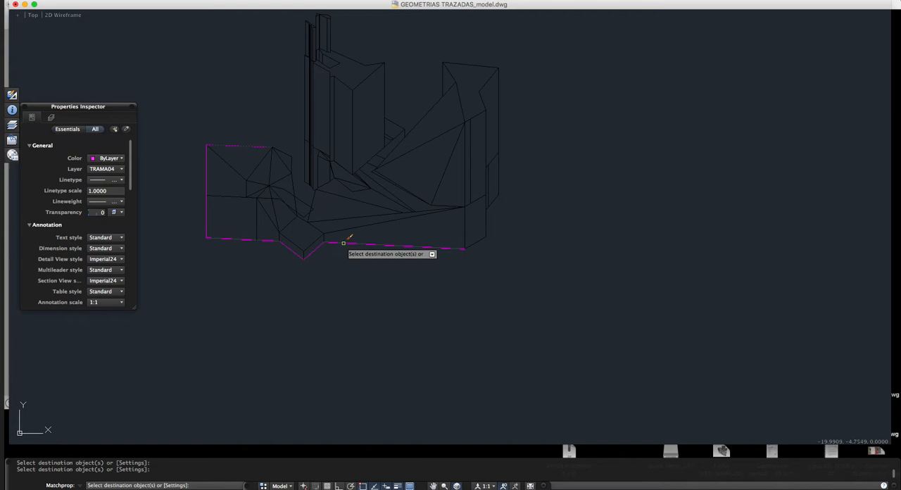
Step: Apply the matched magenta properties to the stepped outline edges on the right side of the isometric
scroll(343, 243, down, 5)
scroll(448, 254, up, 8)
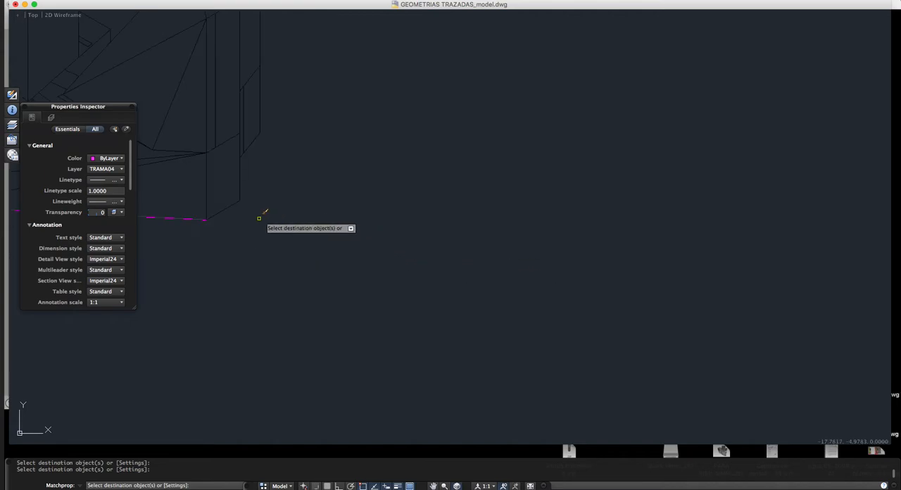
click(240, 181)
scroll(243, 157, up, 4)
click(252, 138)
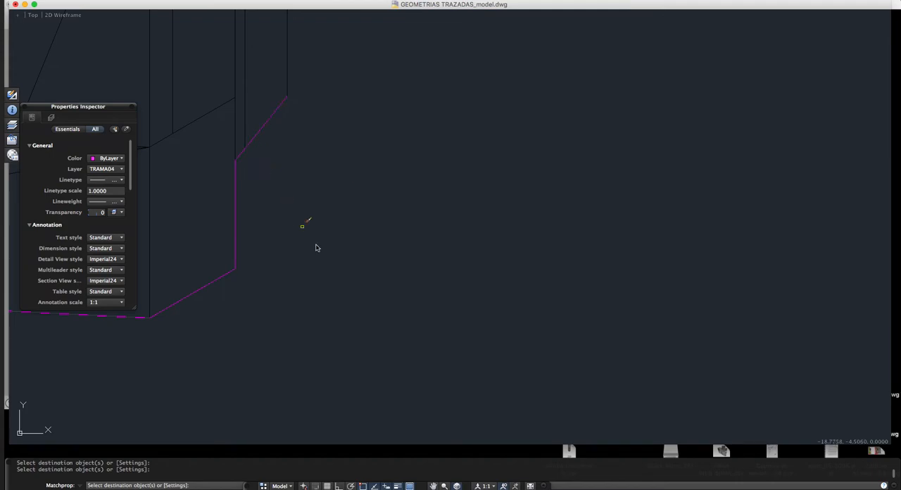
scroll(318, 245, down, 4)
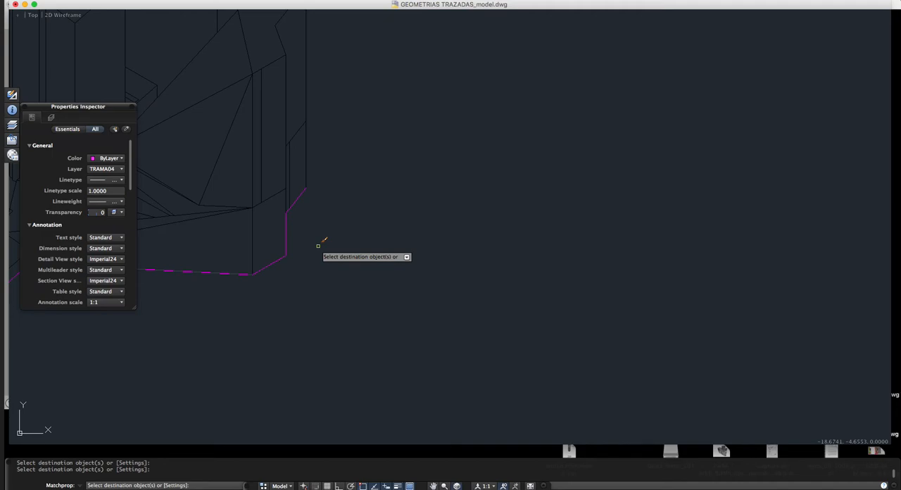
click(306, 154)
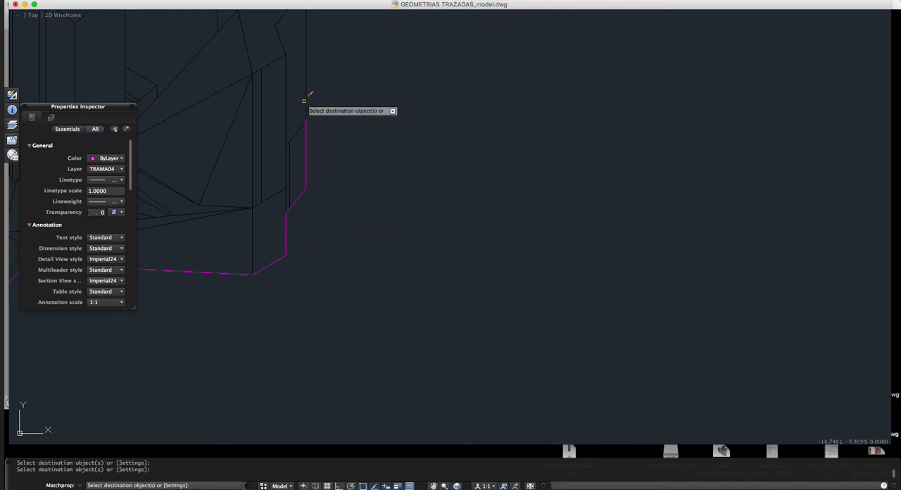
Step: Apply the matched magenta properties to the upper outline edges, from the right volume across the gap to the tower top
scroll(381, 356, down, 5)
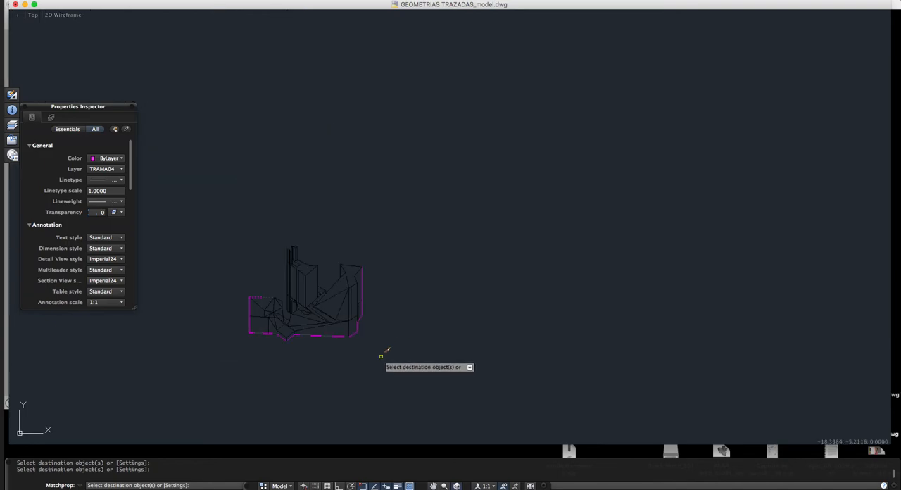
scroll(383, 337, down, 3)
scroll(391, 282, up, 10)
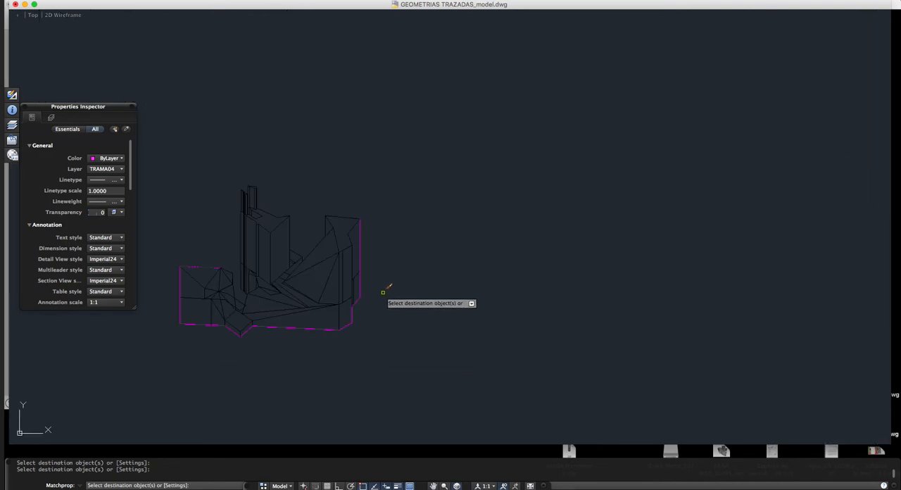
scroll(349, 221, down, 3)
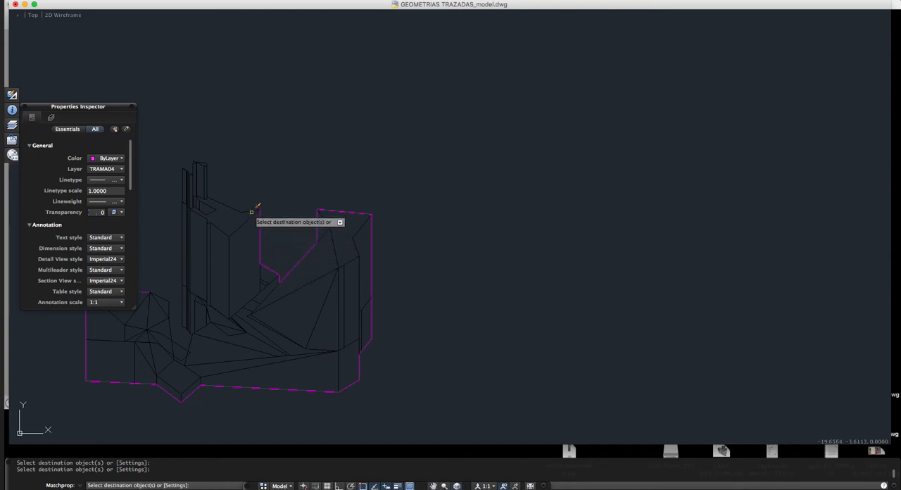
scroll(227, 191, up, 5)
click(204, 172)
click(157, 199)
scroll(586, 214, down, 4)
scroll(408, 165, down, 3)
key(Escape)
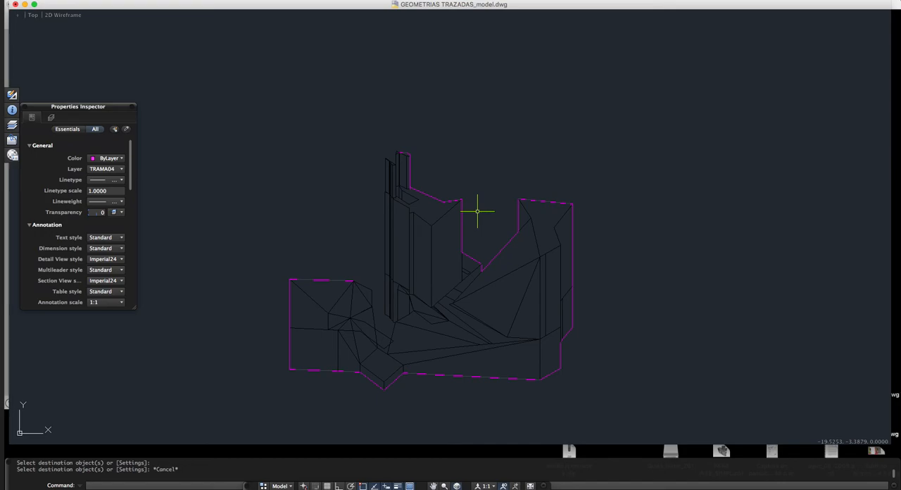
Step: Compare the isometric's magenta silhouette with the 3D model in SketchUp, and examine it up close and beside the collage in AutoCAD
scroll(355, 194, down, 3)
key(ctrl+Up)
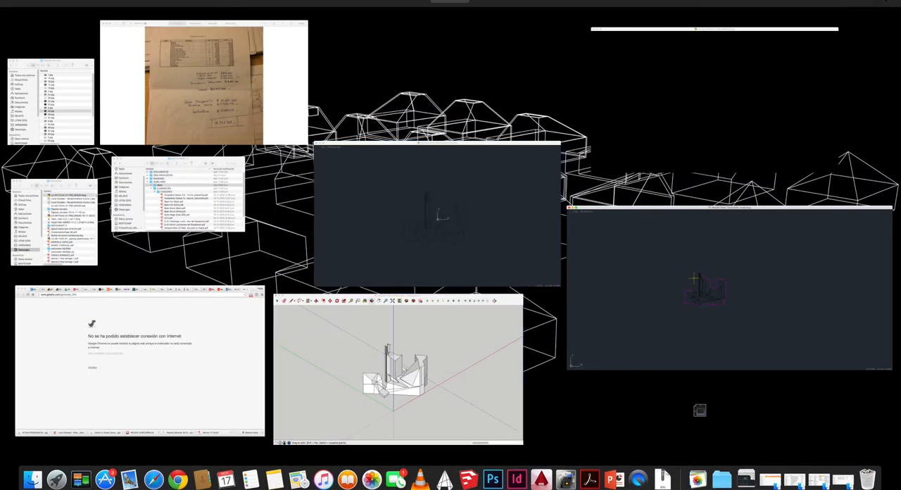
key(ctrl+Up)
drag(314, 229, 316, 235)
key(ctrl+Up)
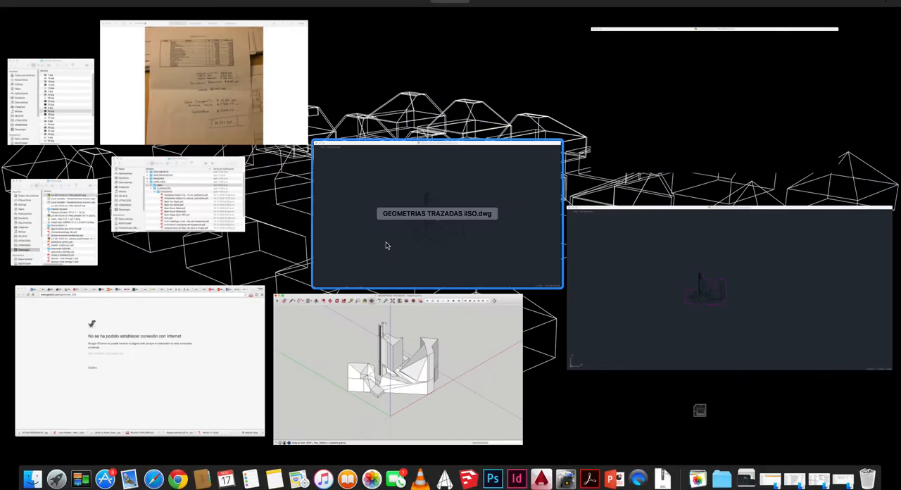
click(587, 291)
scroll(412, 222, up, 5)
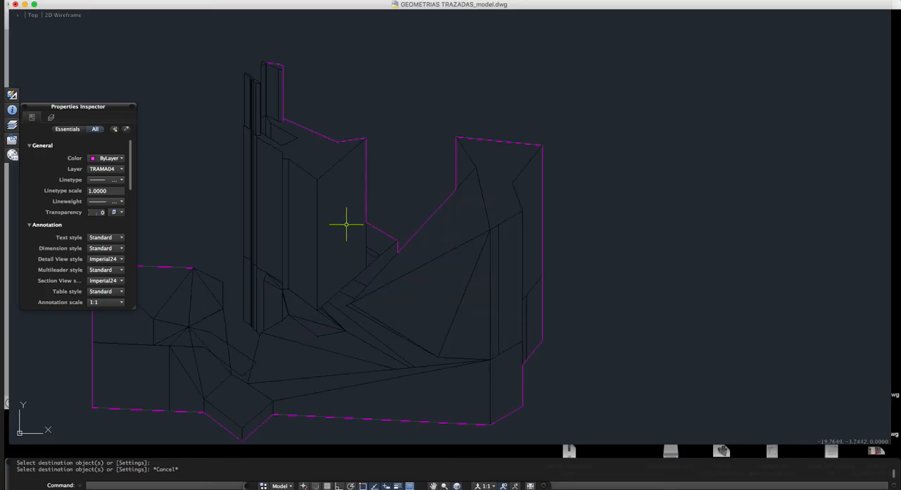
scroll(472, 139, down, 5)
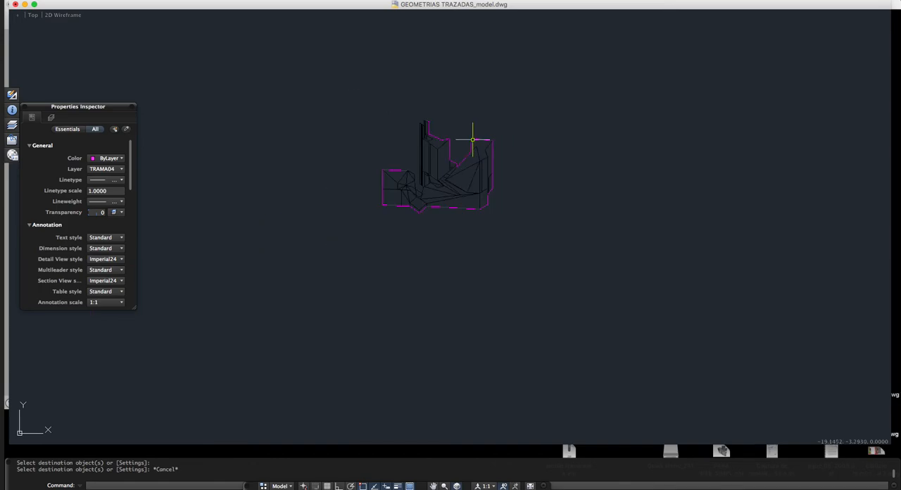
scroll(461, 142, up, 2)
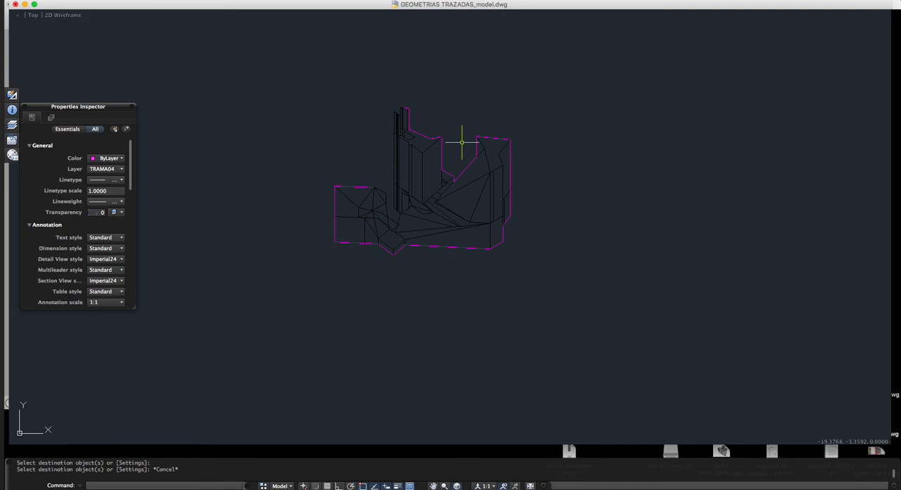
scroll(432, 151, down, 5)
scroll(381, 185, down, 4)
scroll(400, 177, down, 3)
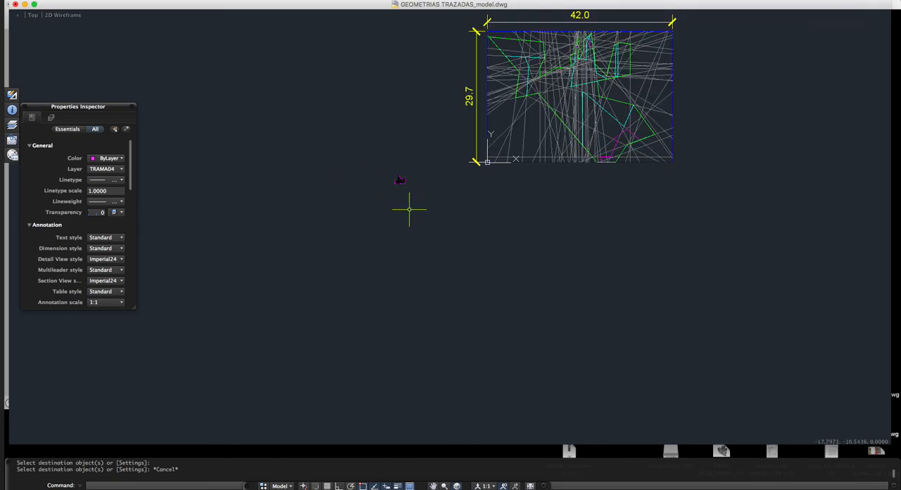
Step: Switch to the GEOMETRIAS TRAZADAS model in SketchUp
key(ctrl+Up)
click(392, 368)
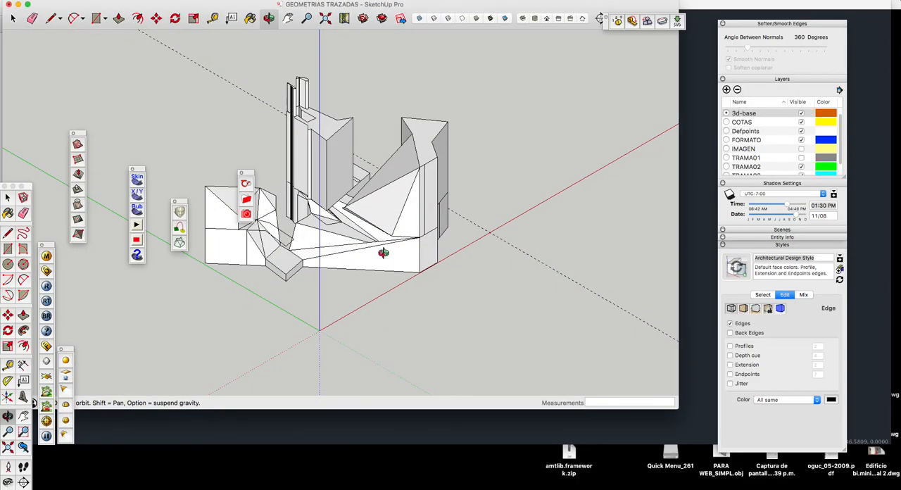